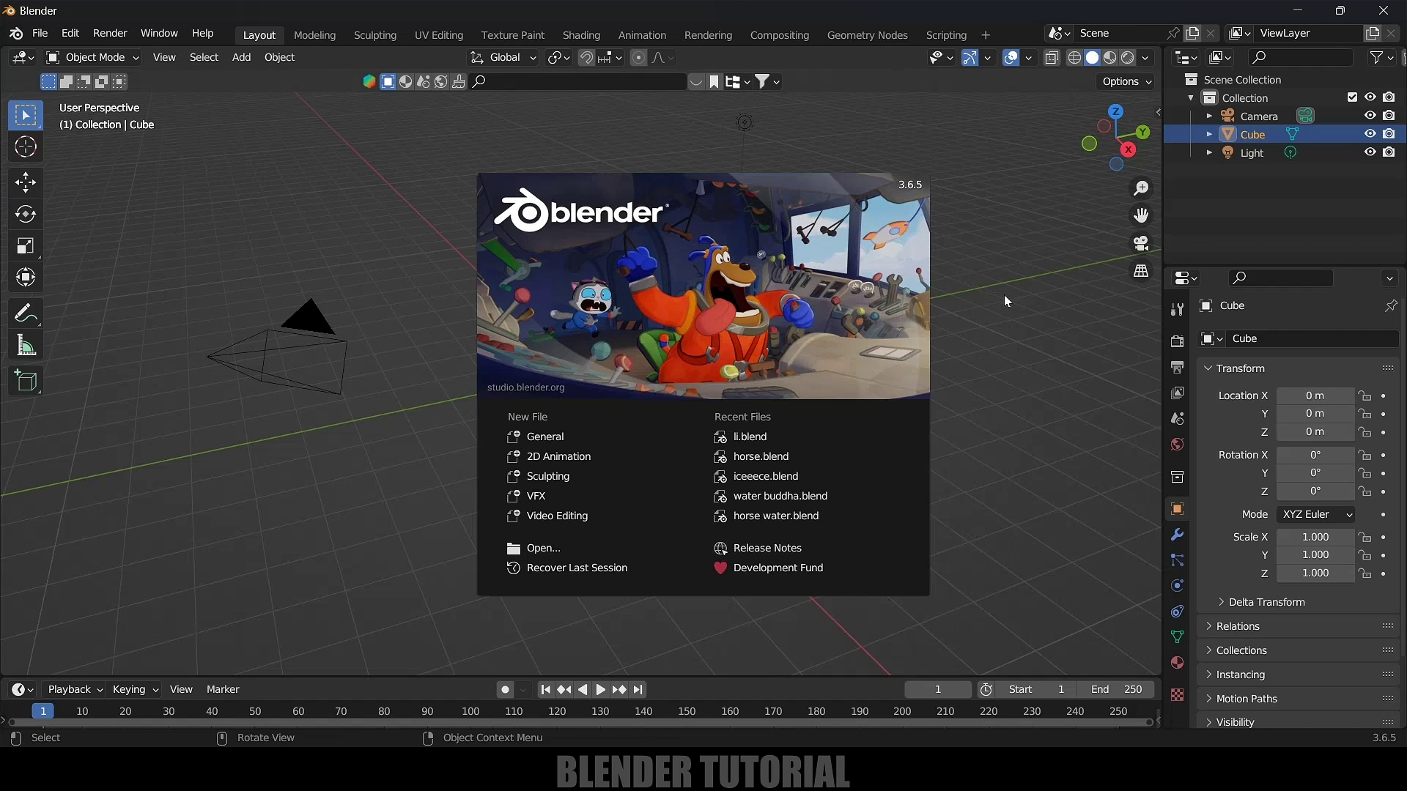
Dismiss the splash screen and delete the default Camera and Light, leaving only the cube
click(1004, 299)
click(318, 315)
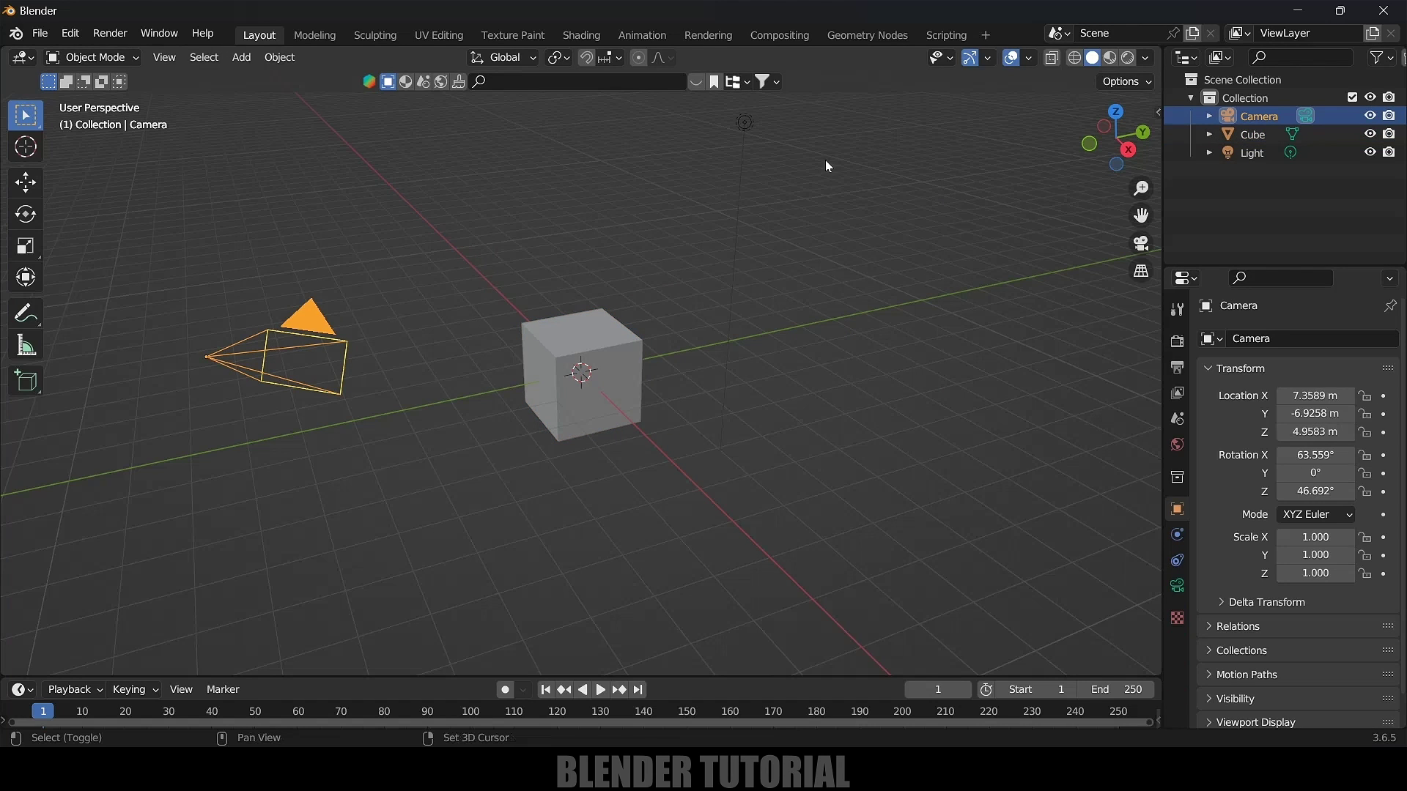
shift+click(746, 126)
key(Delete)
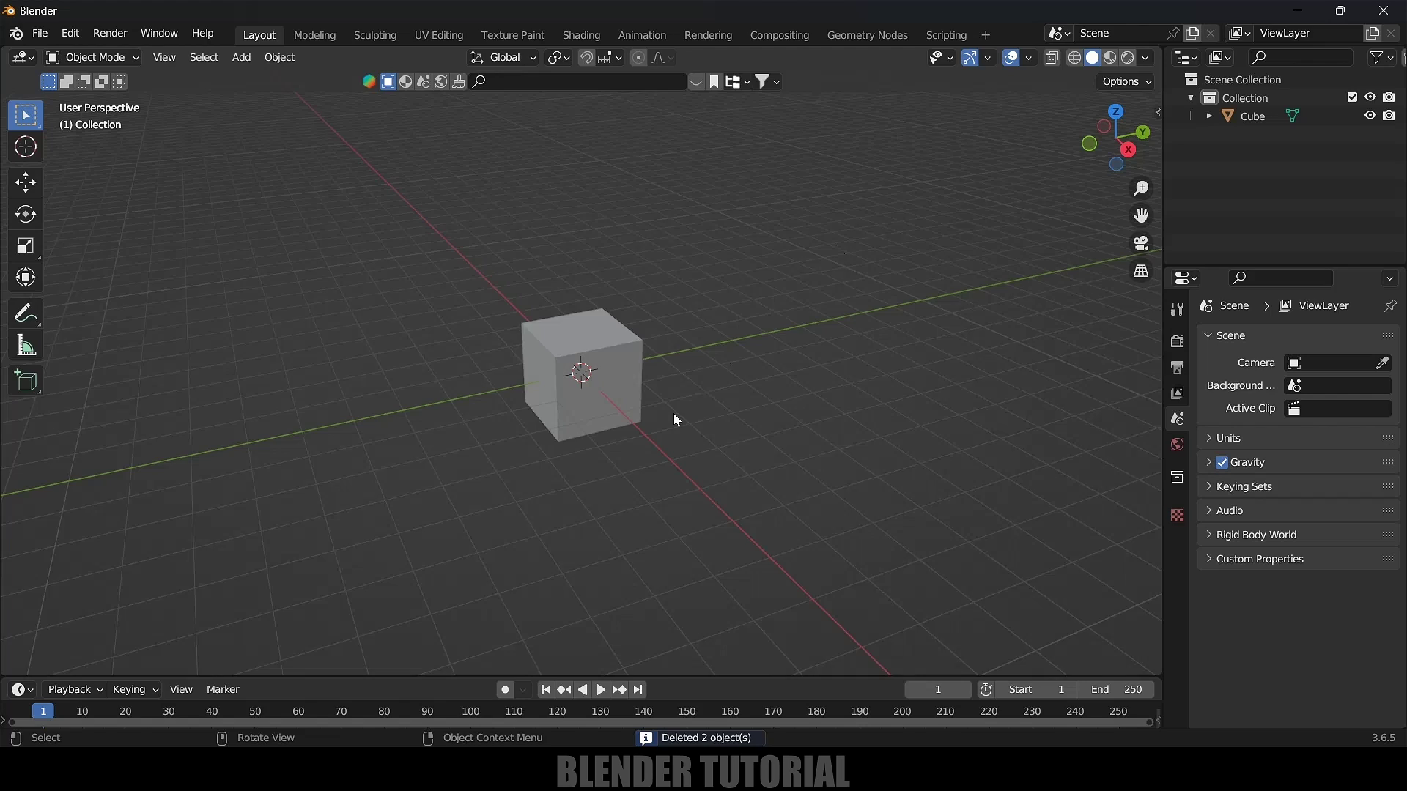
Scale the cube along X into a long bar and apply its scale
click(555, 385)
middle_drag(556, 384, 659, 435)
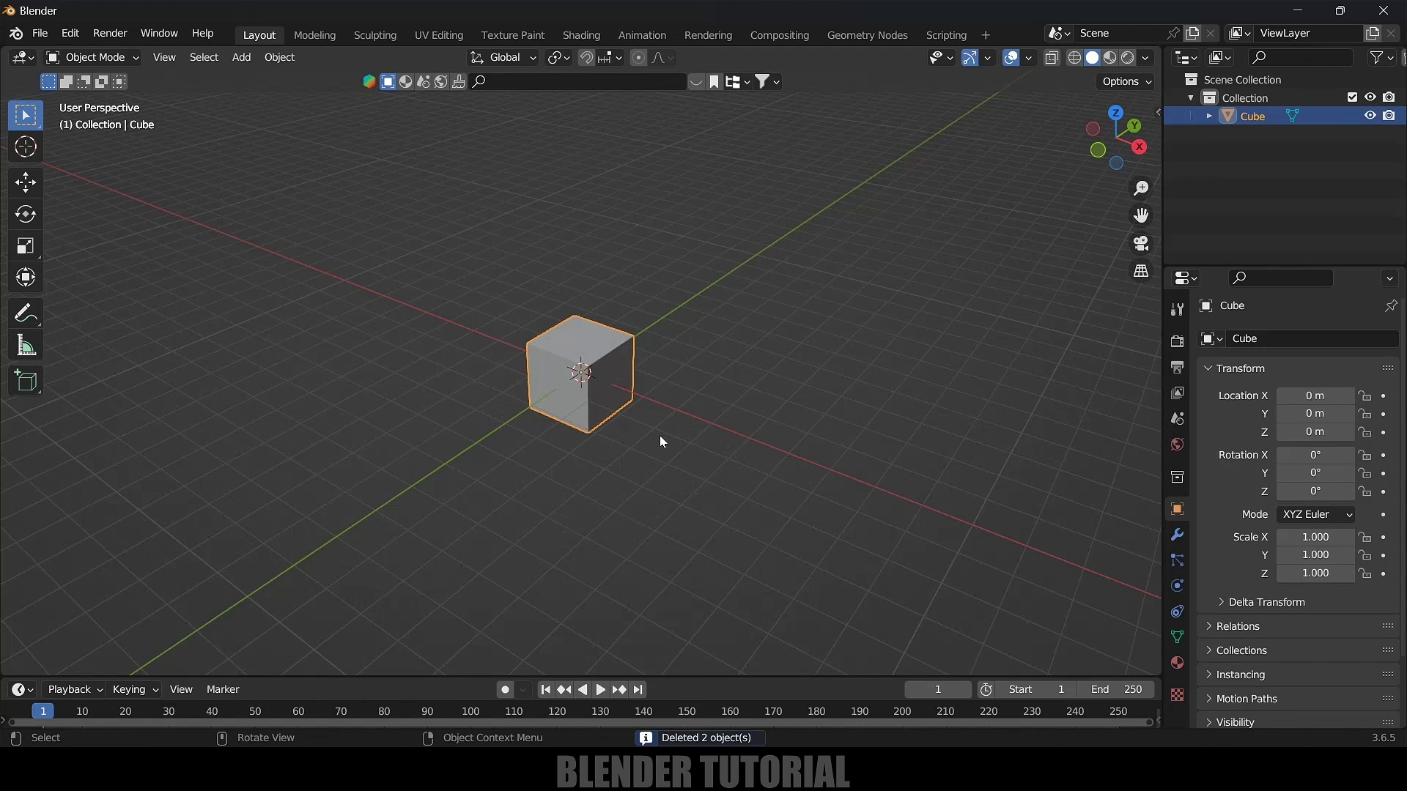
key(s)
key(x)
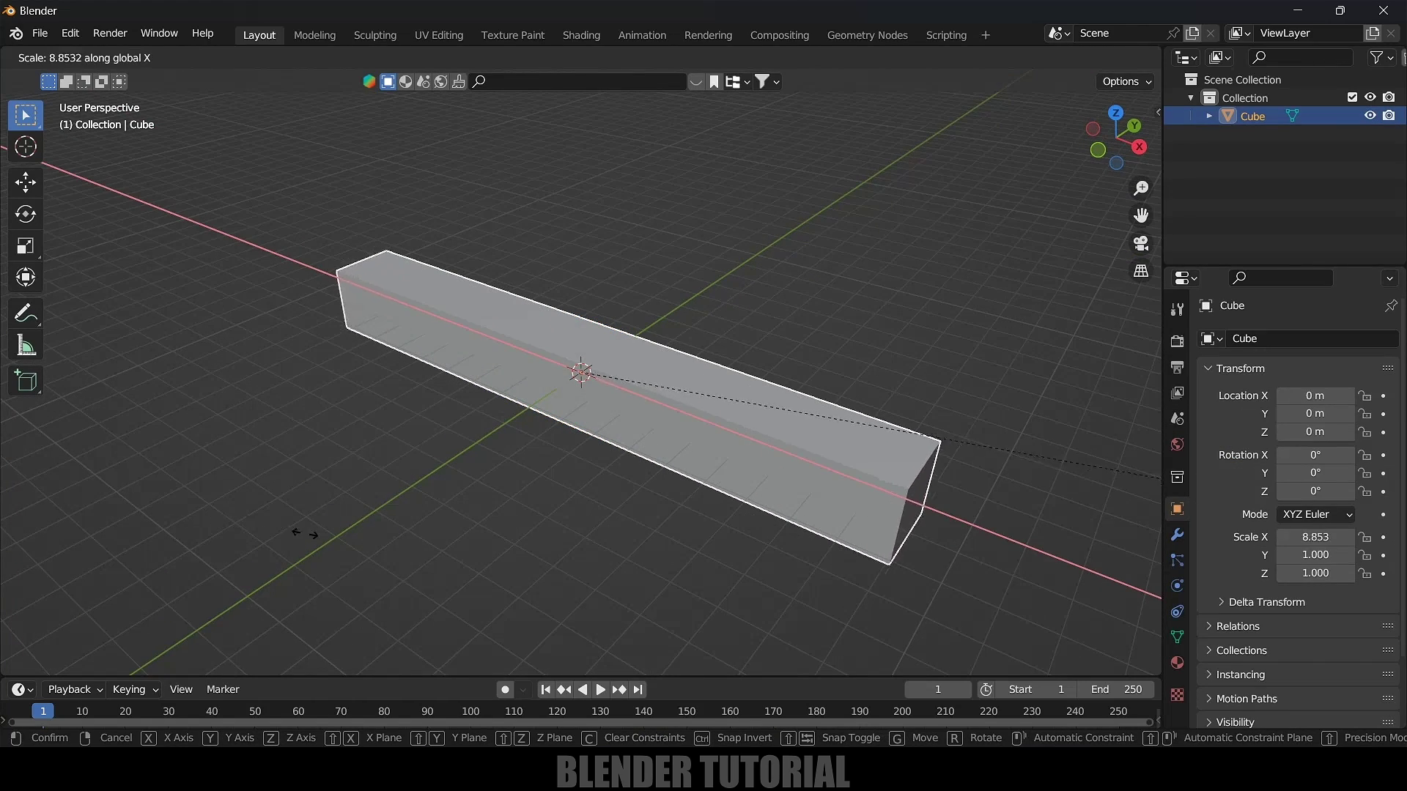
click(454, 522)
middle_drag(454, 522, 490, 507)
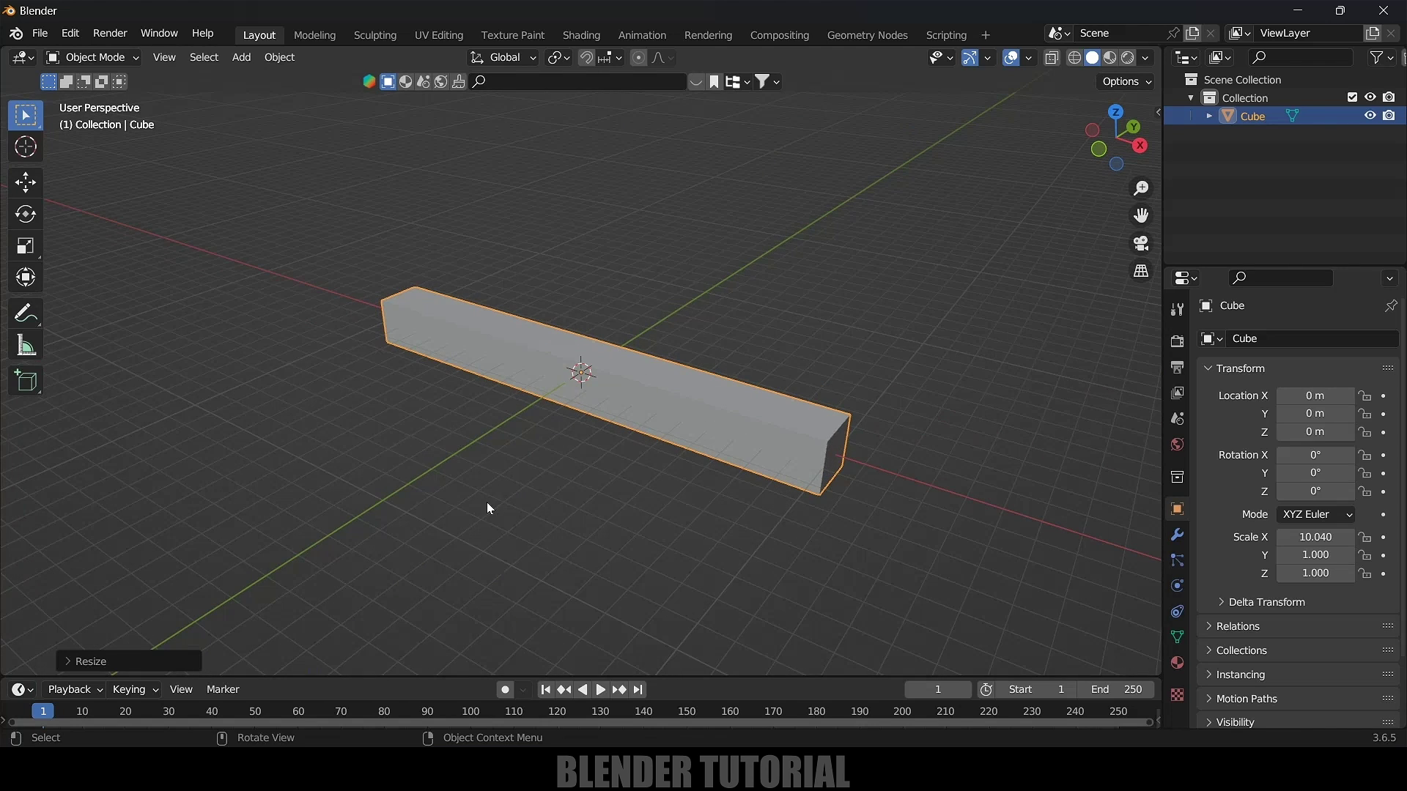
click(273, 66)
mouse_move(396, 152)
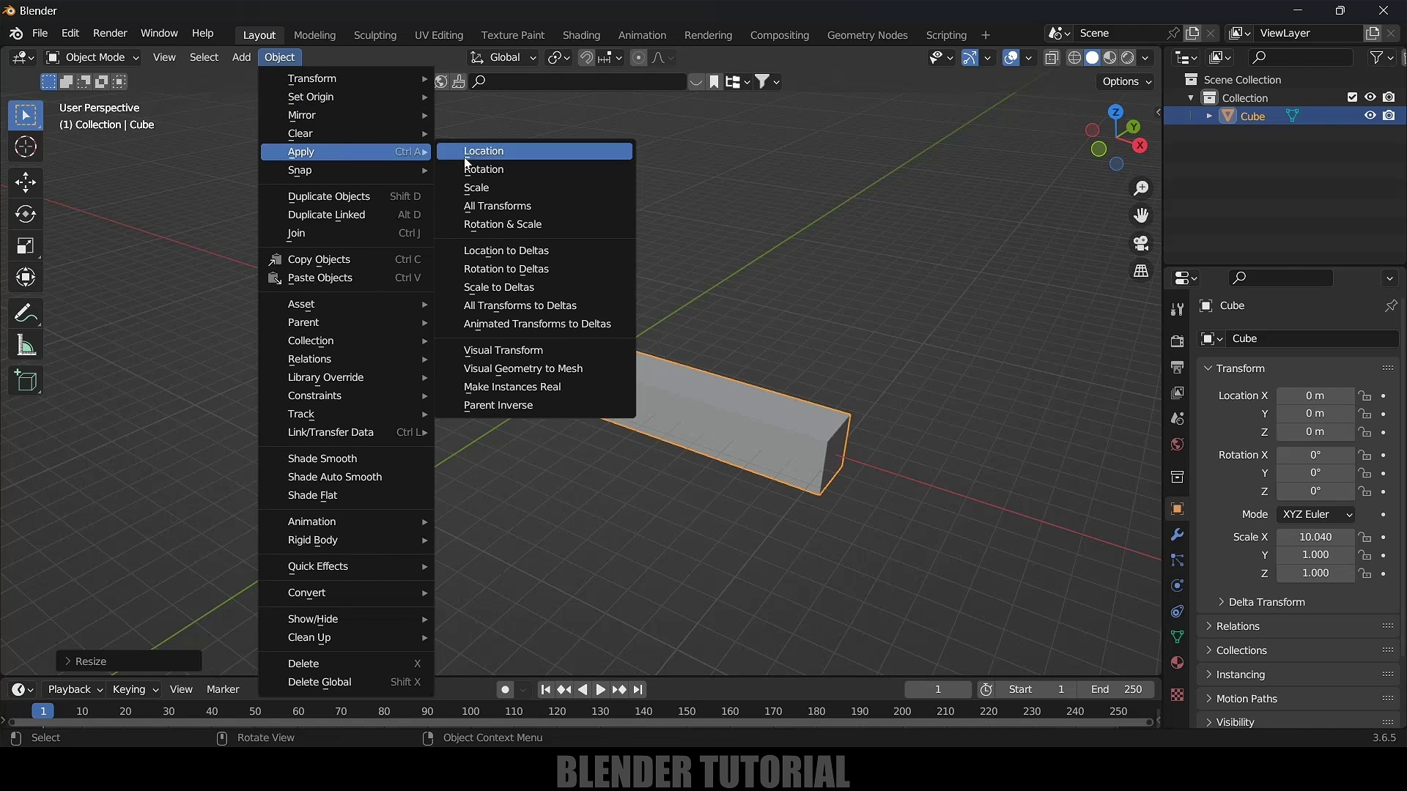
click(486, 189)
Raise the bar 1 m along Z in front view
key(KP_1)
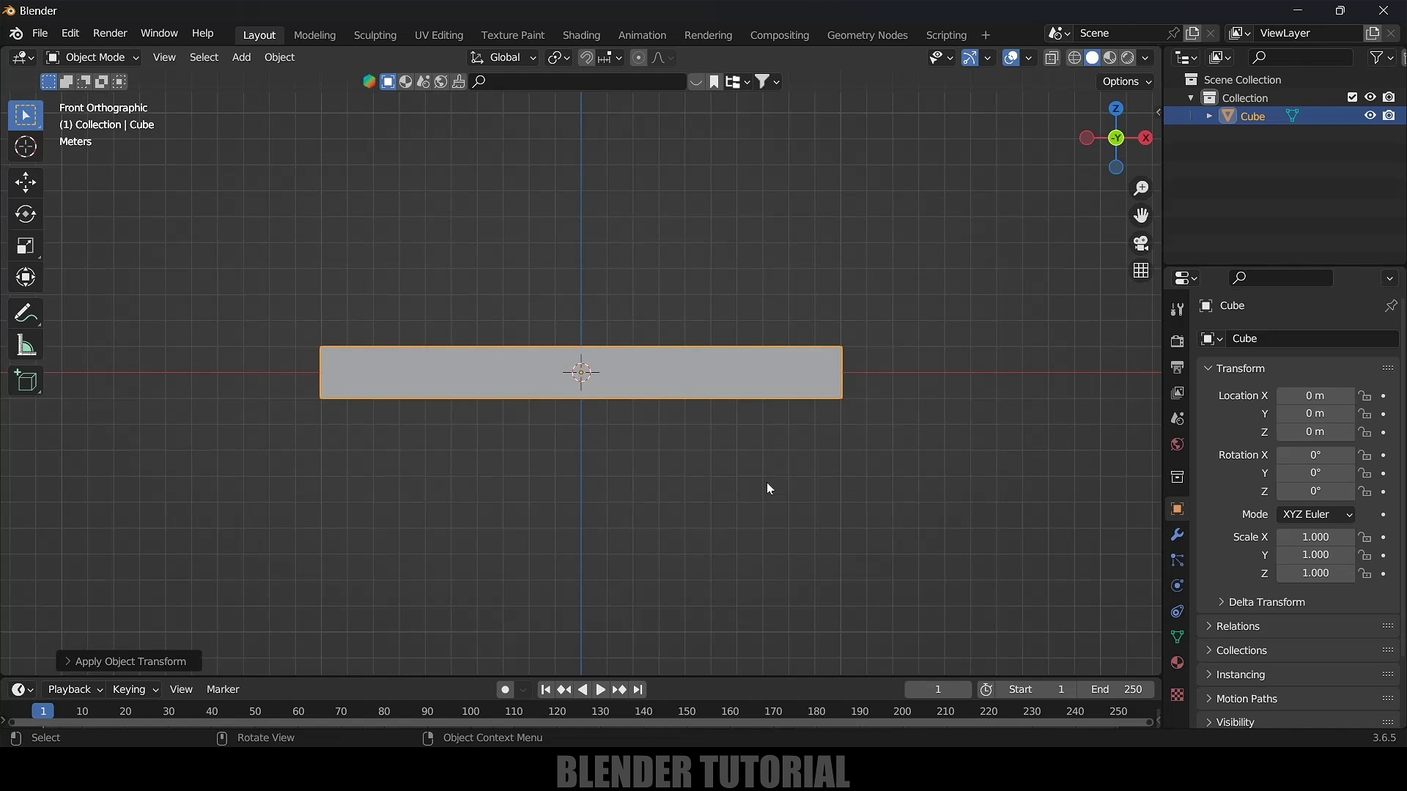
click(706, 316)
click(696, 377)
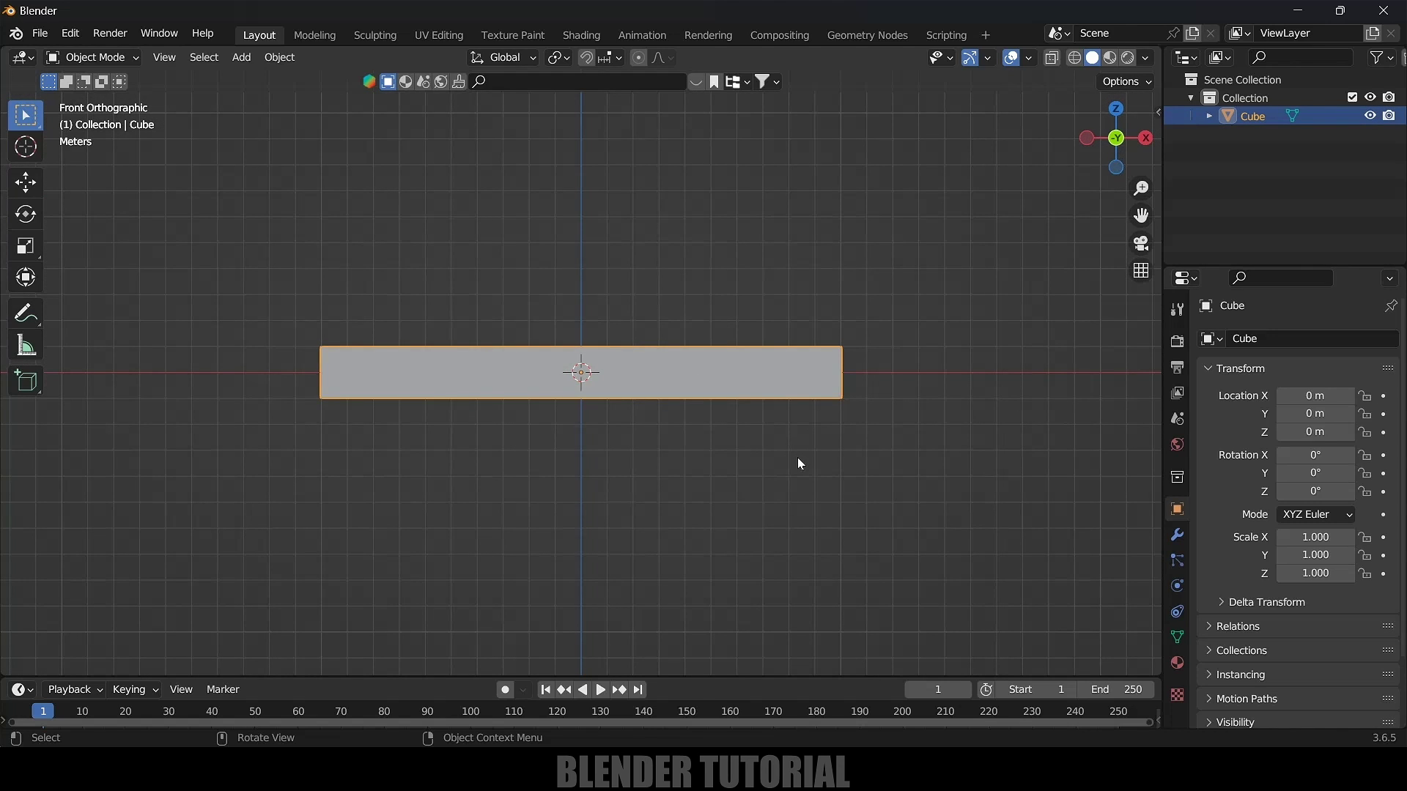
key(g)
key(z)
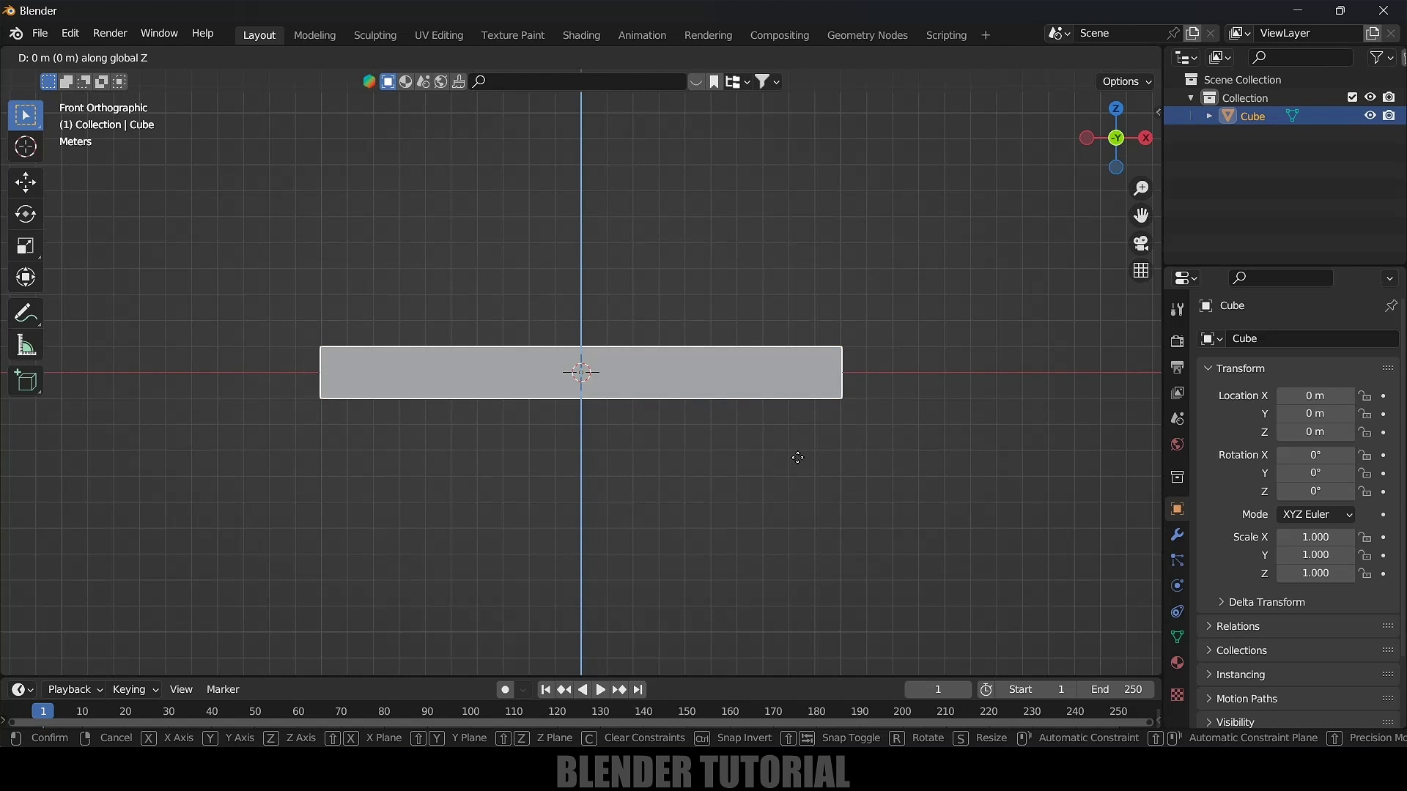
click(803, 437)
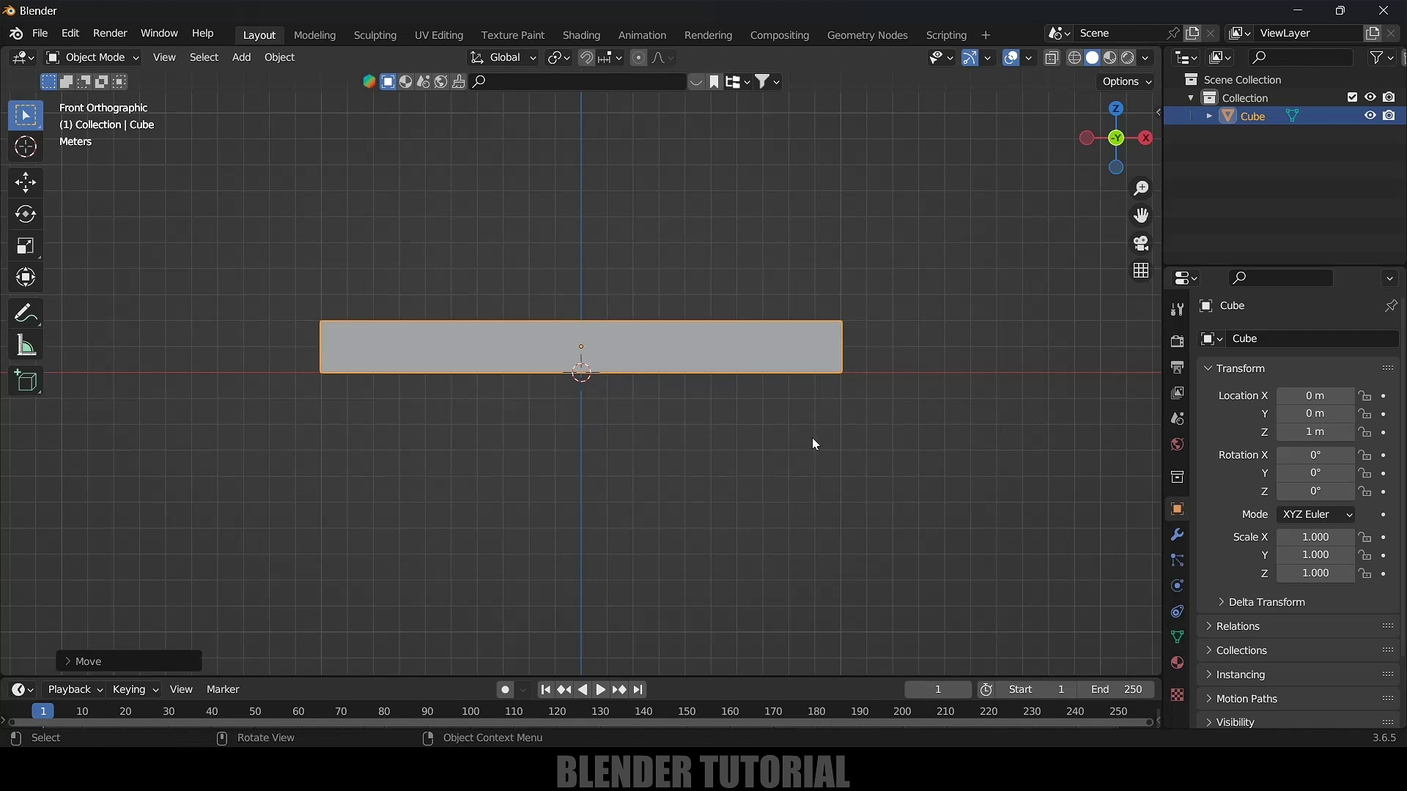
middle_drag(812, 437, 543, 447)
middle_drag(625, 459, 858, 463)
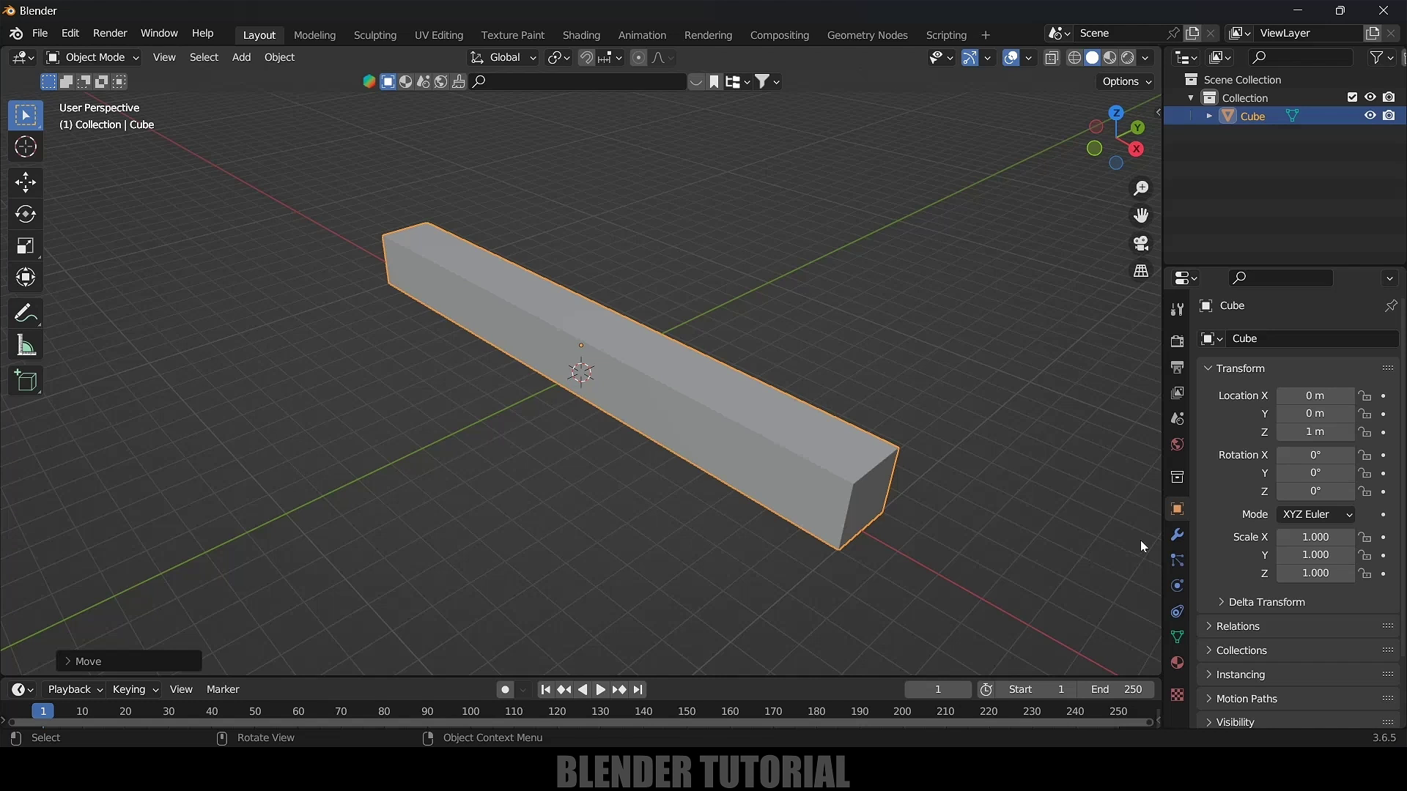
Add a Bevel modifier to the bar and apply it
click(1175, 537)
click(1247, 338)
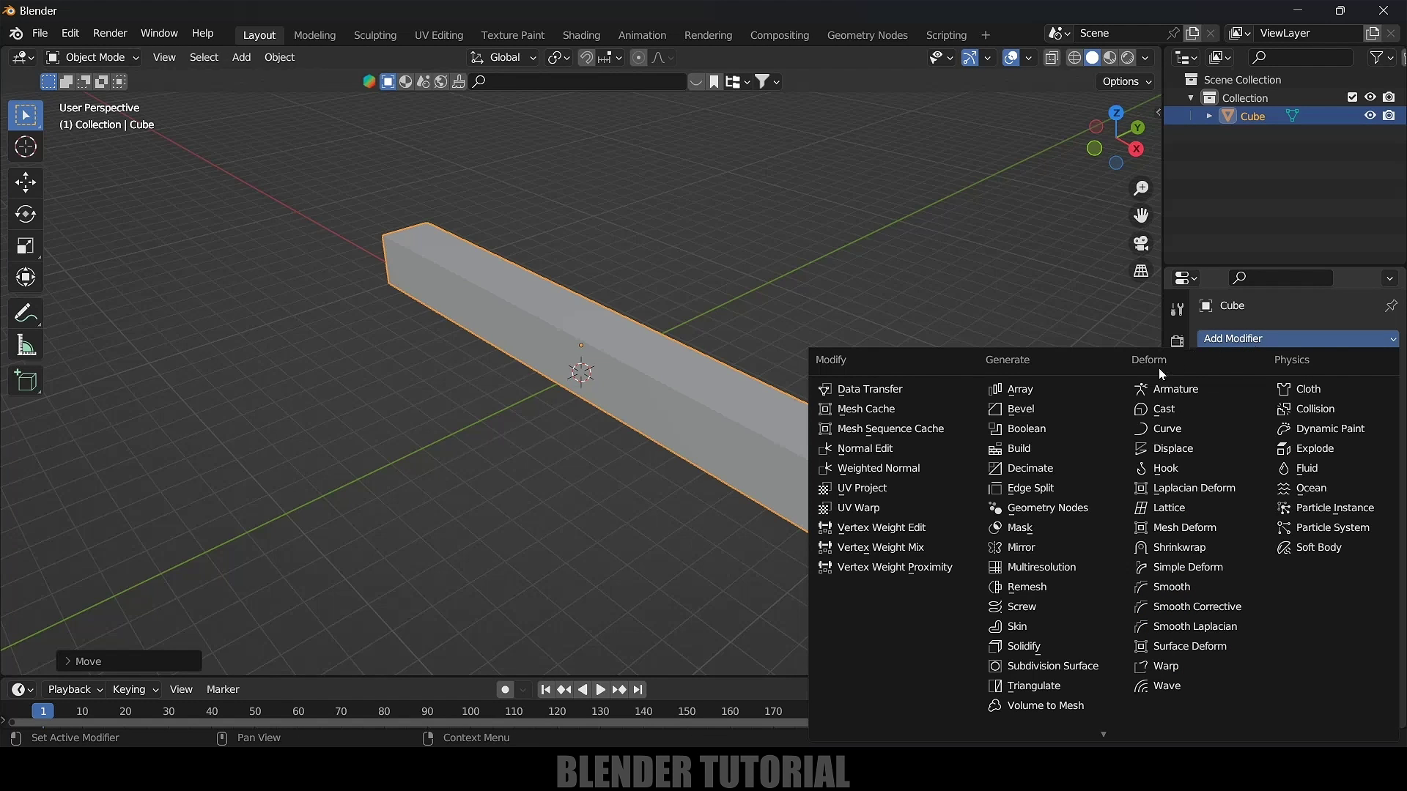
click(1071, 407)
middle_drag(944, 438, 821, 483)
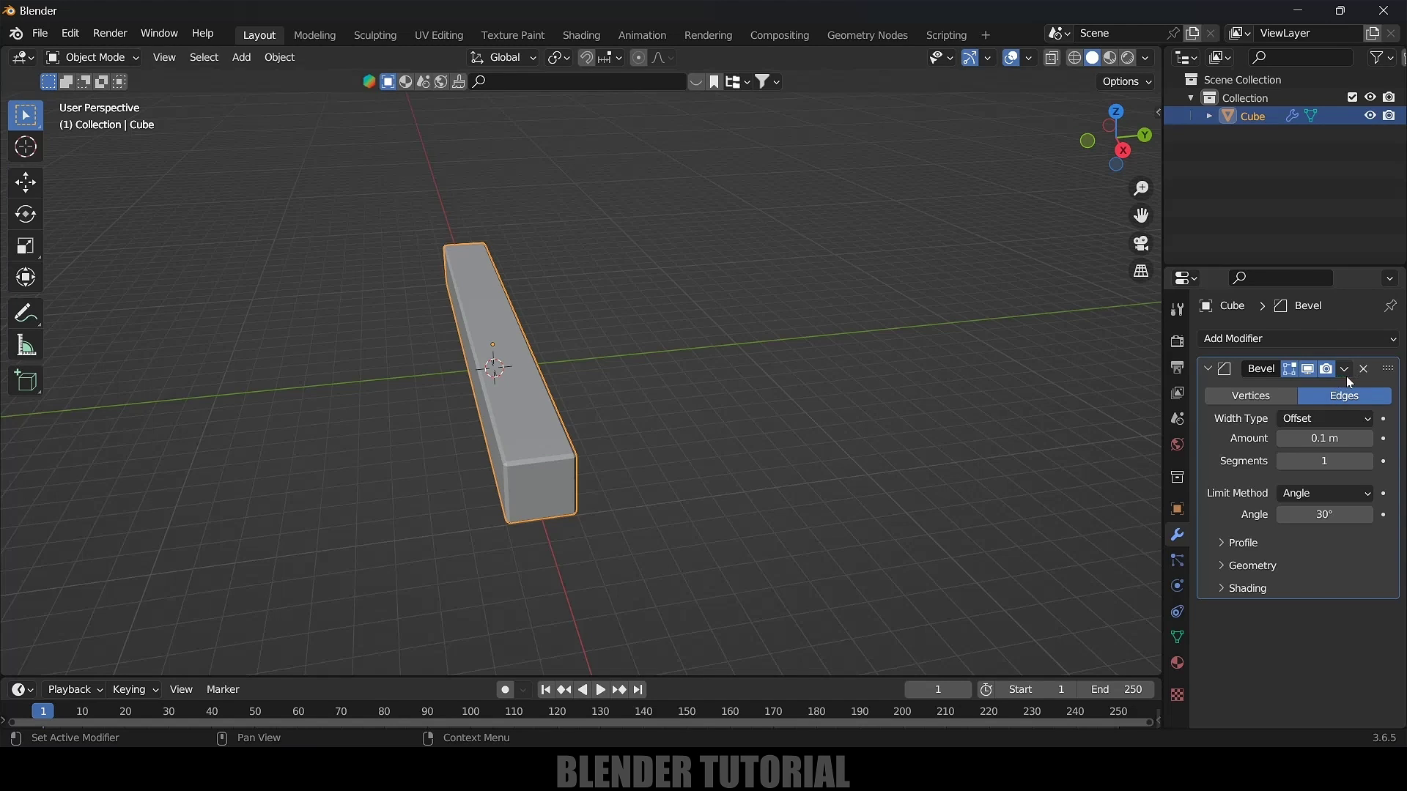
click(1346, 376)
click(1299, 384)
Duplicate the bar sideways along Y and box-select both bars
middle_drag(819, 398, 573, 429)
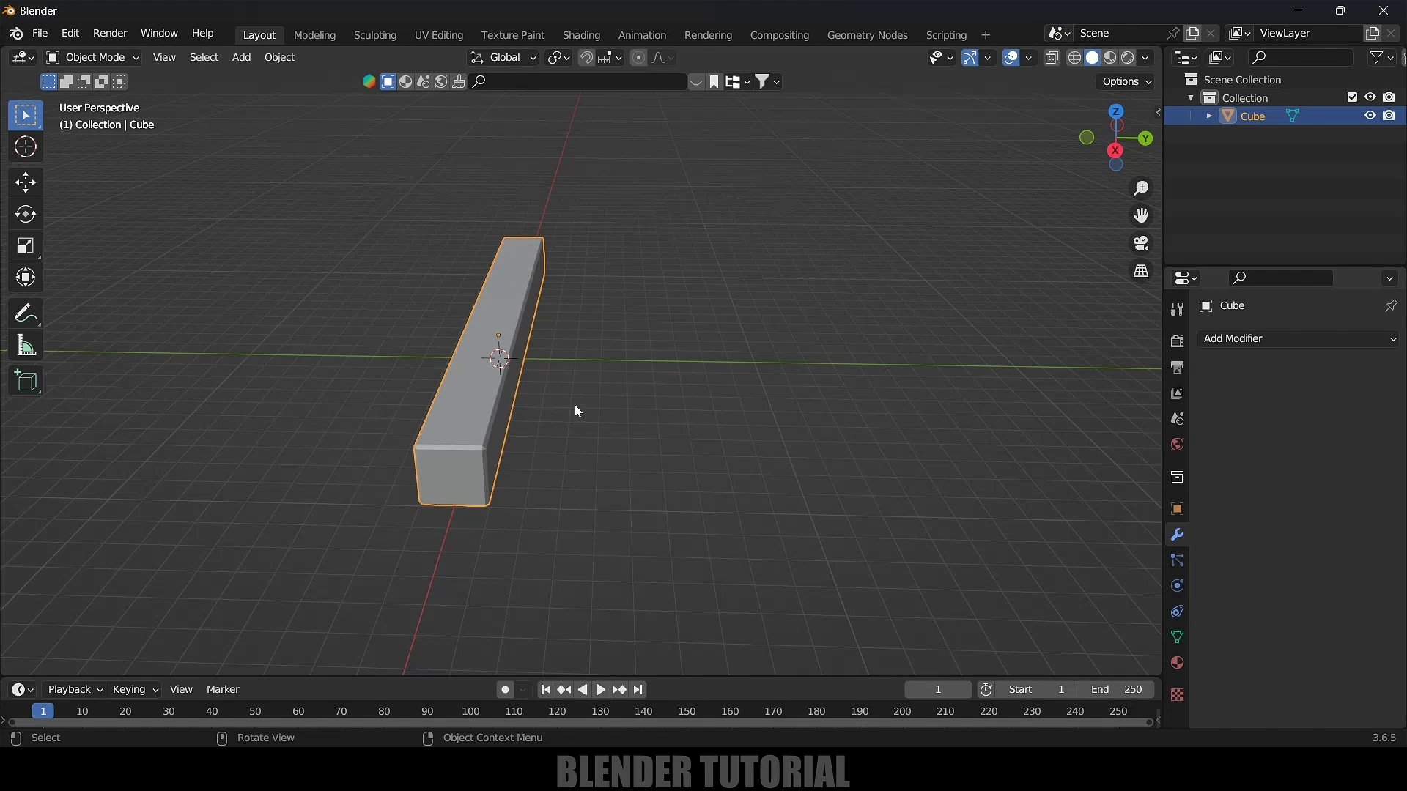
key(shift+d)
key(y)
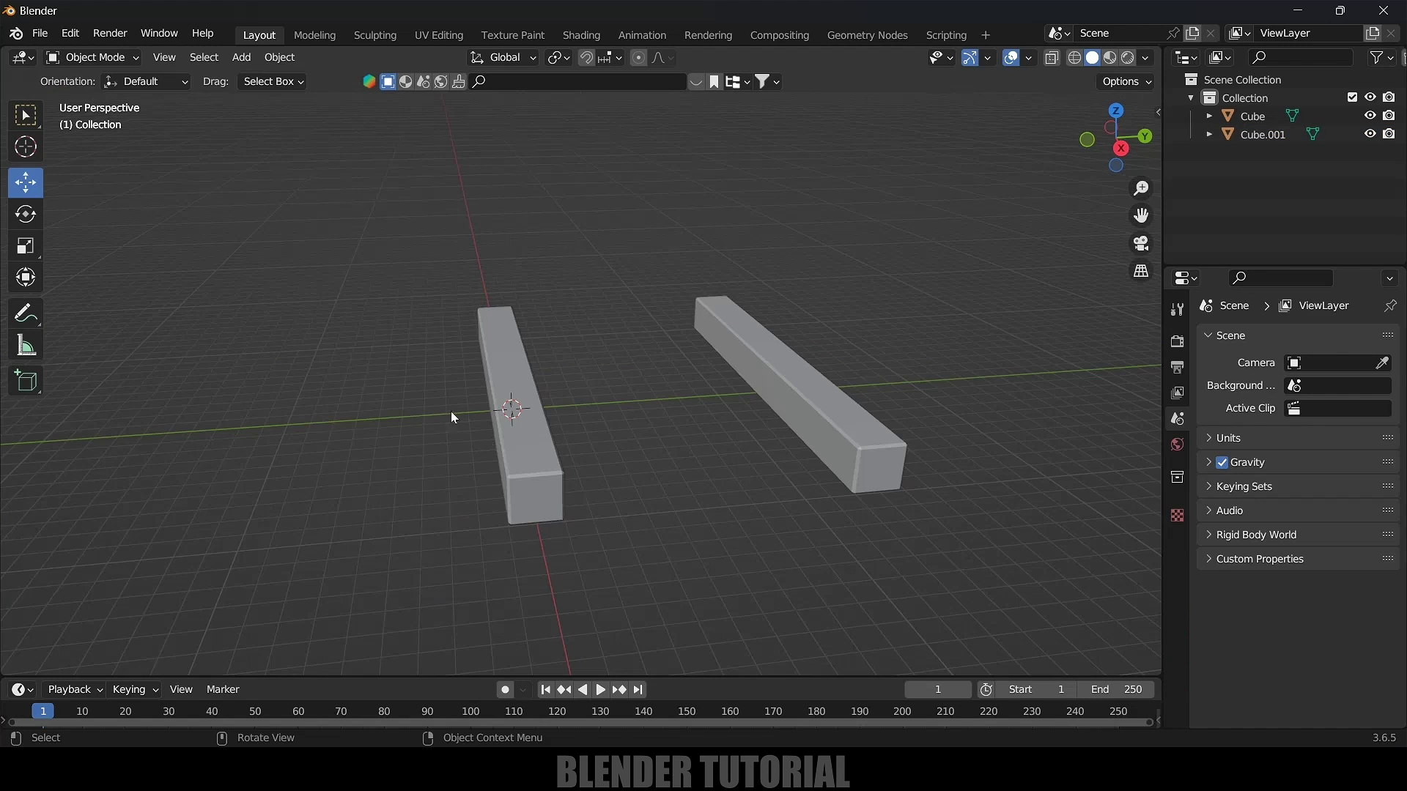
drag(301, 248, 920, 523)
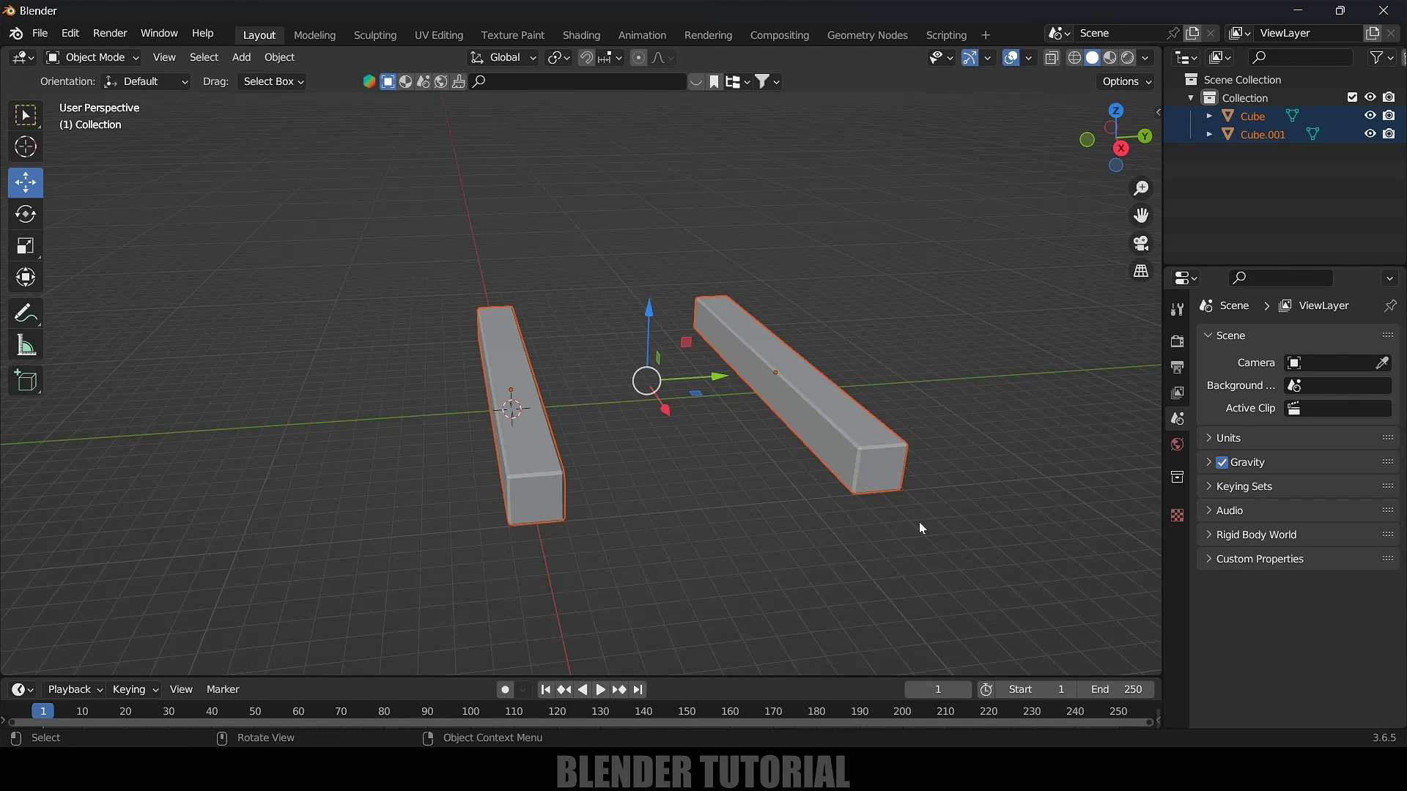
key(KP_1)
scroll(921, 528, up, 12)
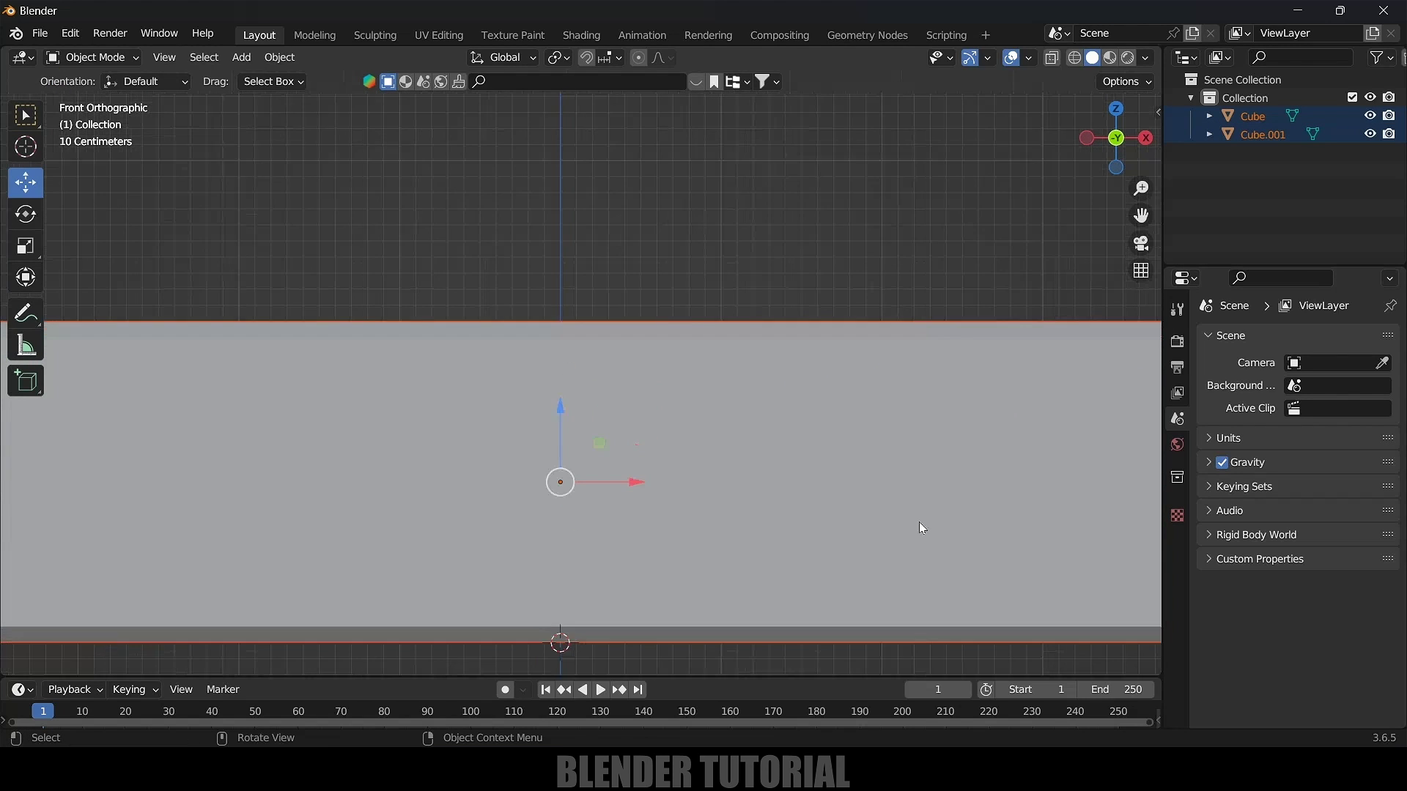
Duplicate both bars 2 m up along Z and frame them in top view
key(shift+d)
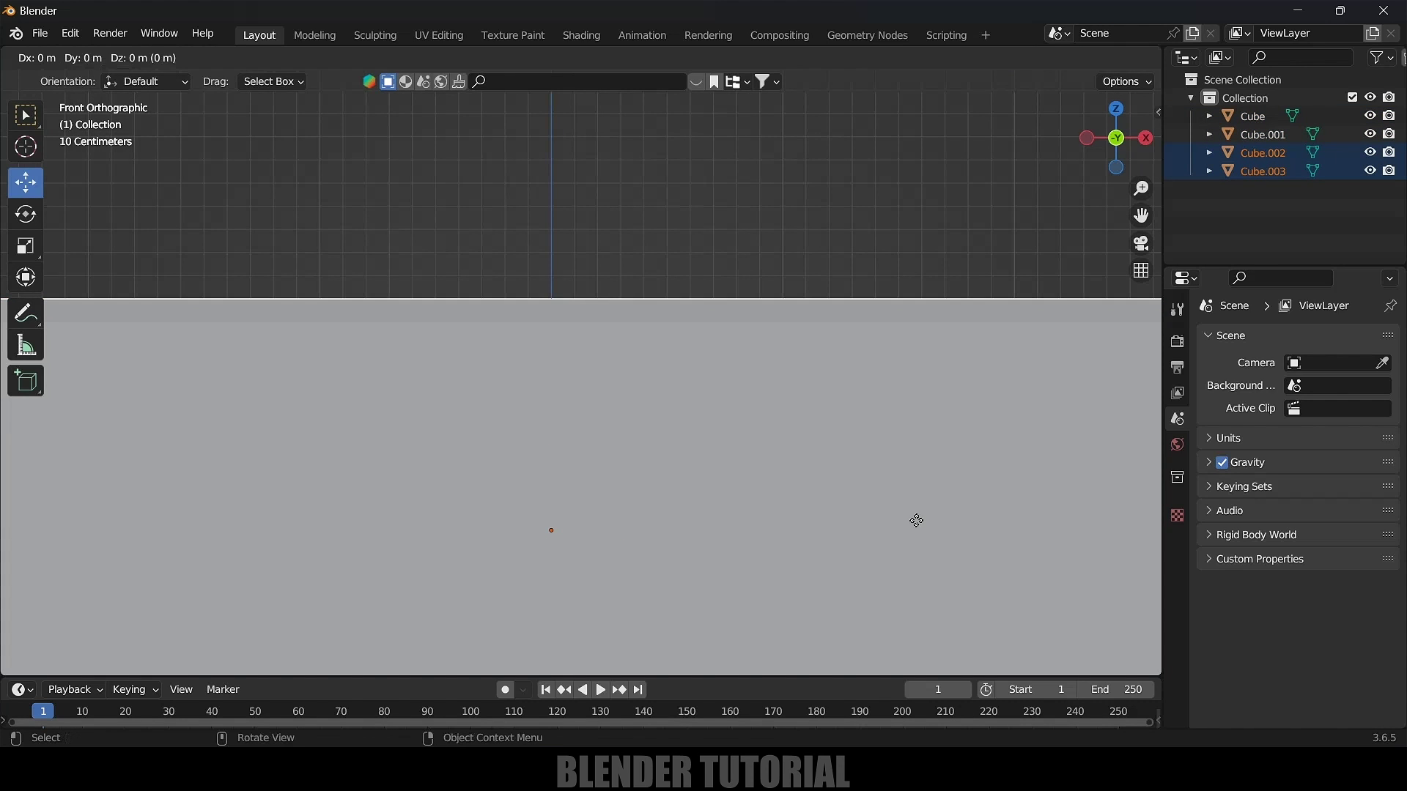
key(z)
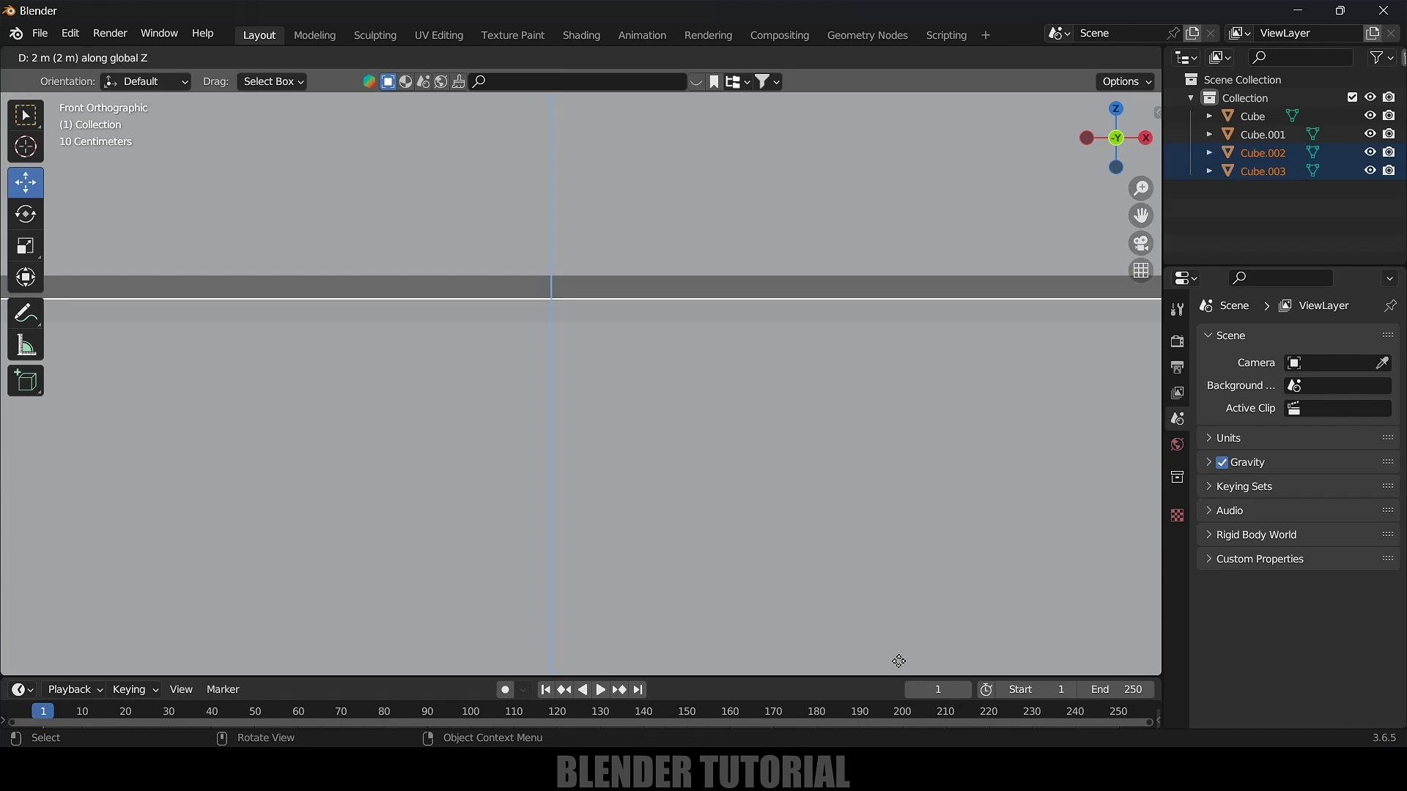
click(903, 661)
middle_drag(903, 660, 704, 458)
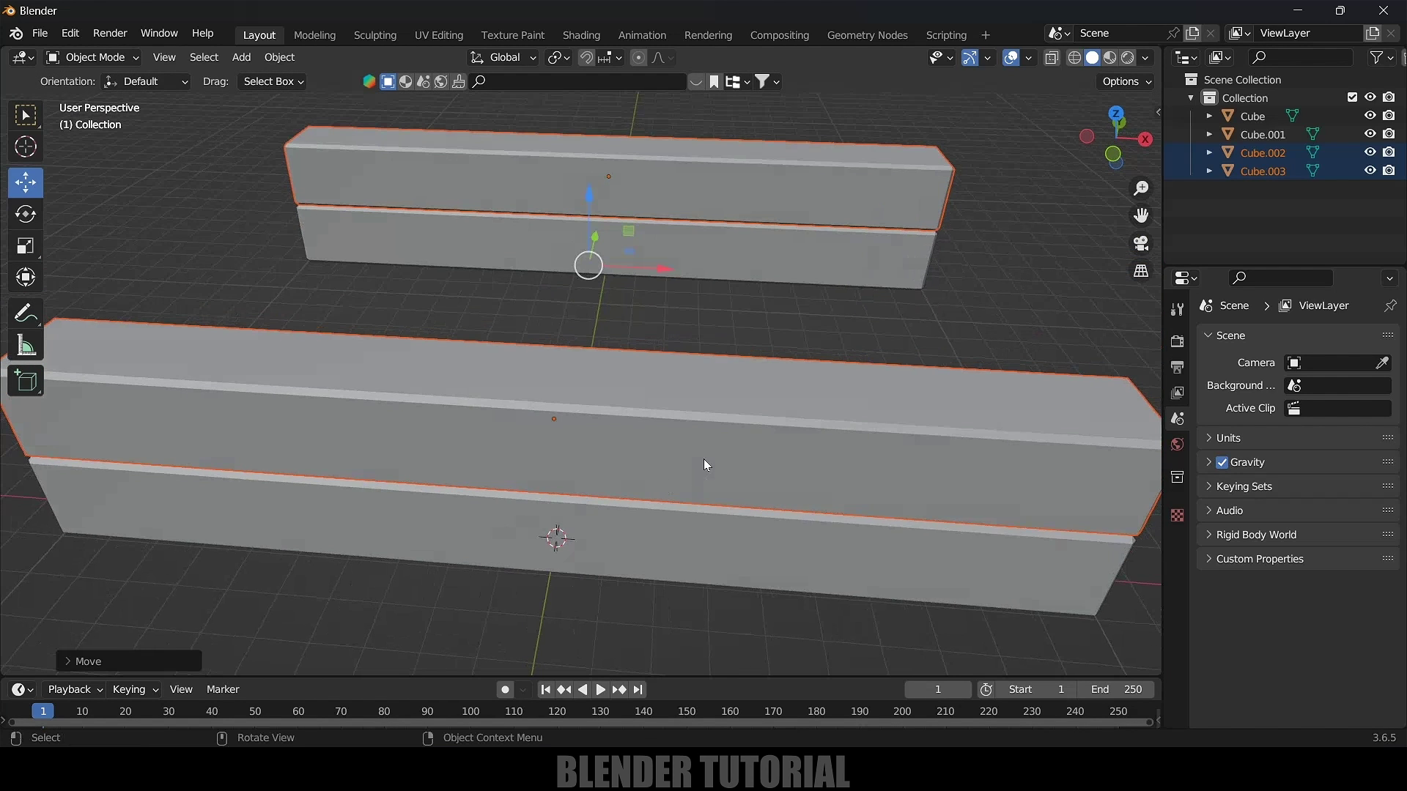
key(KP_7)
key(KP_Decimal)
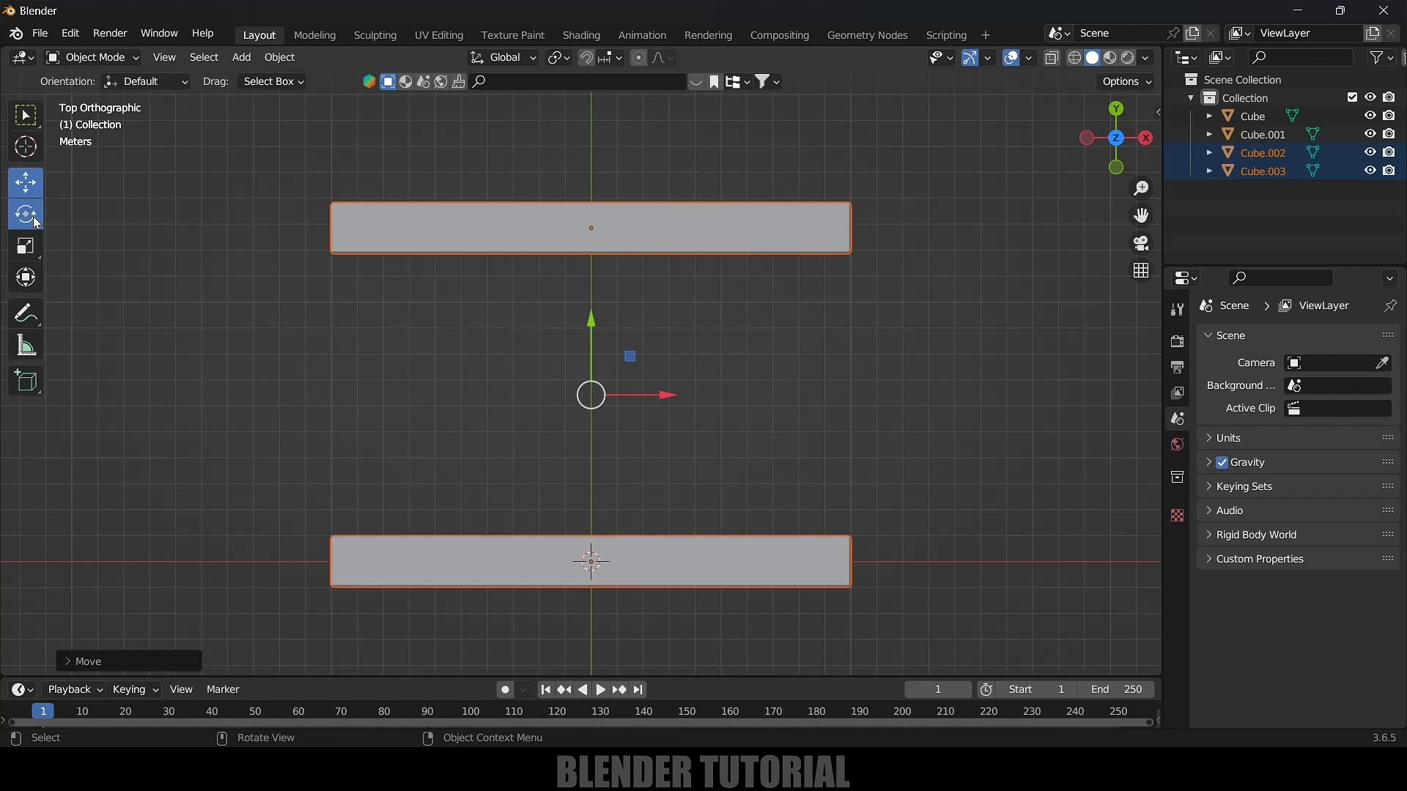
Rotate the upper pair of bars 90° about the vertical axis
click(26, 214)
drag(557, 339, 551, 423)
middle_drag(686, 442, 545, 295)
Duplicate all four bars as a new layer on top of the stack
drag(164, 249, 899, 542)
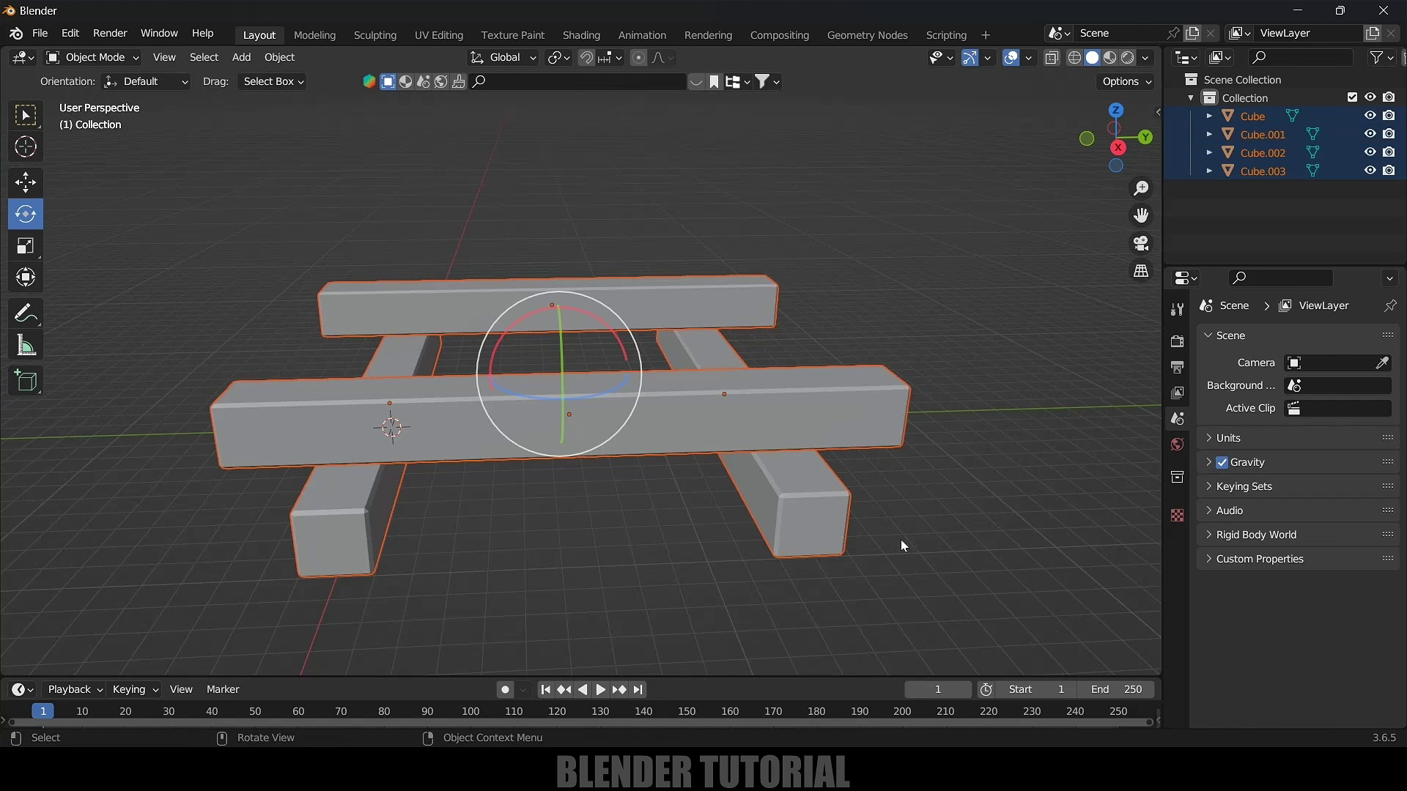
key(KP_1)
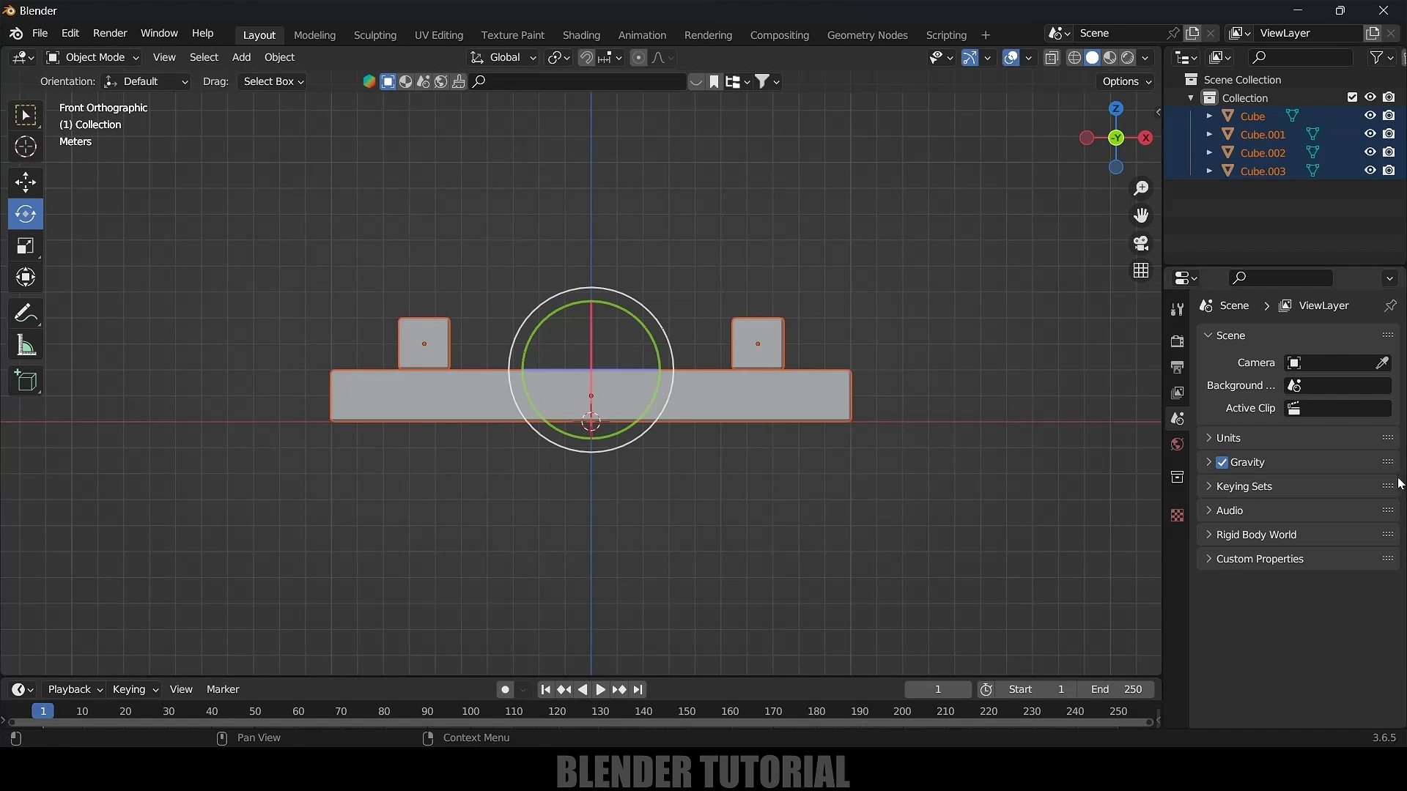
scroll(845, 214, up, 10)
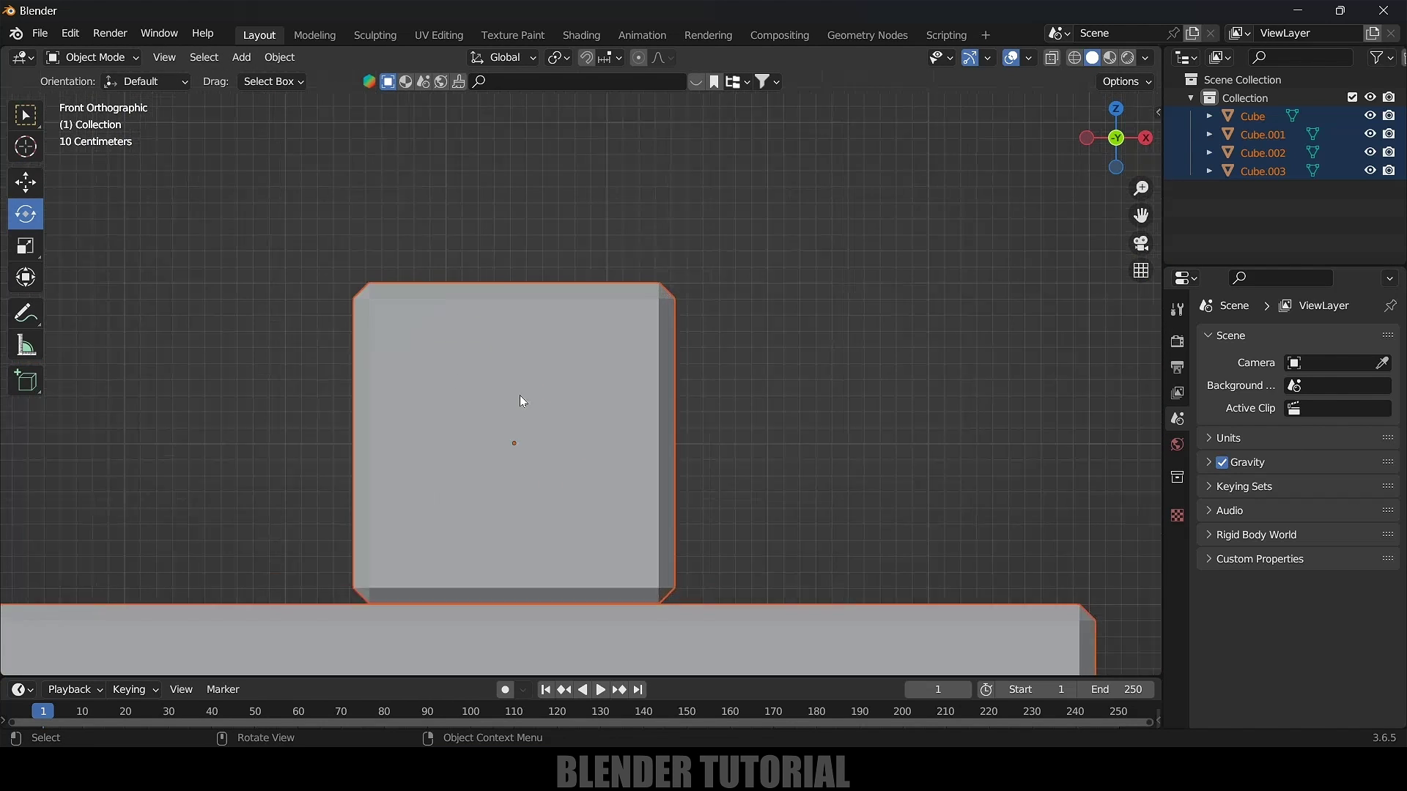
scroll(520, 395, up, 1)
key(shift+d)
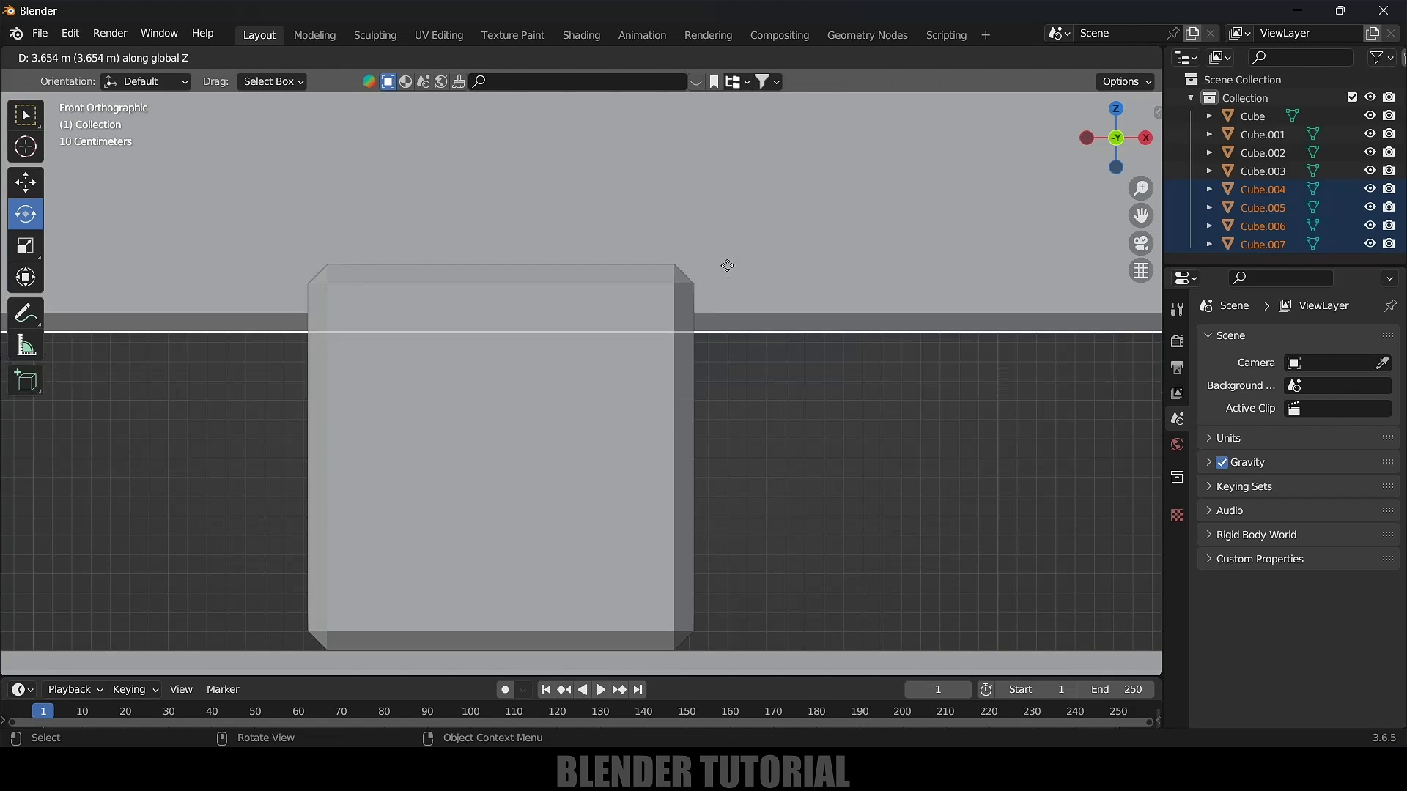
click(734, 210)
scroll(768, 372, down, 6)
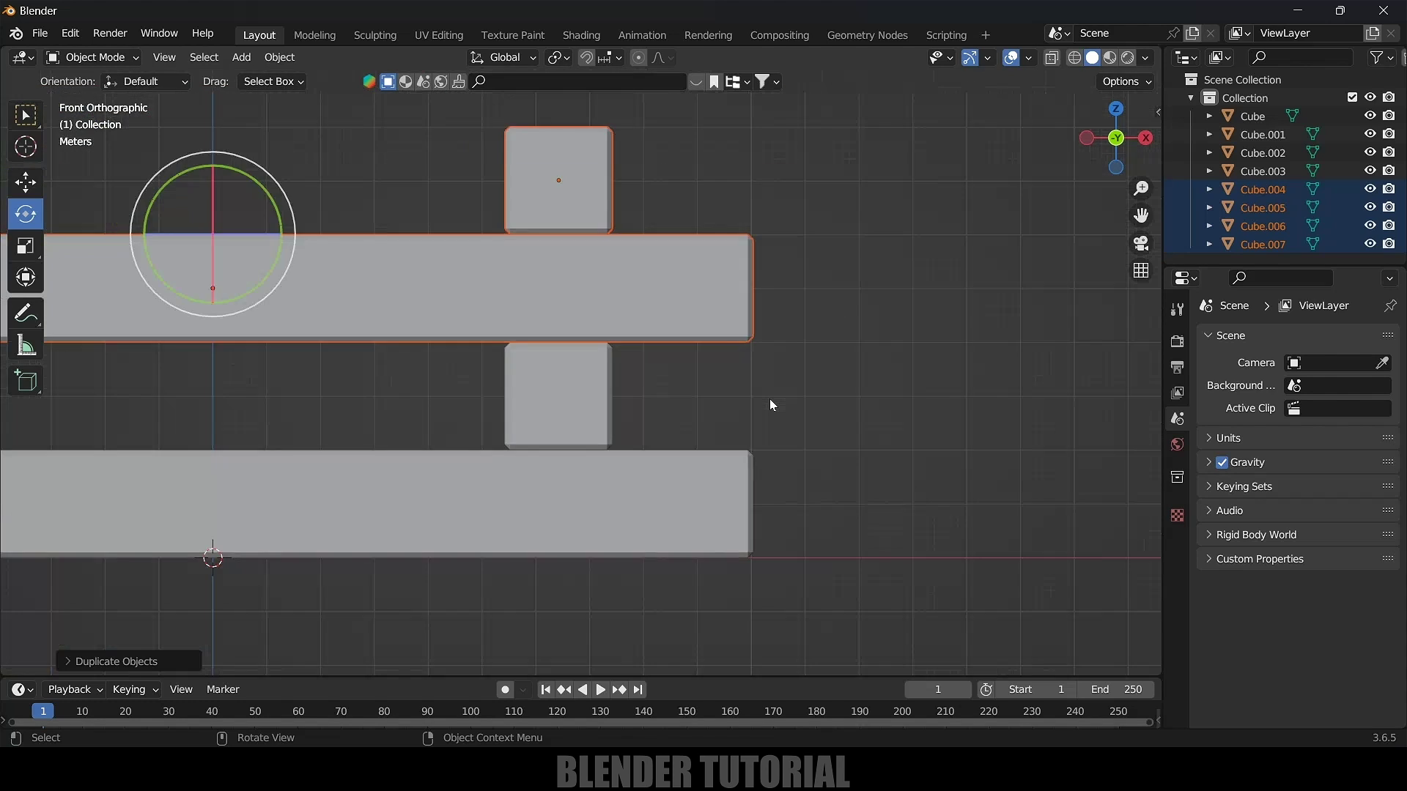
scroll(785, 424, down, 4)
shift+middle_drag(749, 302, 776, 407)
Repeat the duplicate three more times to build the tower taller
key(shift+r)
key(shift+r)
key(shift+r)
key(shift+r)
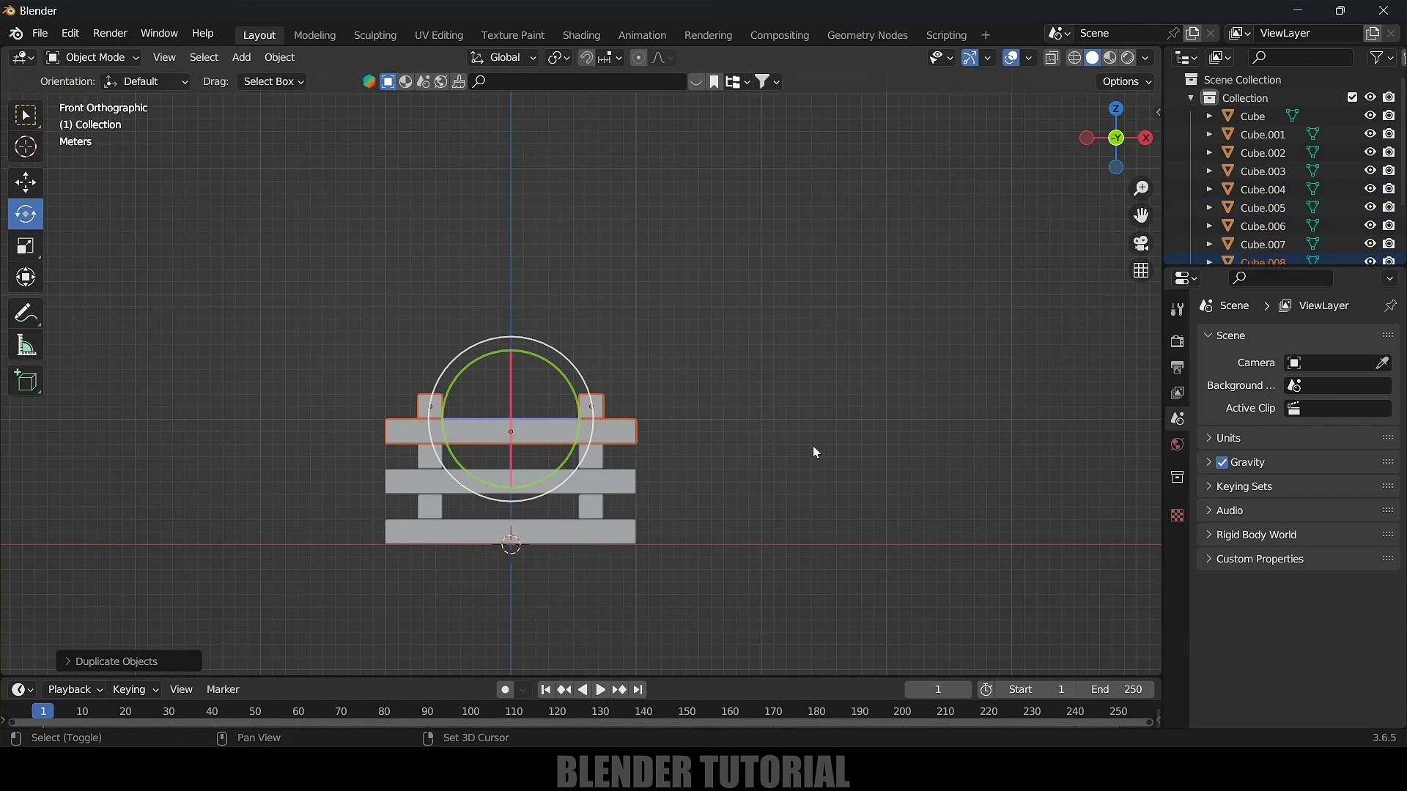
key(shift+r)
key(shift+r)
key(shift+r)
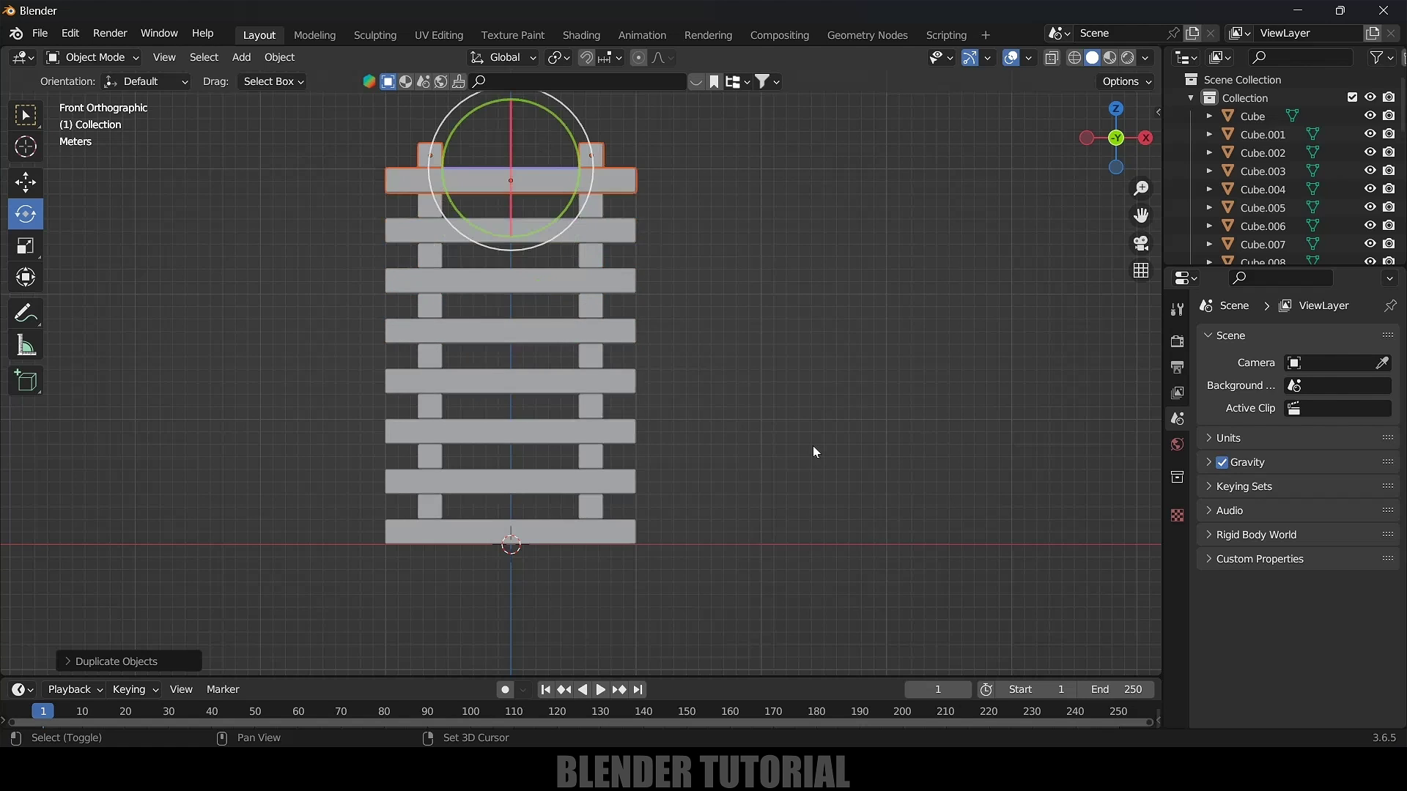
scroll(813, 447, down, 5)
key(shift+r)
key(shift+r)
key(shift+r)
key(shift+r)
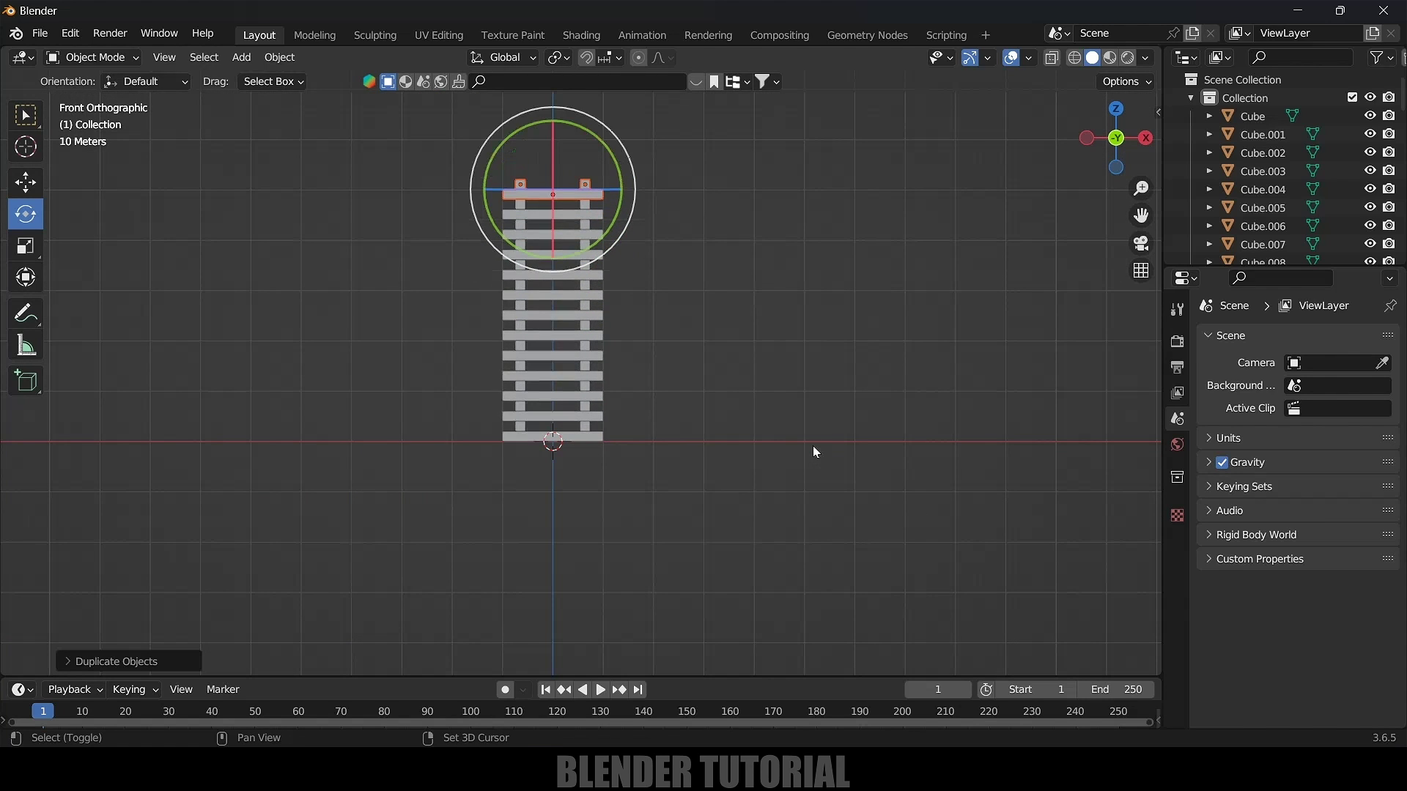
middle_drag(812, 446, 560, 300)
click(687, 334)
Make the bottom block an active rigid body with Box collision shape
shift+middle_drag(696, 481, 654, 438)
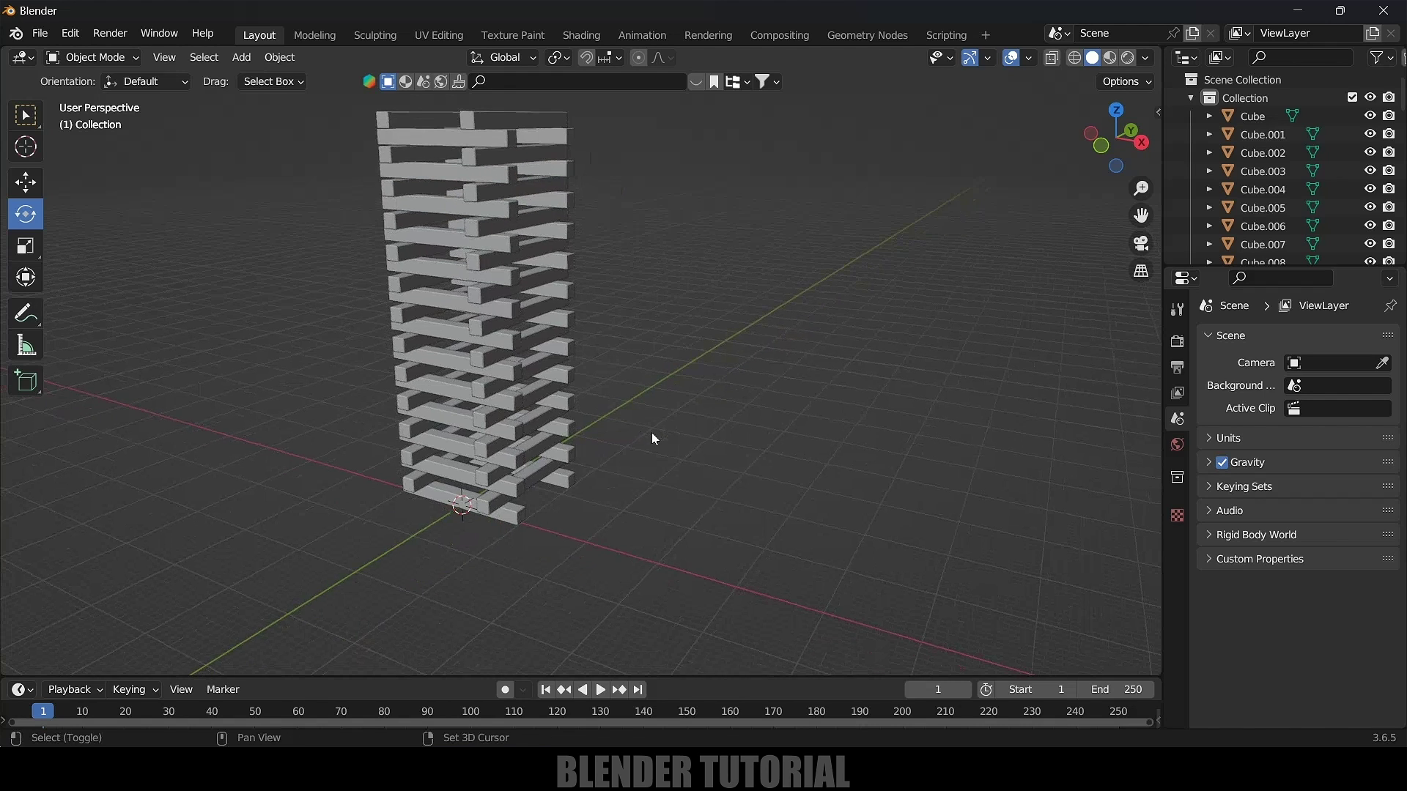
click(507, 517)
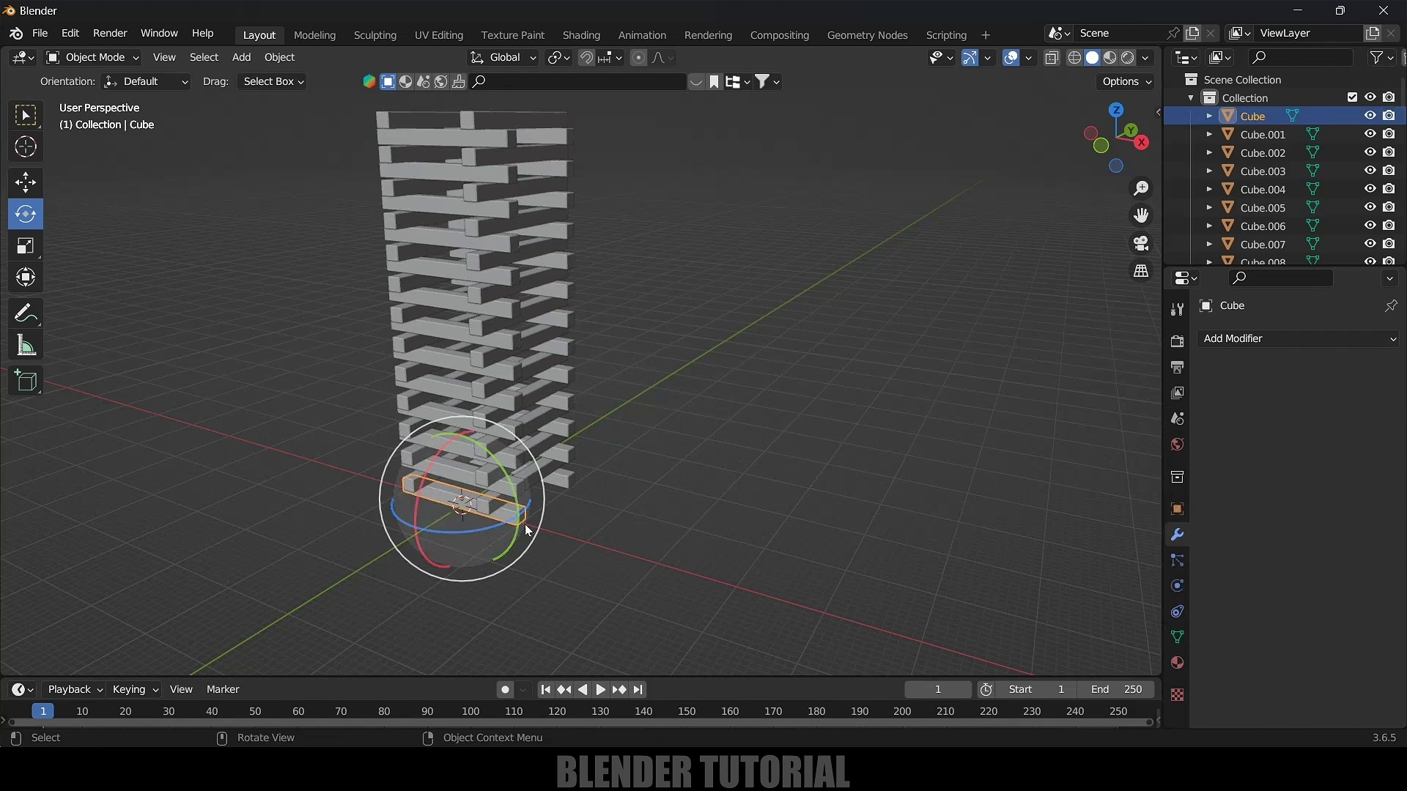
click(1176, 587)
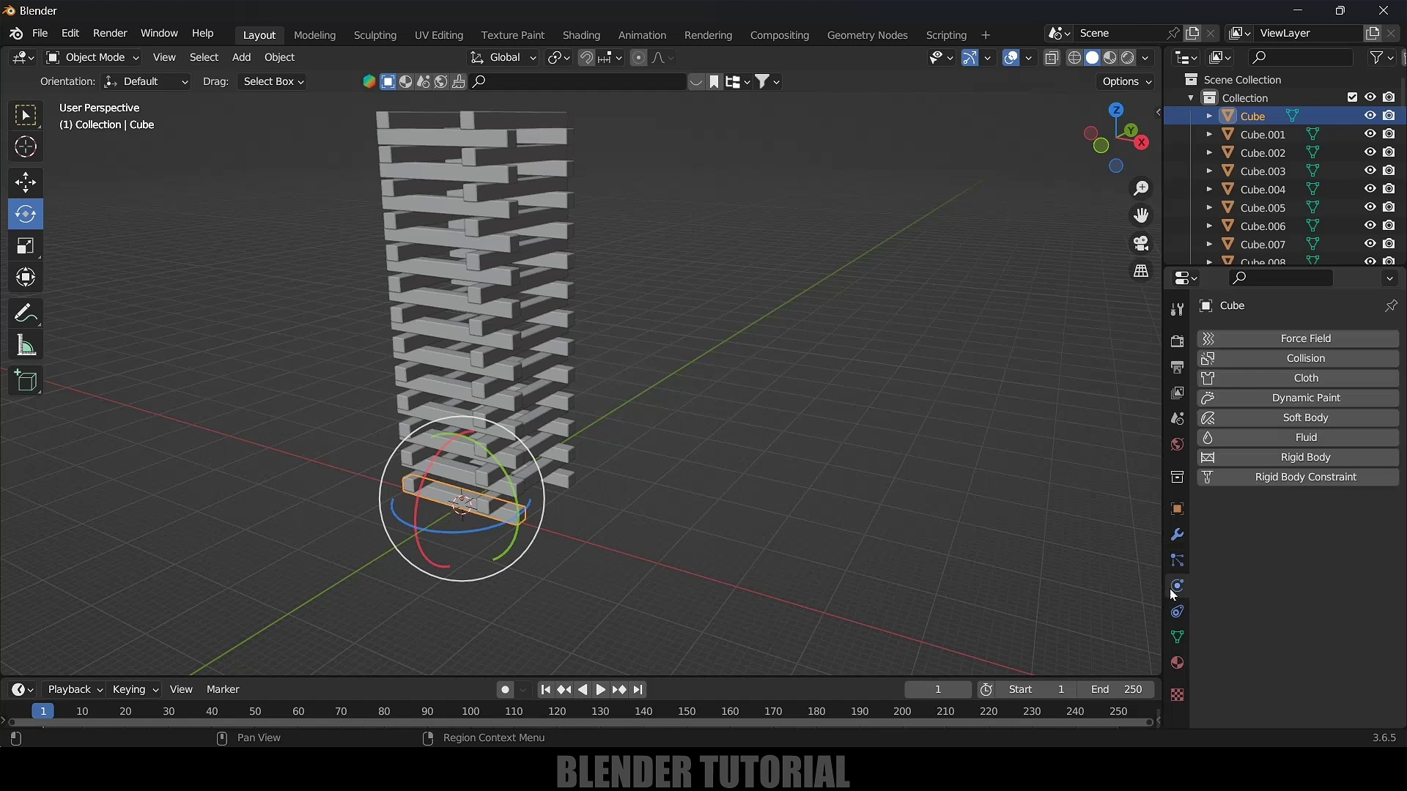
click(1311, 458)
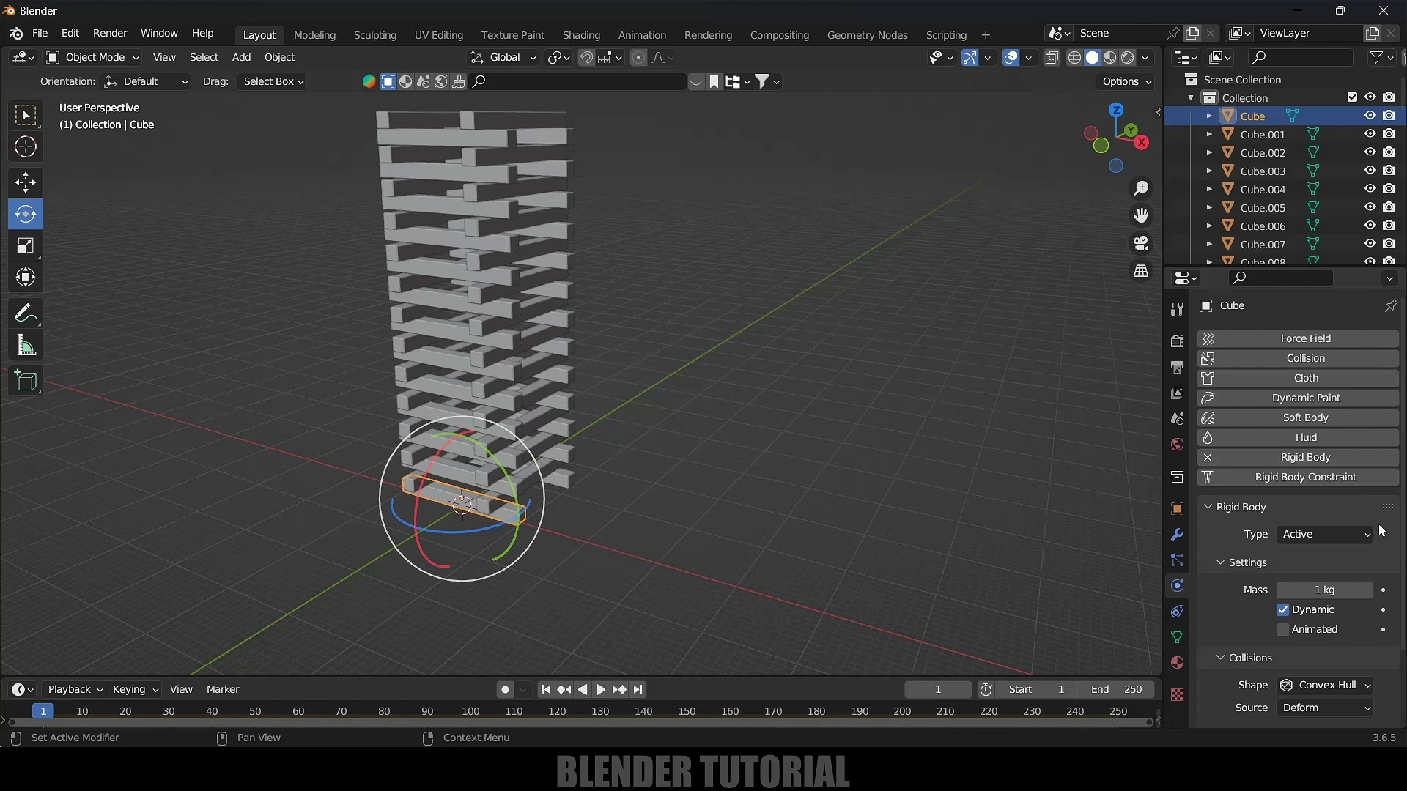
scroll(1247, 564, down, 3)
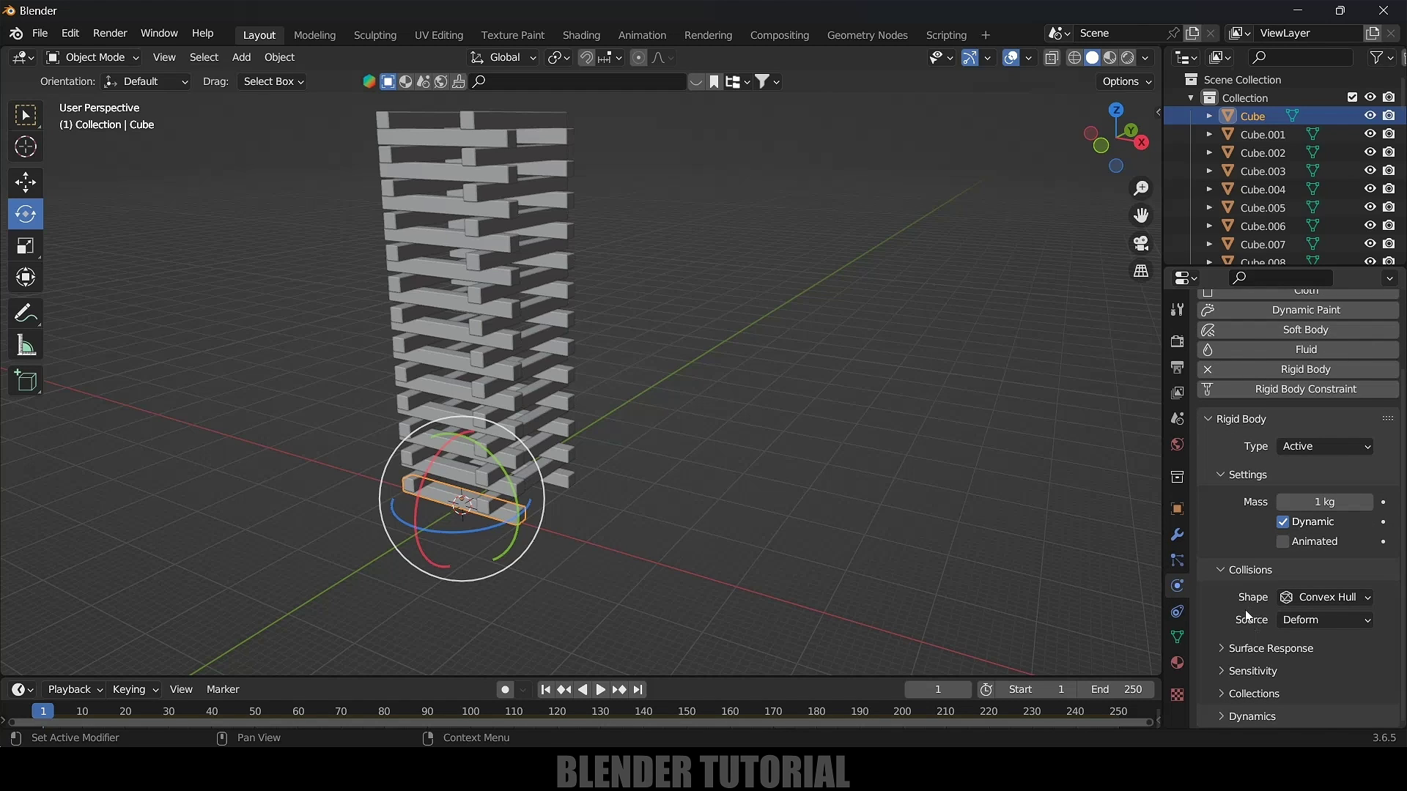
click(1316, 598)
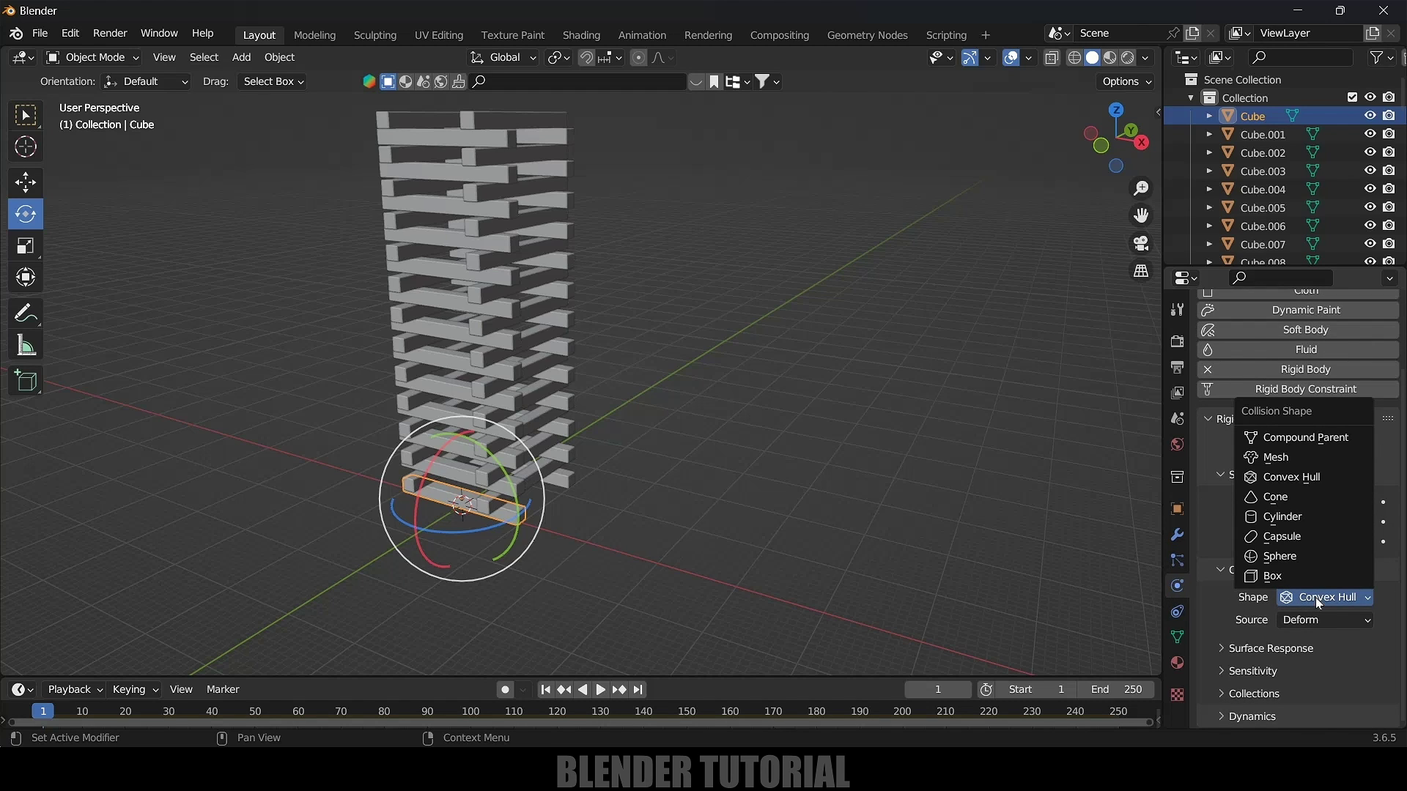
click(1276, 581)
Play the simulation to test, return to frame 1, and box-select the whole tower
key(space)
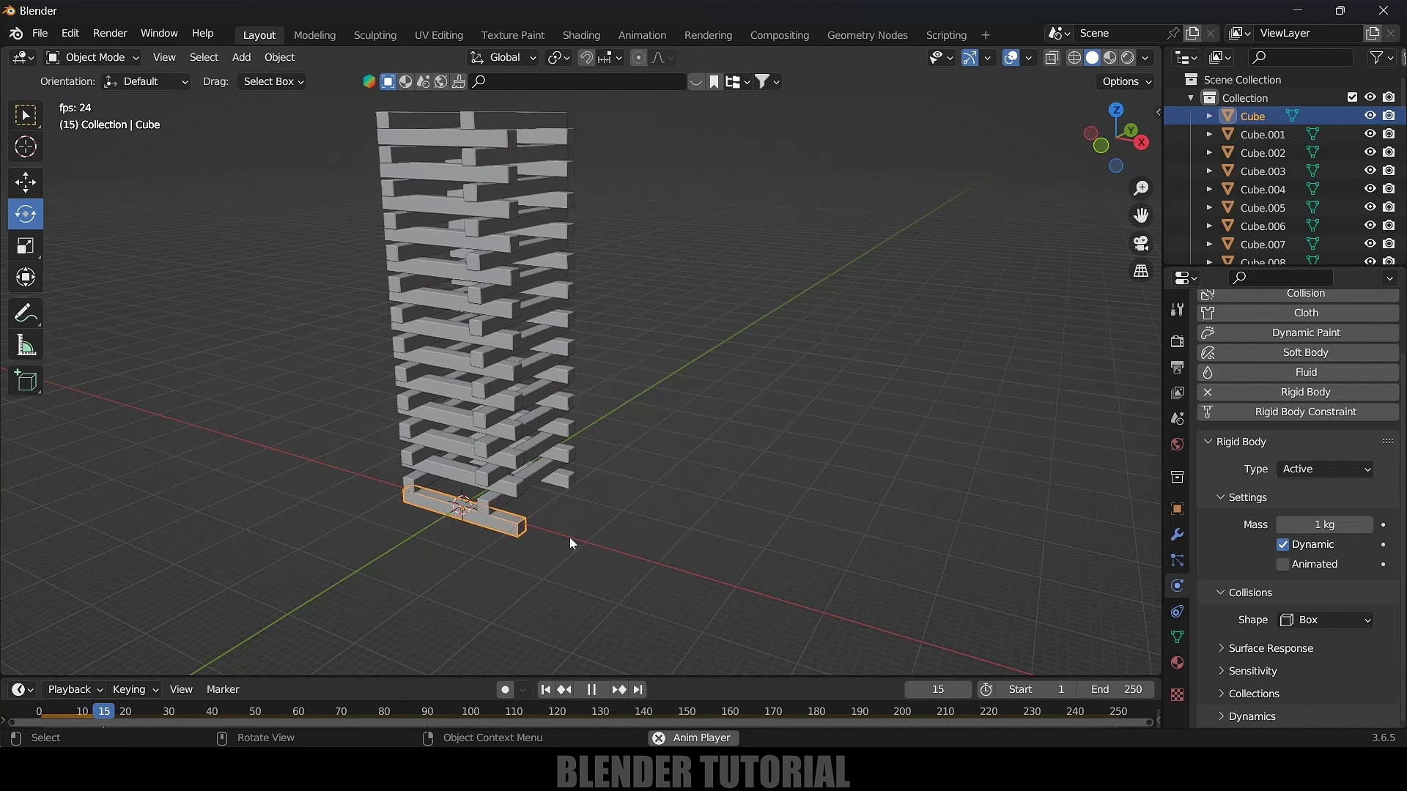
key(space)
click(544, 690)
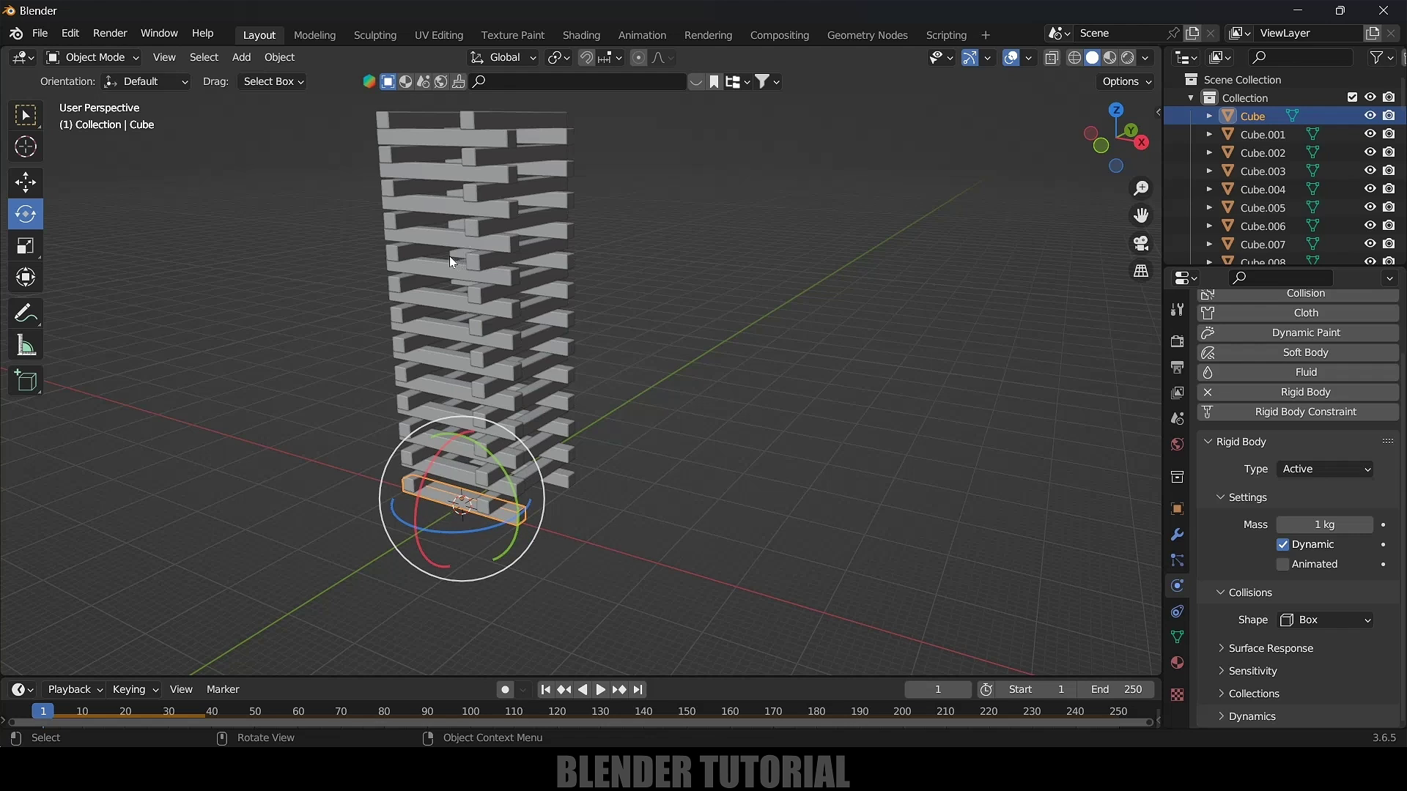
scroll(564, 410, down, 1)
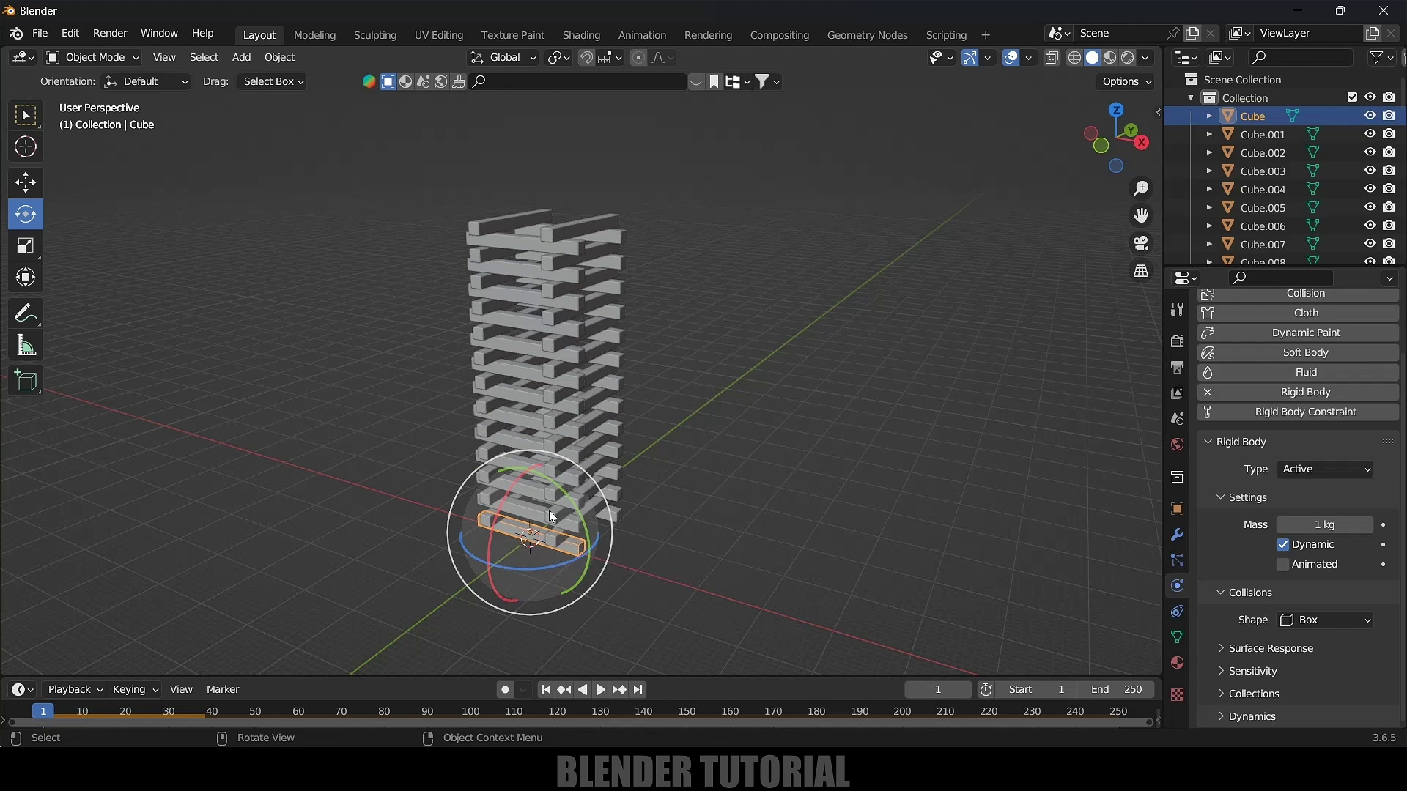
drag(327, 174, 826, 570)
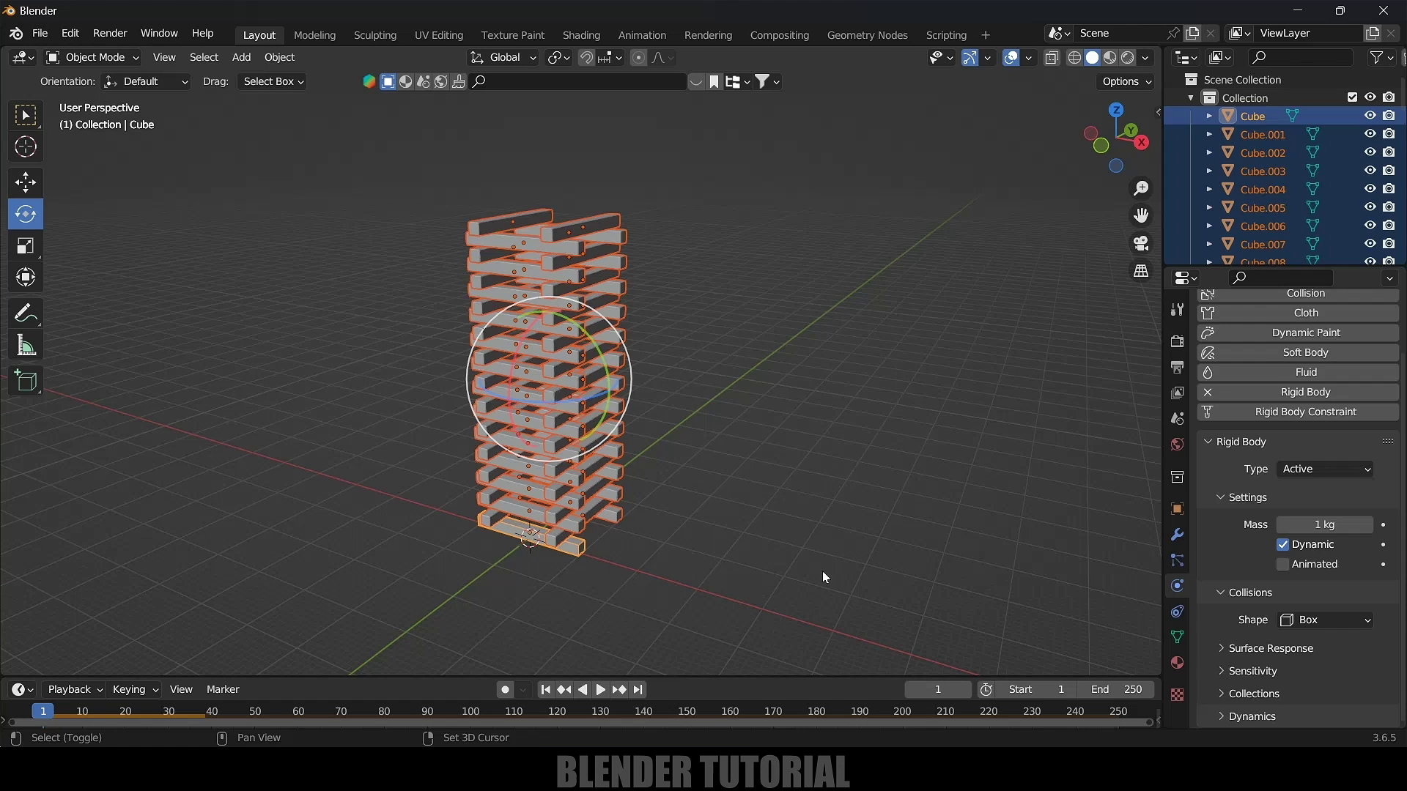
Copy the bottom block's rigid-body settings to all tower blocks via Copy from Active
click(279, 62)
mouse_move(359, 544)
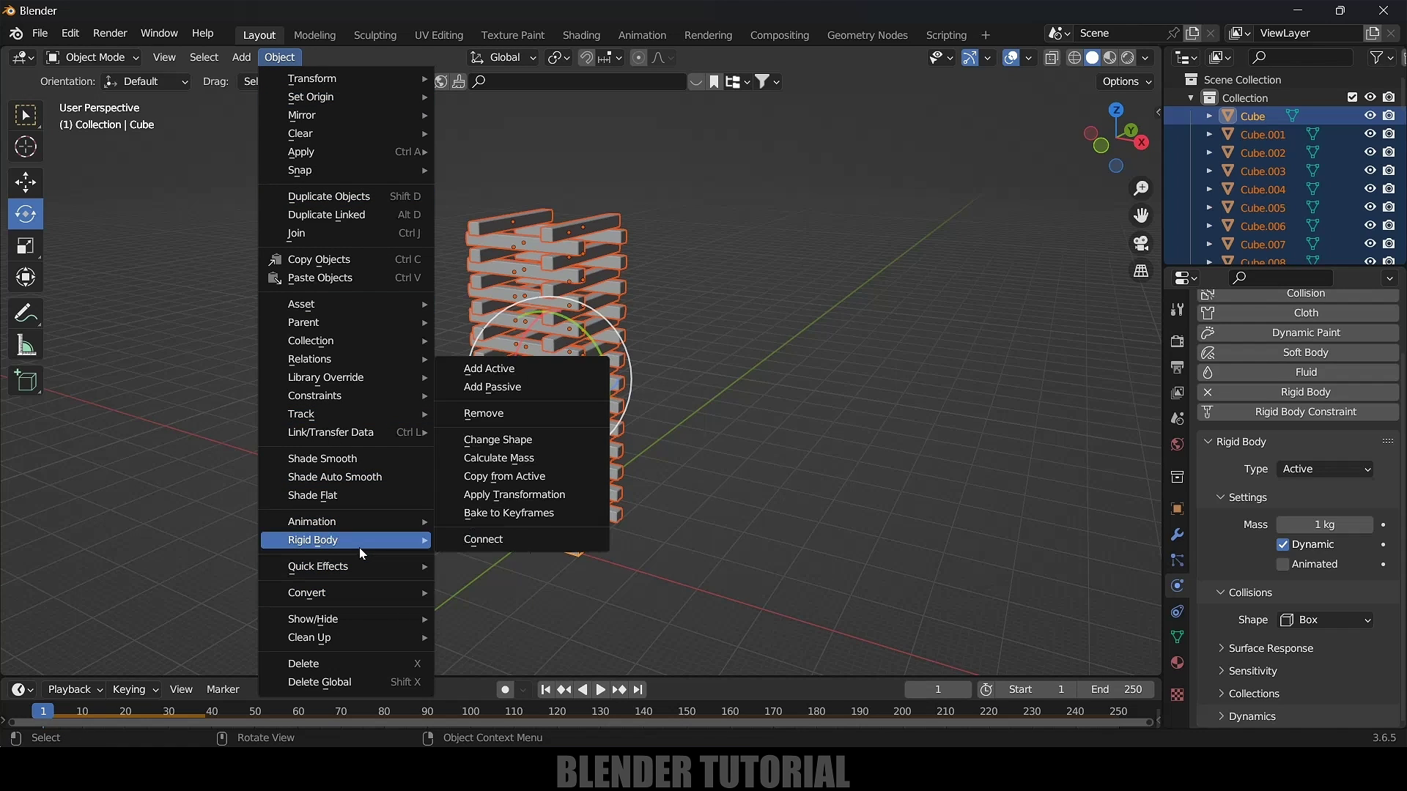
click(506, 477)
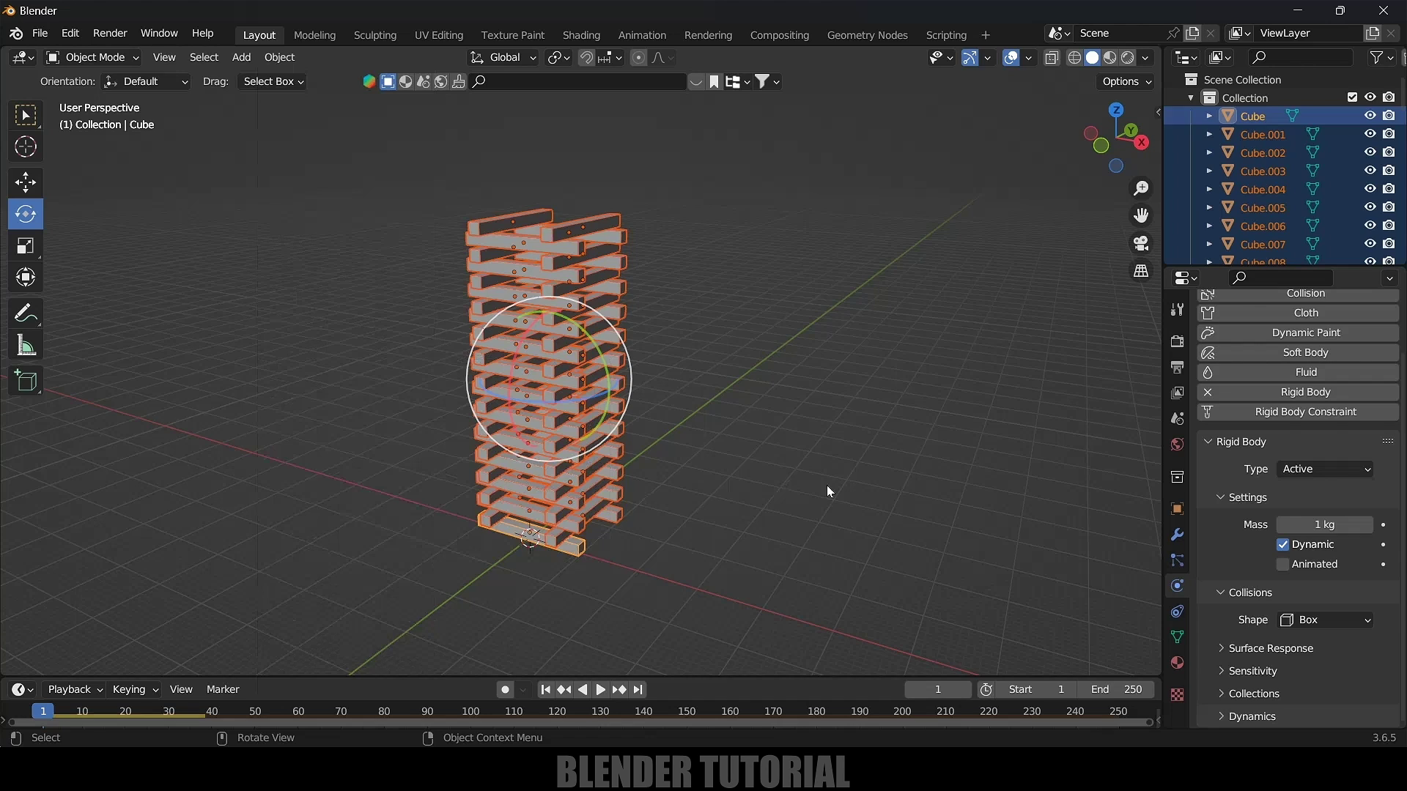
click(827, 485)
Play the simulation to test the tower, reset to frame 1, and reselect the bottom block
key(space)
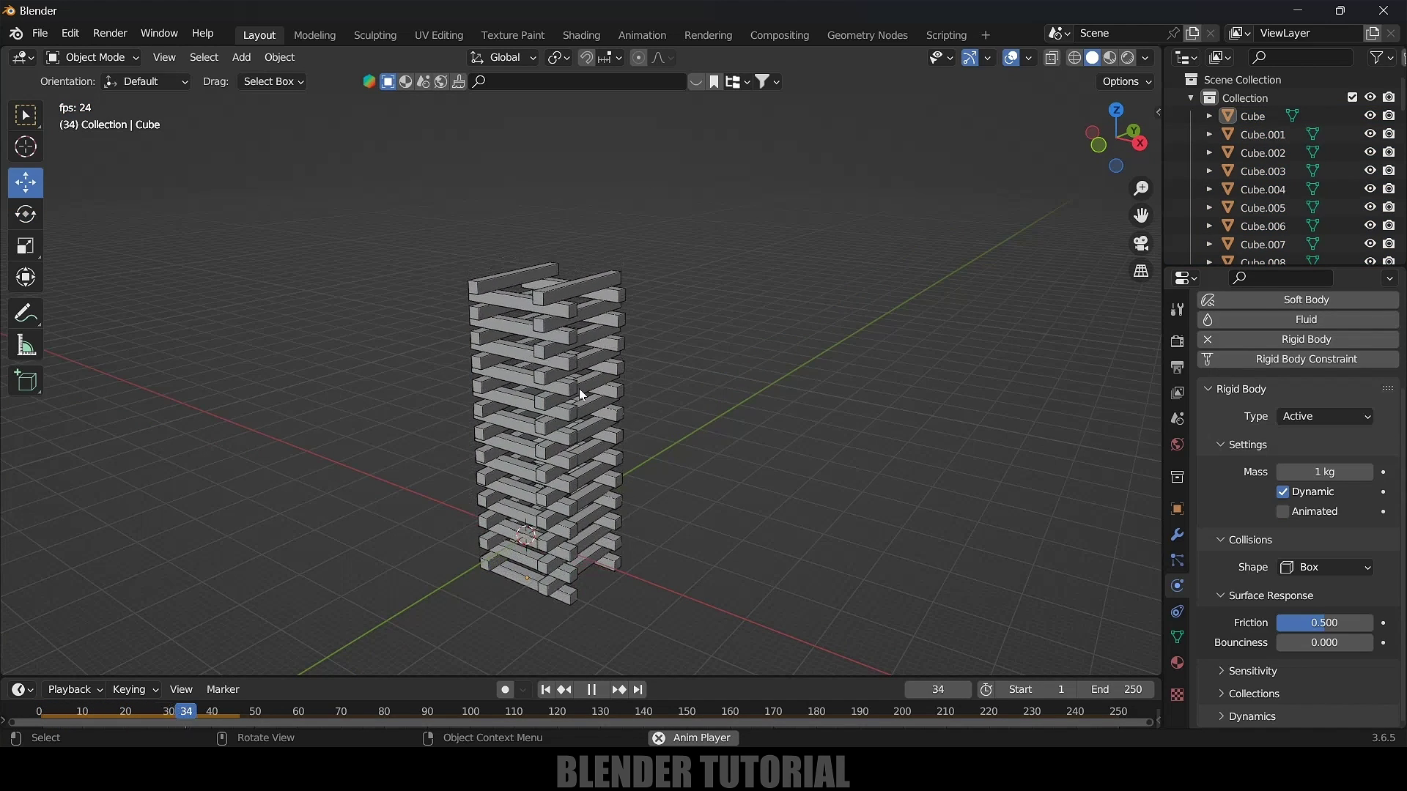
key(space)
click(544, 689)
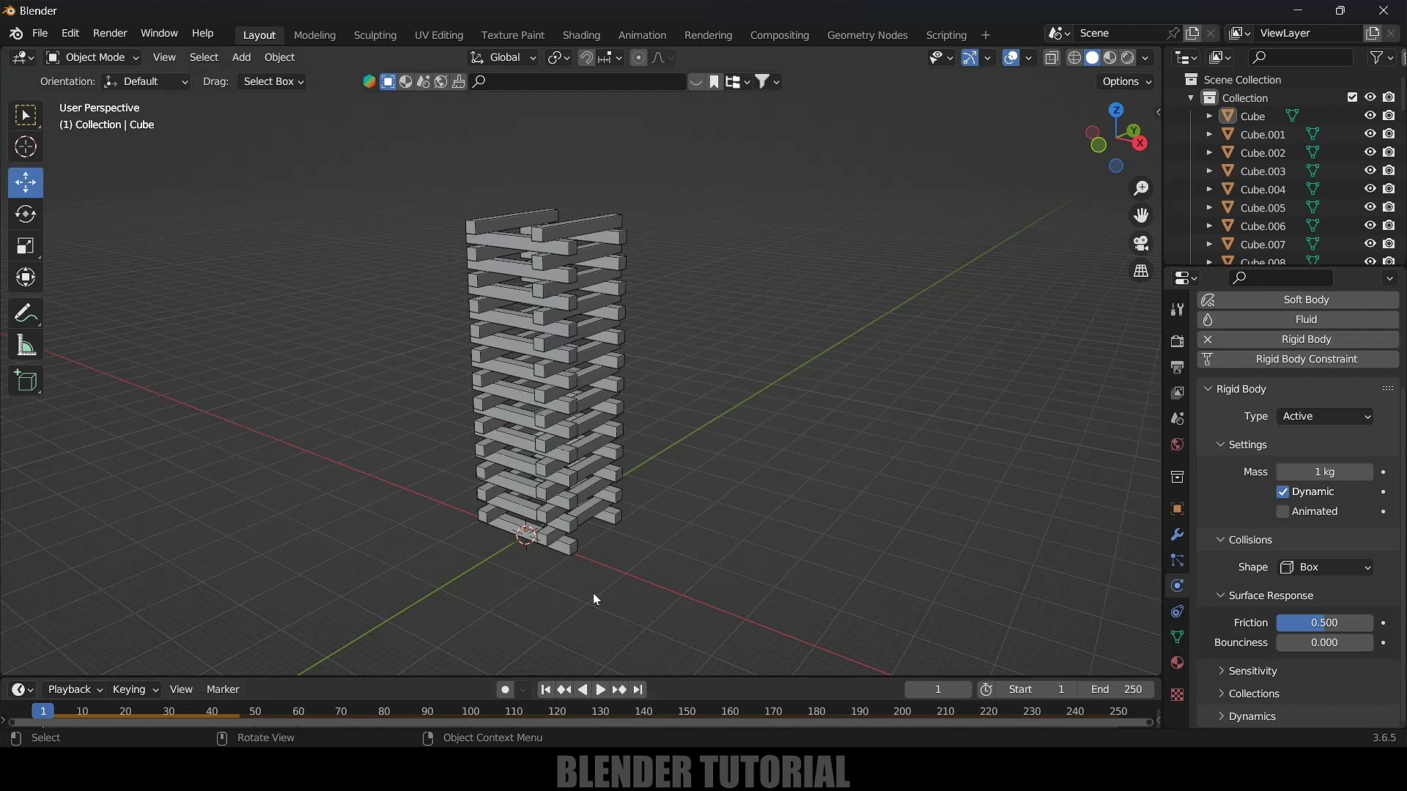
click(568, 552)
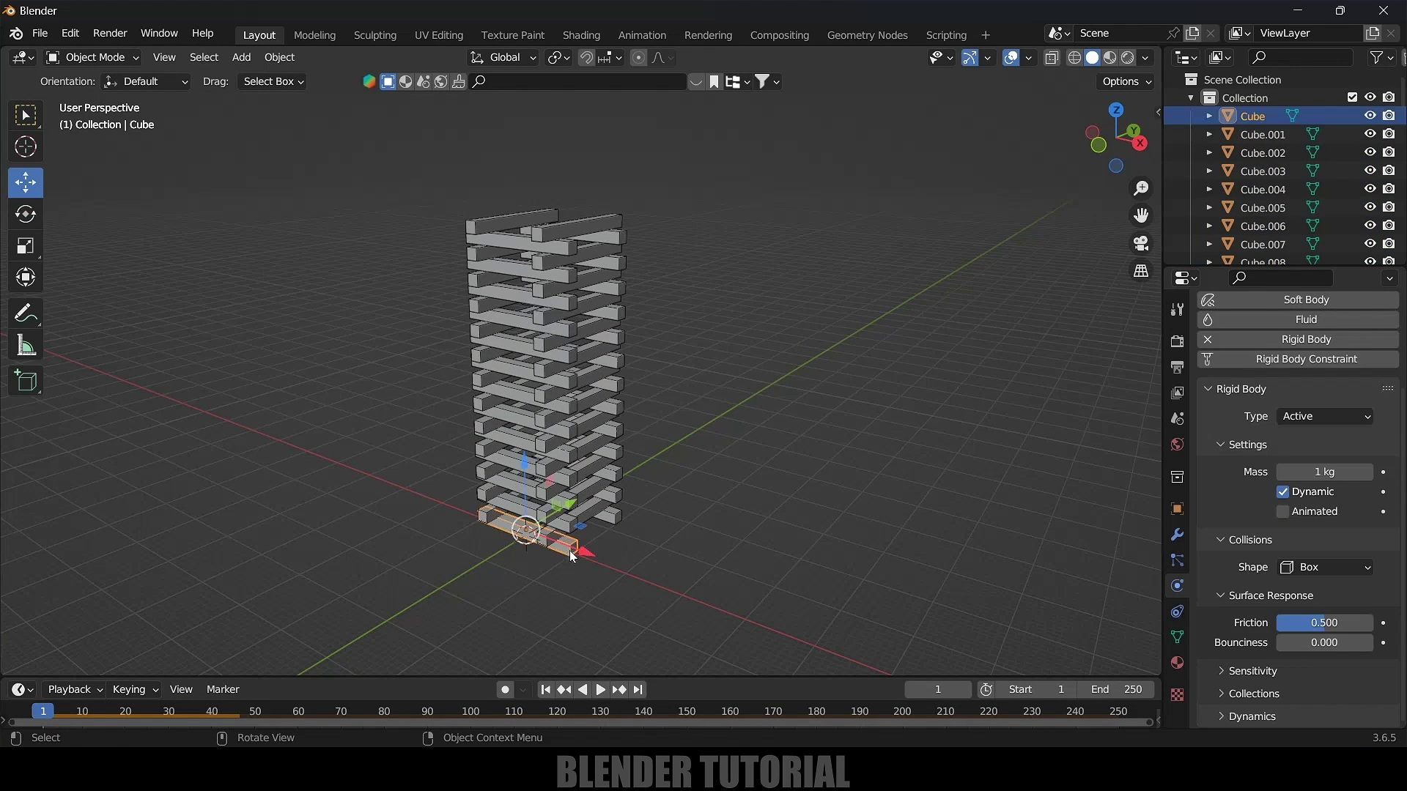
Enable Start Deactivated under the bottom block's Dynamics > Deactivation, then select the whole tower
click(1219, 717)
scroll(1219, 711, down, 3)
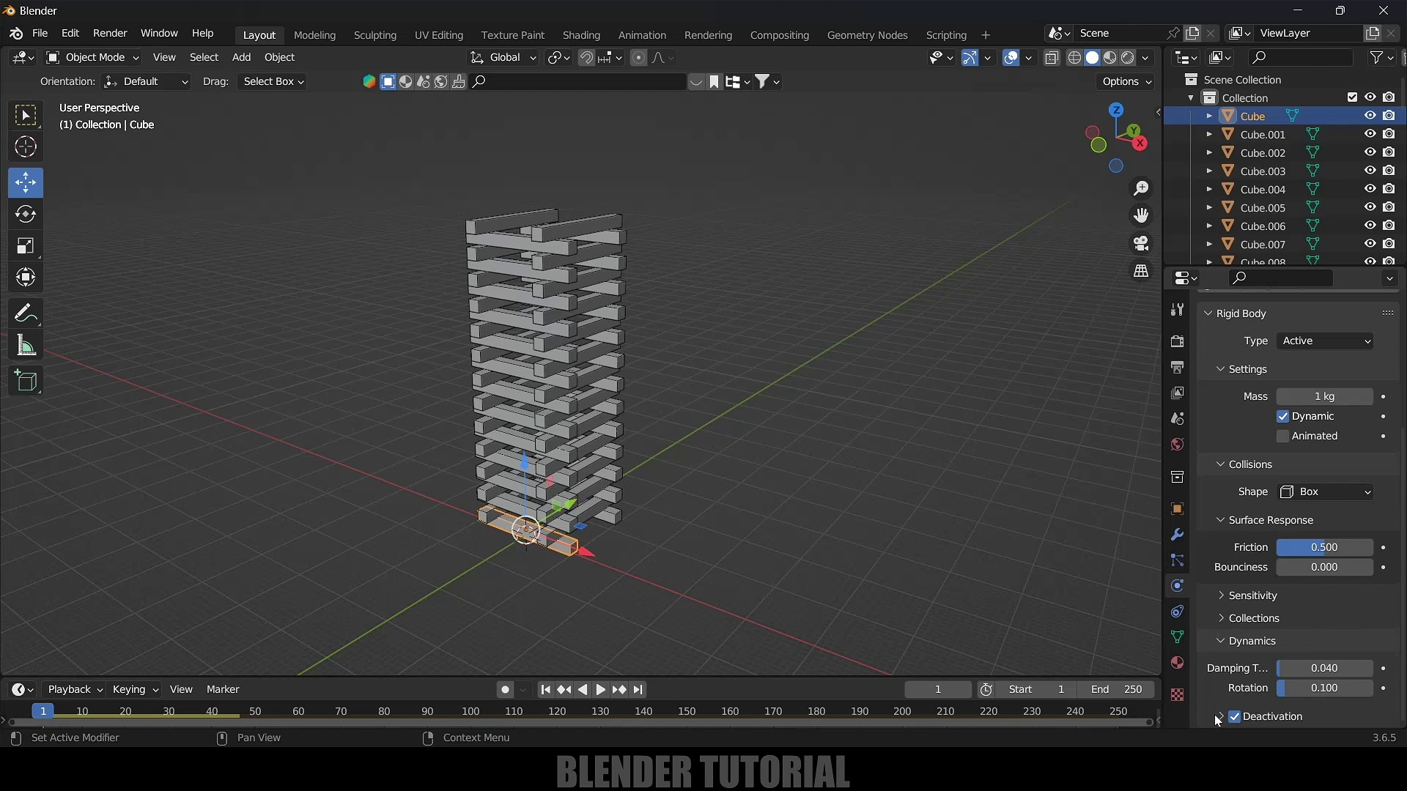
click(1221, 714)
scroll(1231, 703, down, 3)
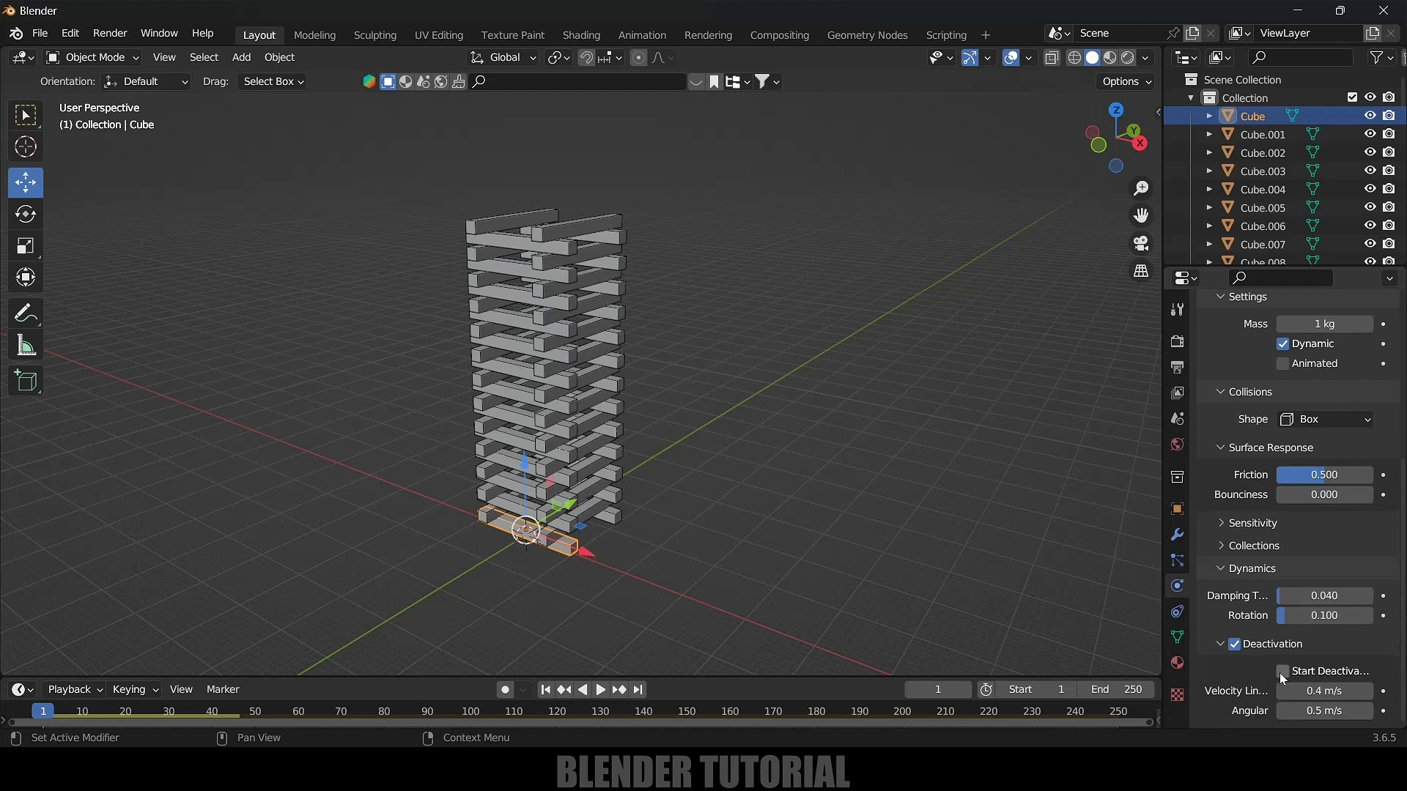
click(1281, 672)
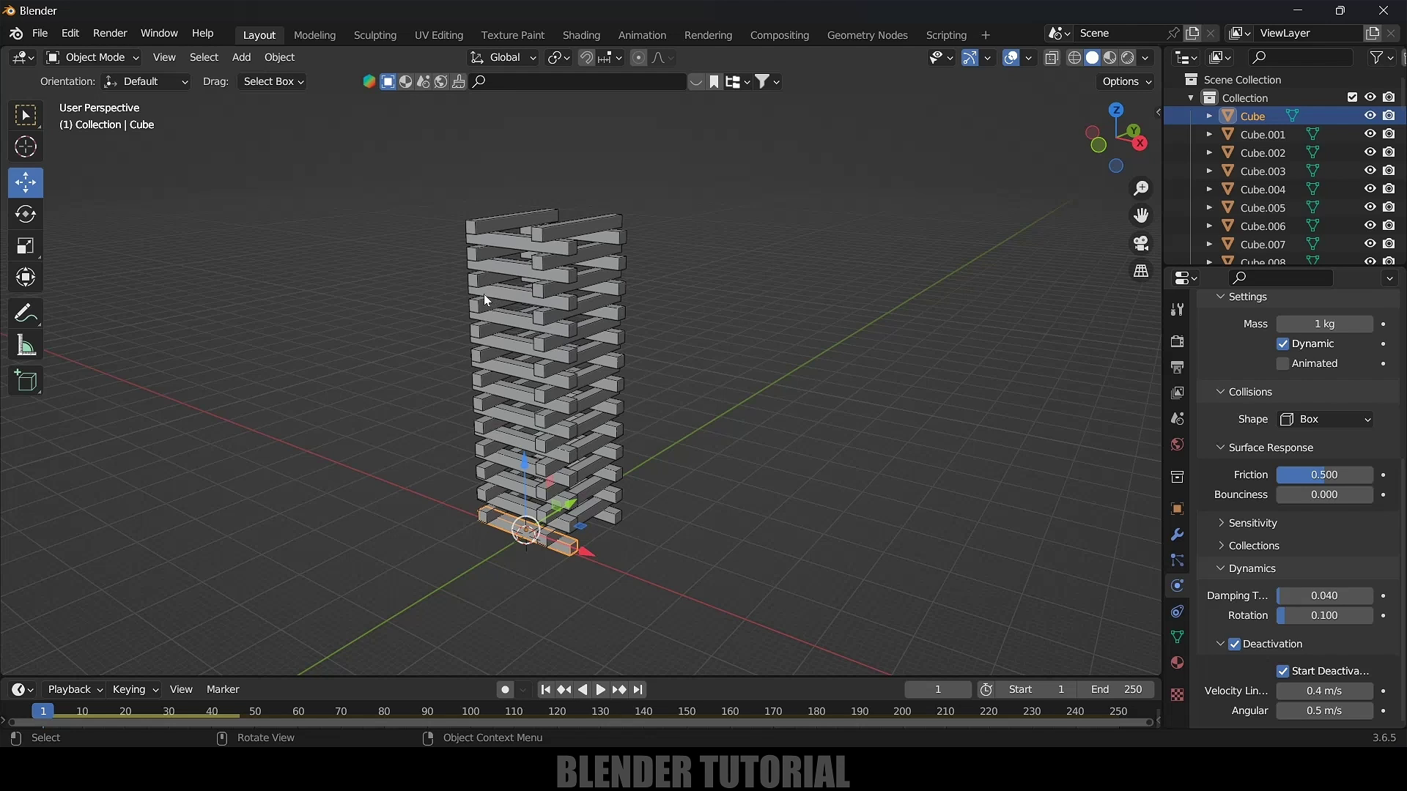
shift+drag(305, 167, 802, 596)
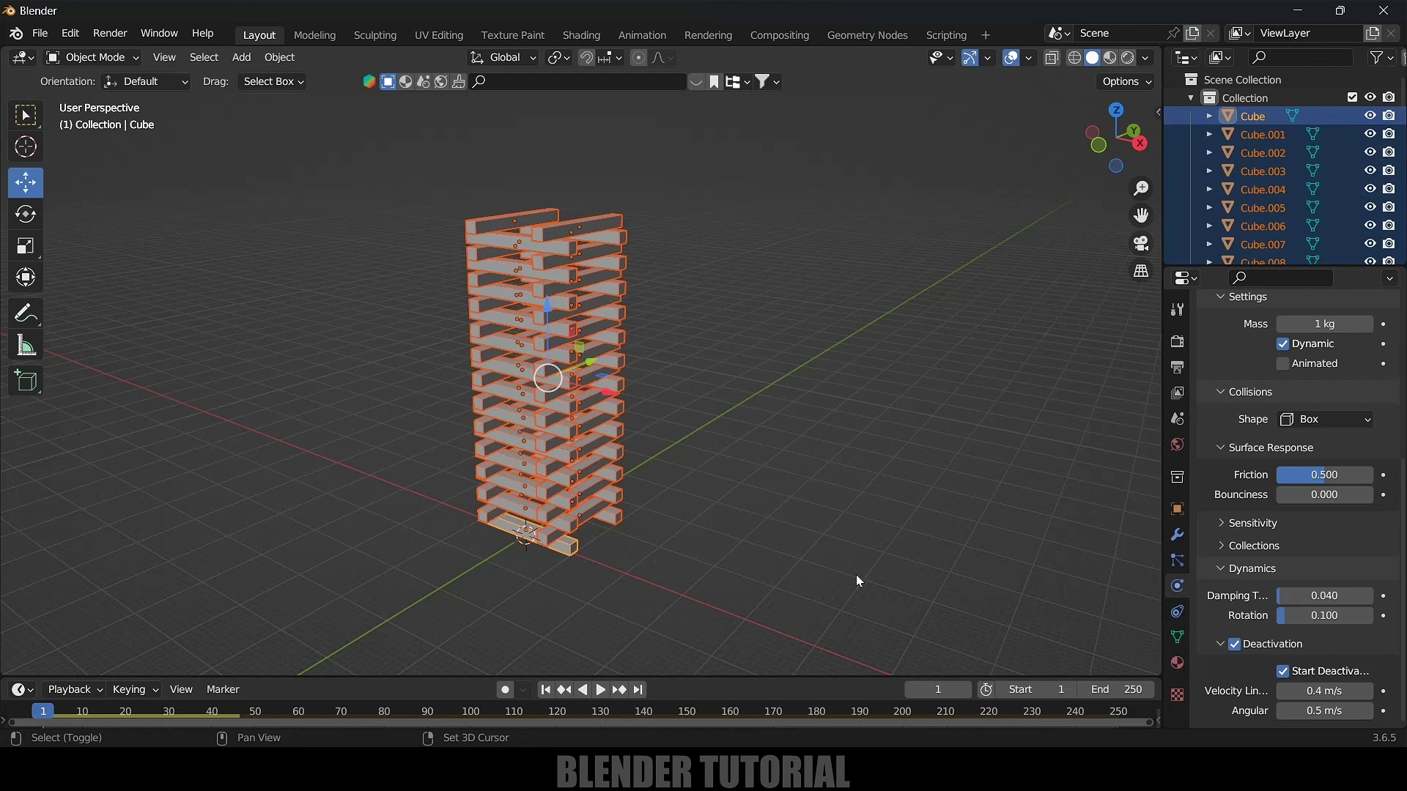
Copy the start-deactivated rigid-body settings to all blocks and play to confirm the tower stands
click(282, 57)
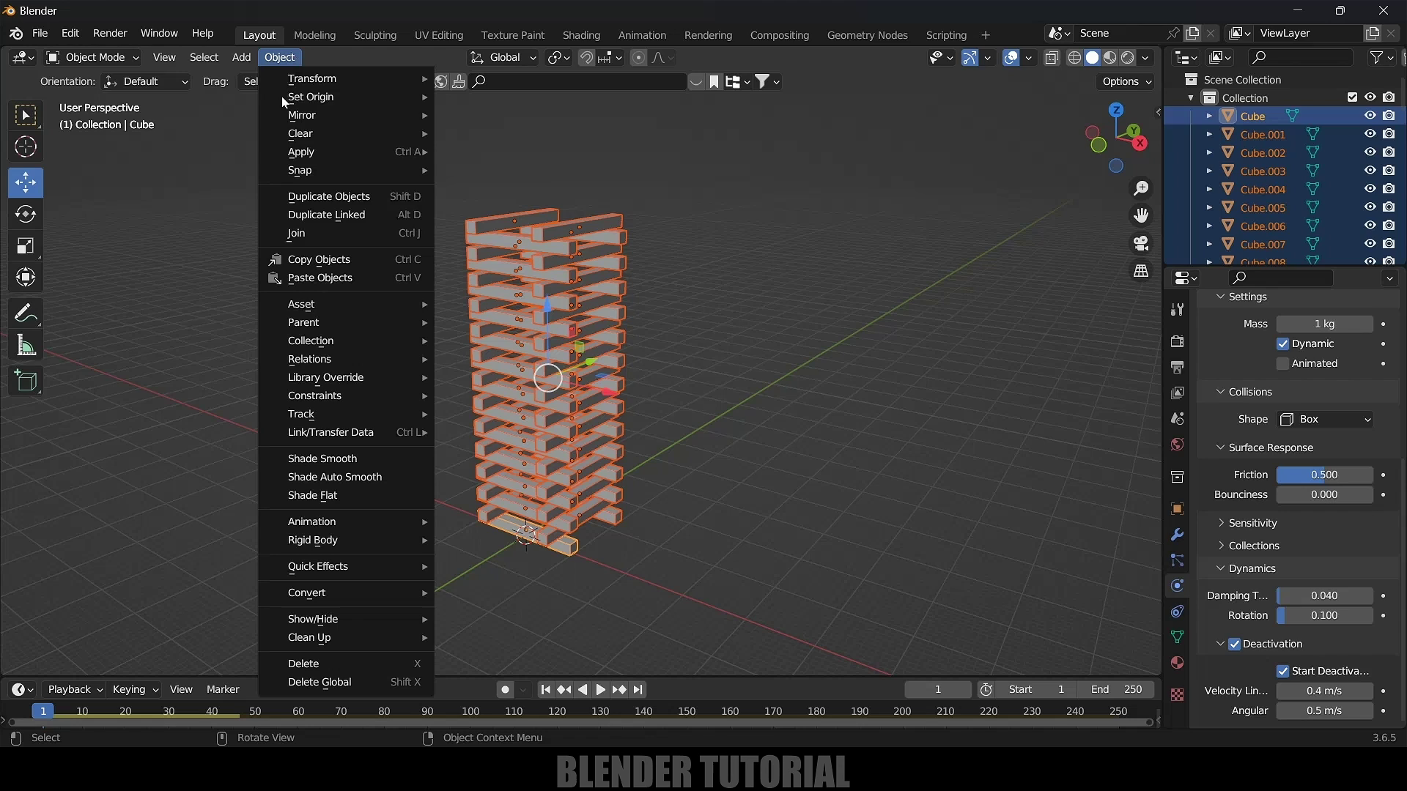
mouse_move(363, 544)
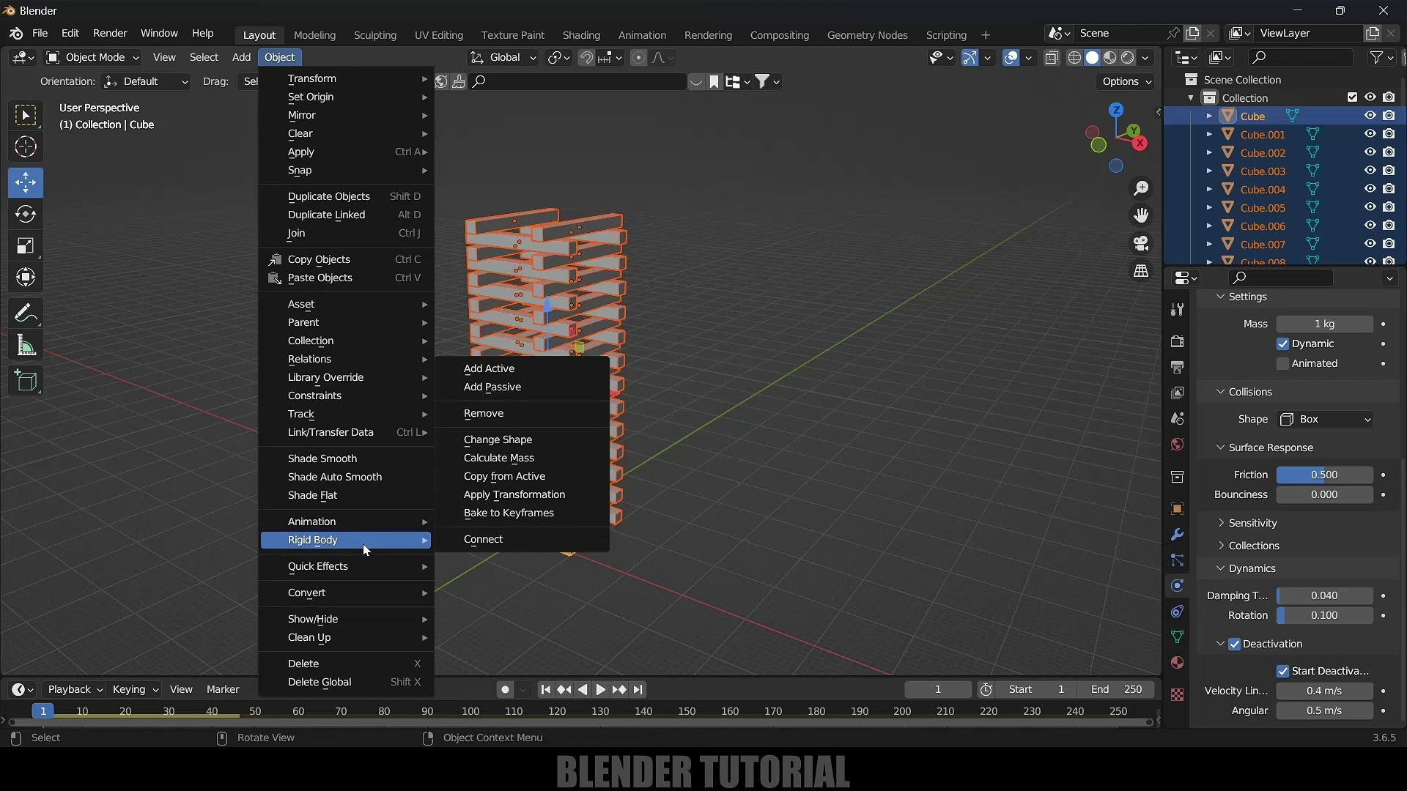
click(490, 489)
click(873, 317)
key(space)
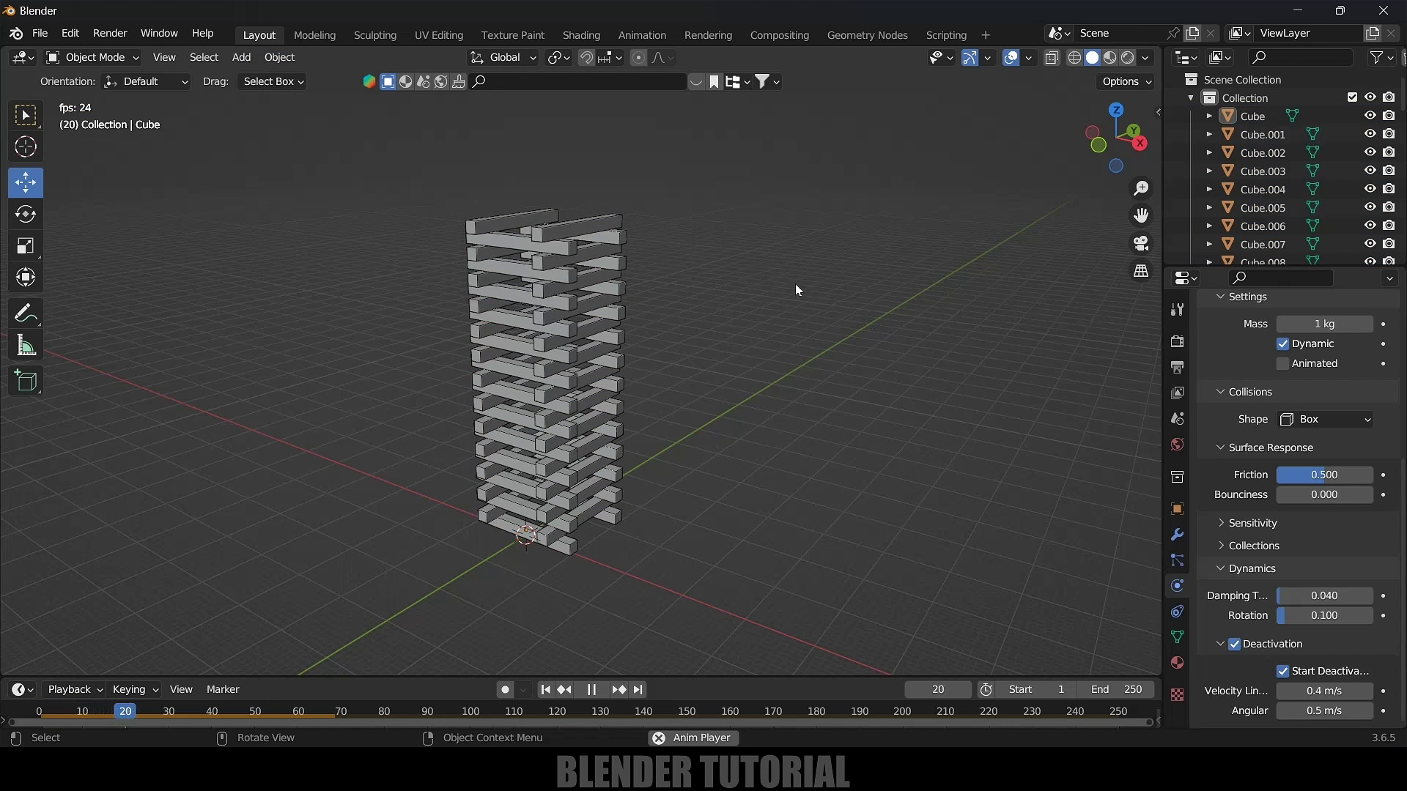
key(space)
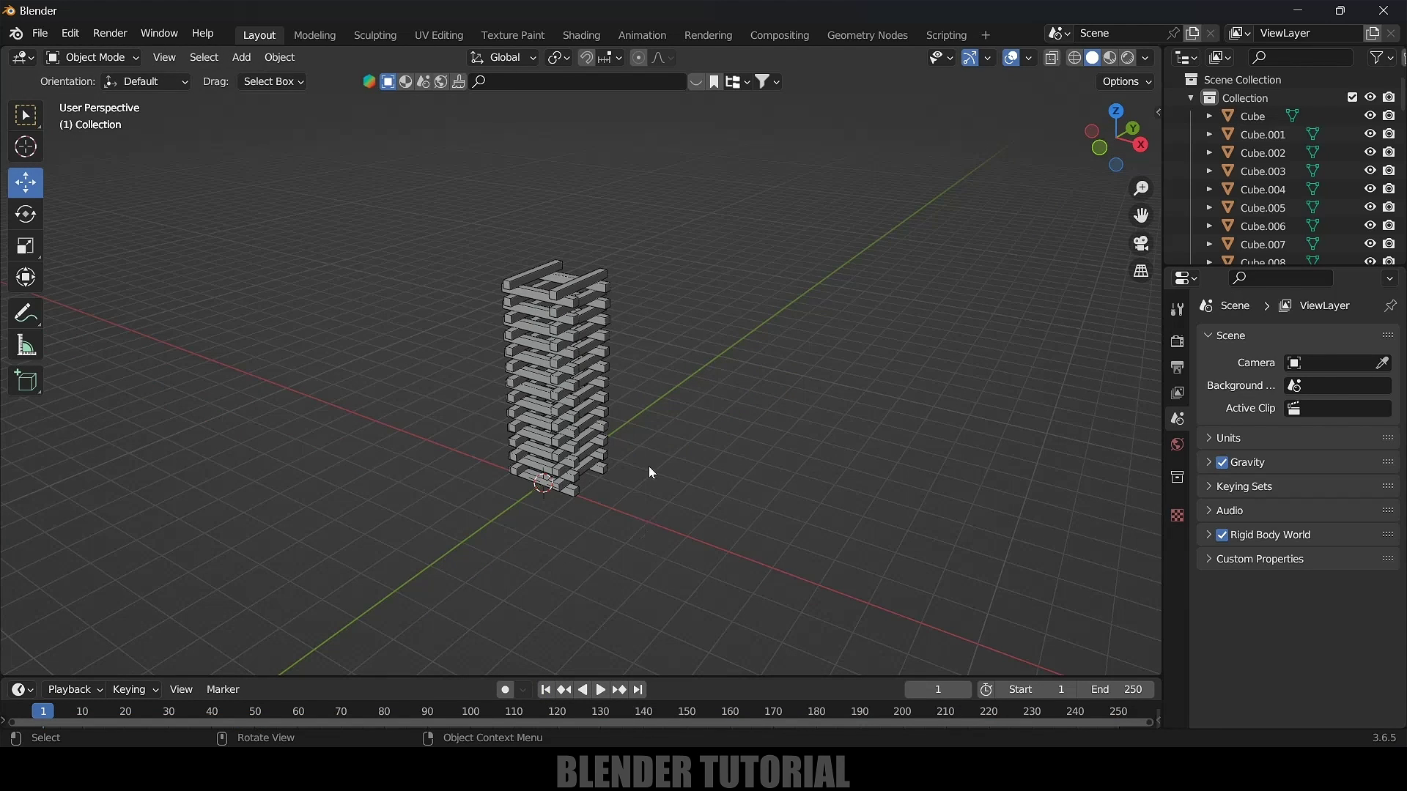
Add a plane and scale it up into a large ground under the tower
click(243, 64)
mouse_move(253, 79)
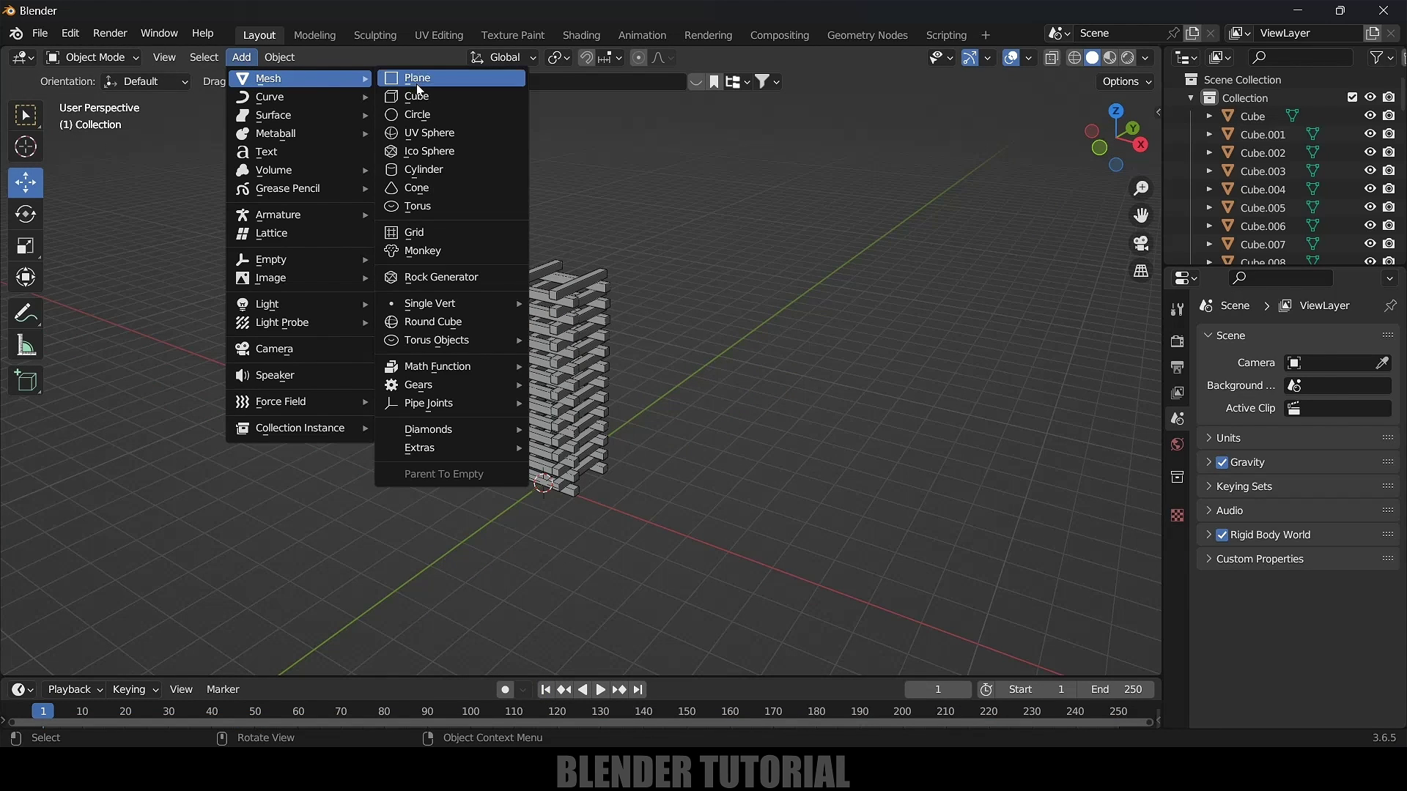
click(416, 83)
key(s)
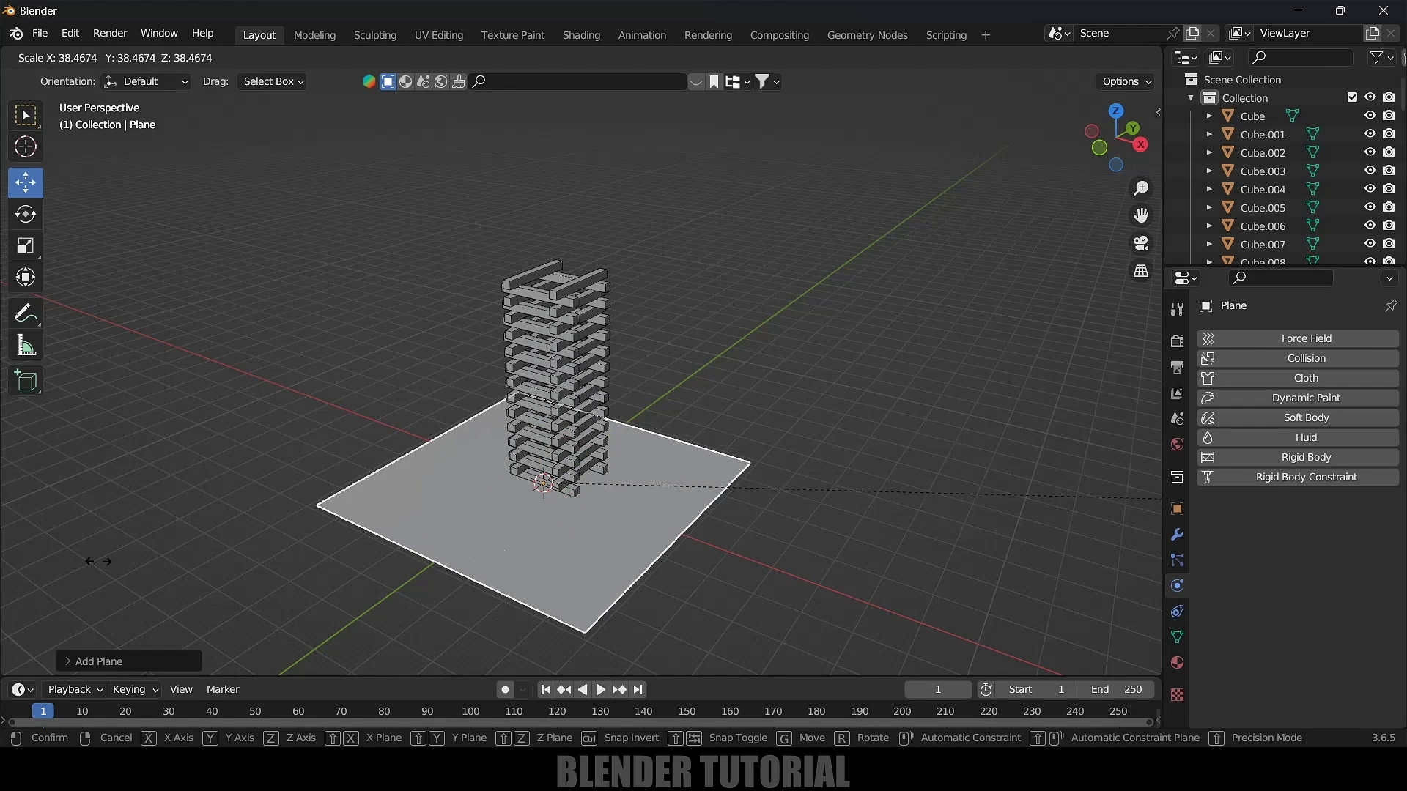
click(779, 606)
middle_drag(709, 546, 806, 414)
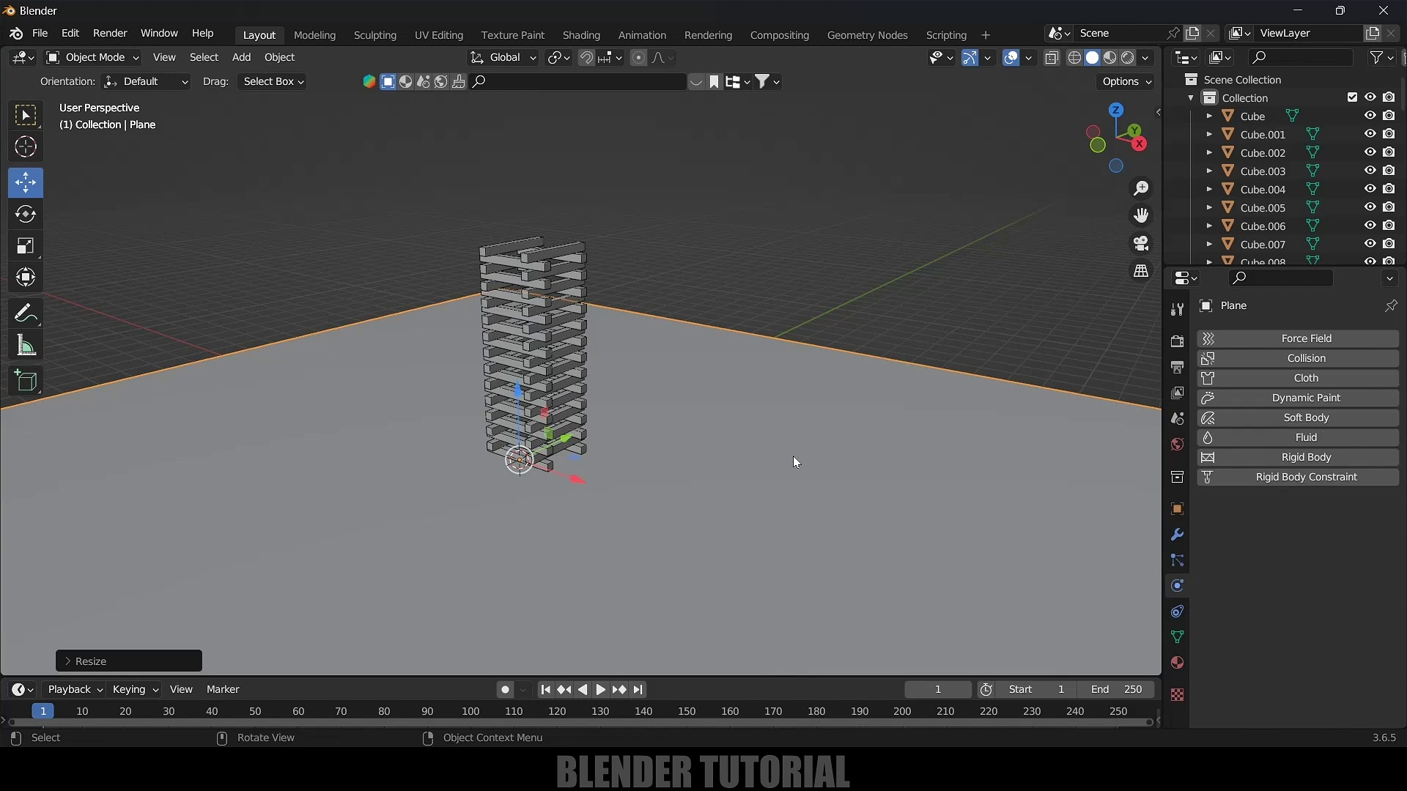
Make the ground plane a passive rigid body with friction 1.000
click(847, 303)
click(799, 415)
click(1266, 461)
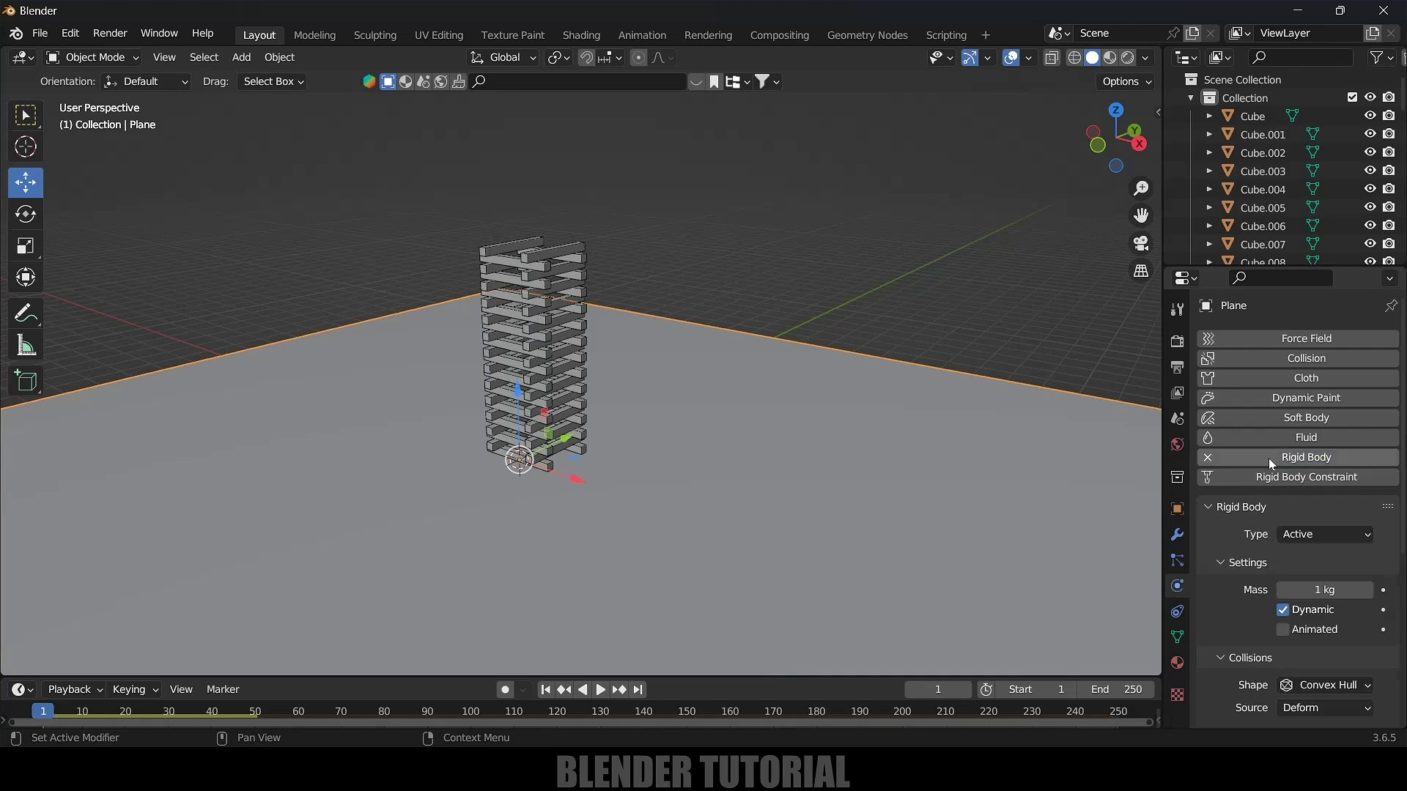
click(1322, 534)
click(1308, 574)
scroll(1244, 608, down, 3)
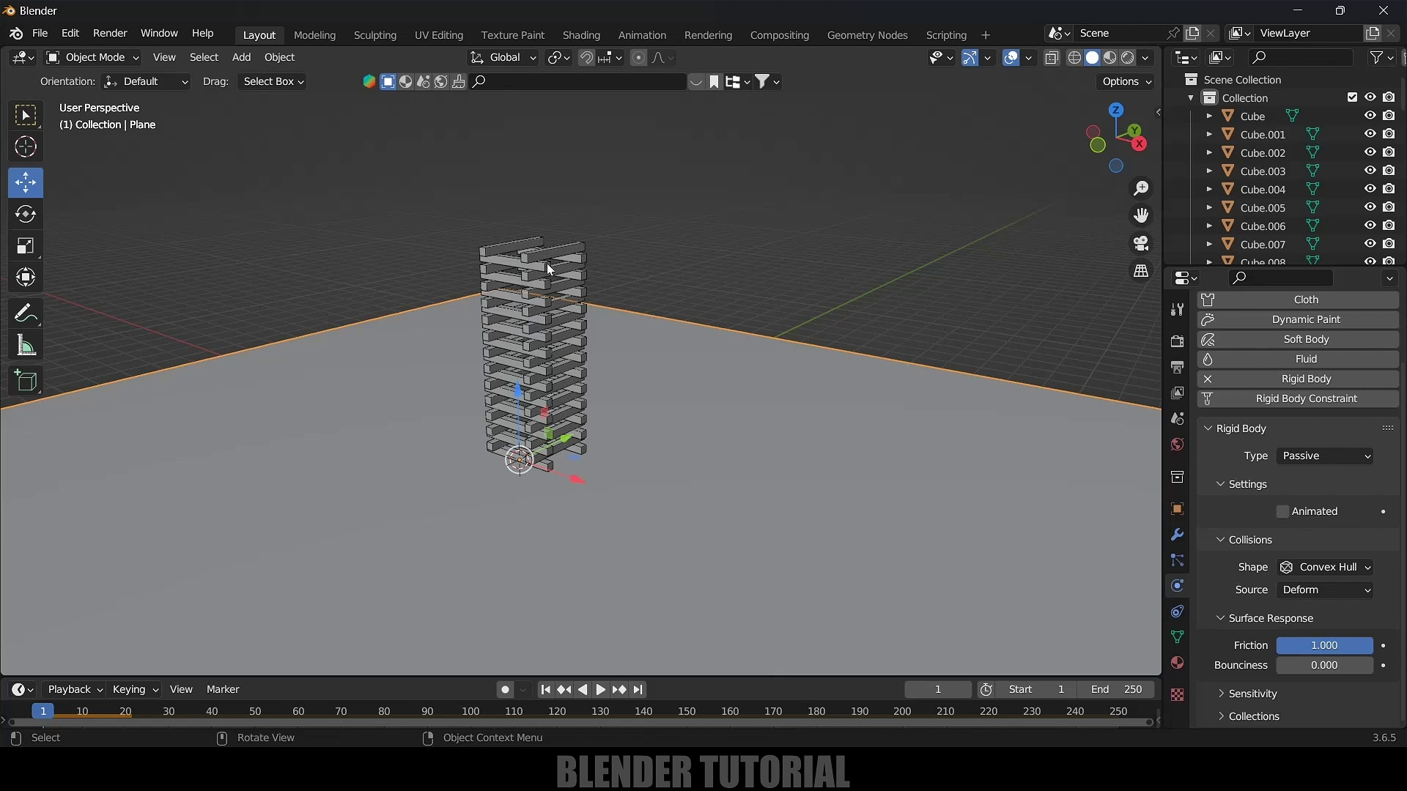
click(239, 57)
Add a UV sphere, enlarge it, and raise it to the tower top
mouse_move(262, 82)
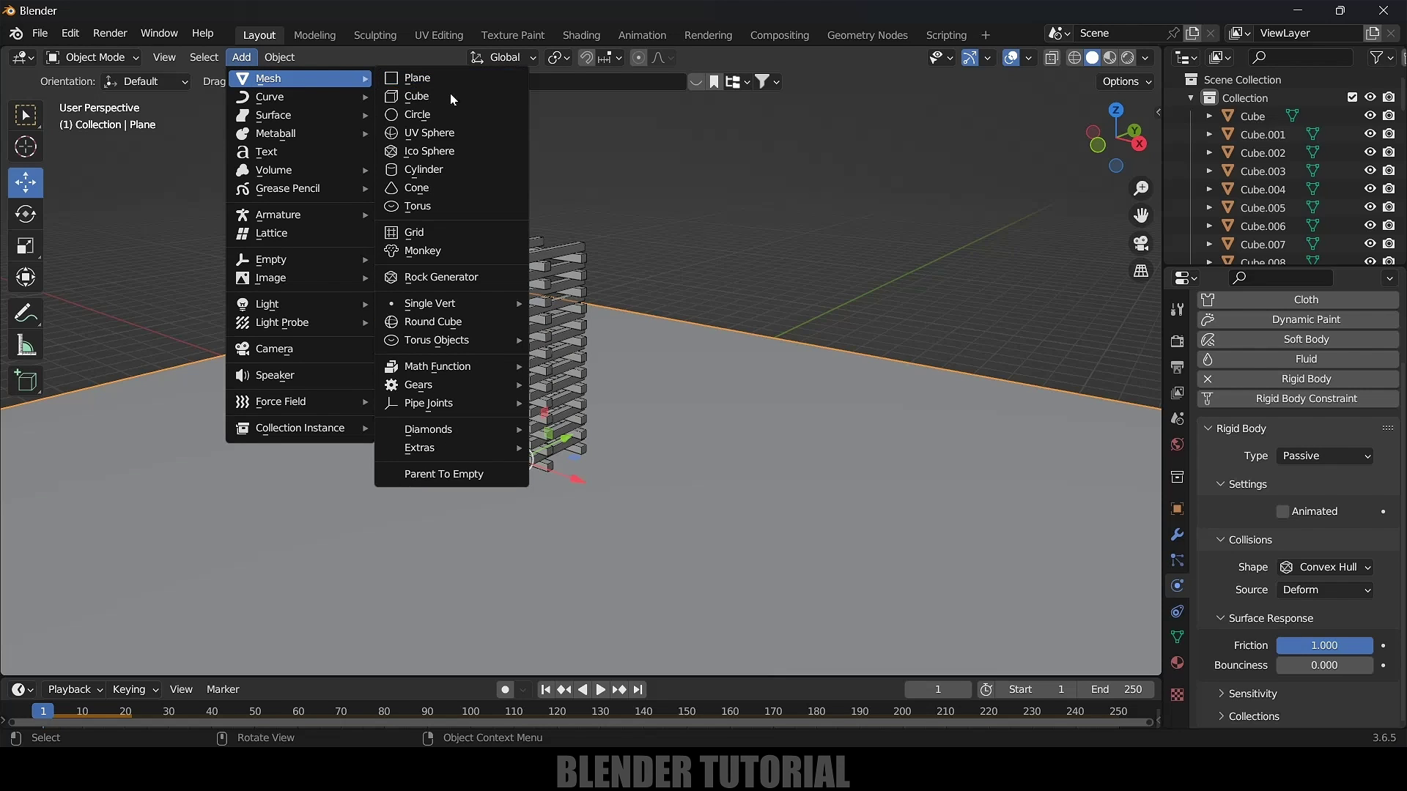
click(437, 139)
key(s)
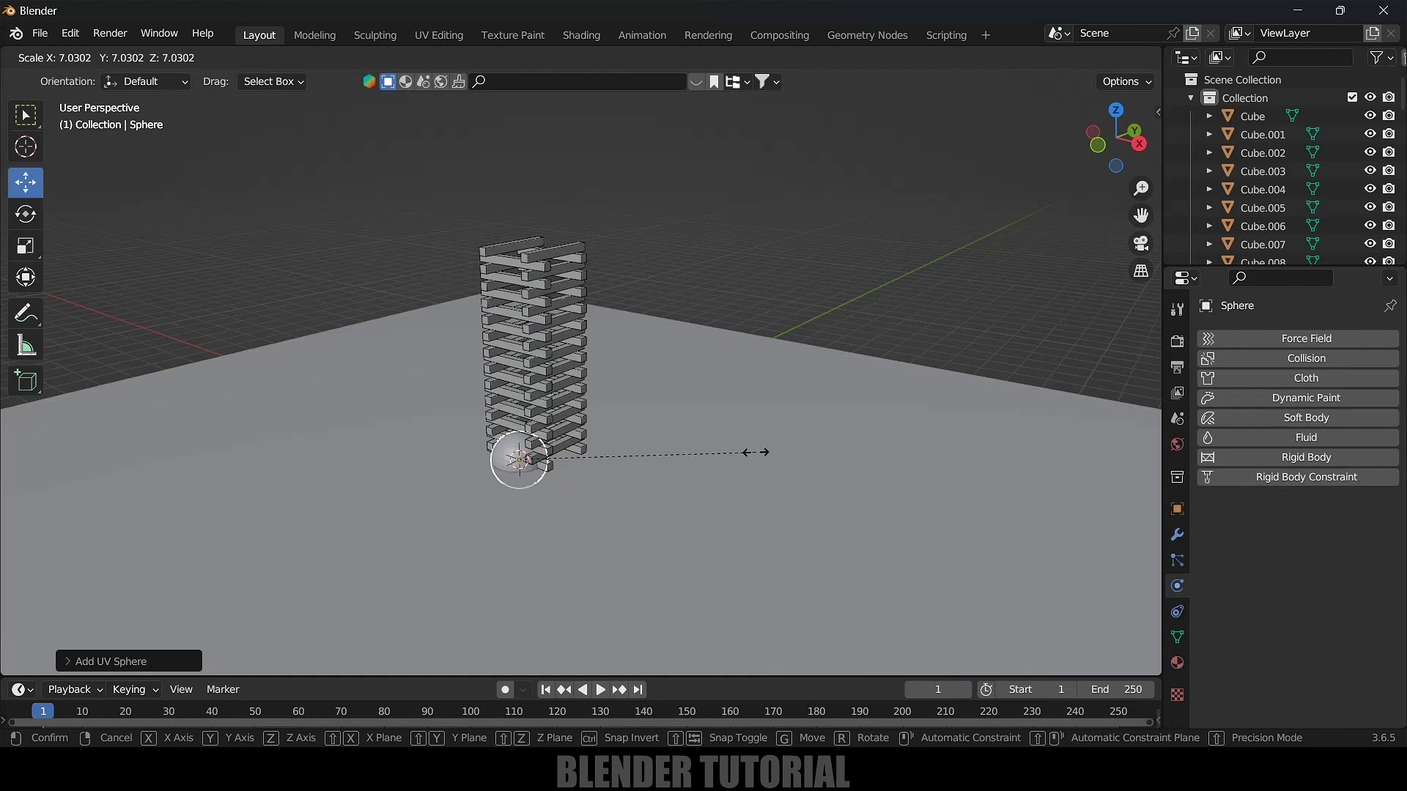
click(755, 452)
key(g)
key(z)
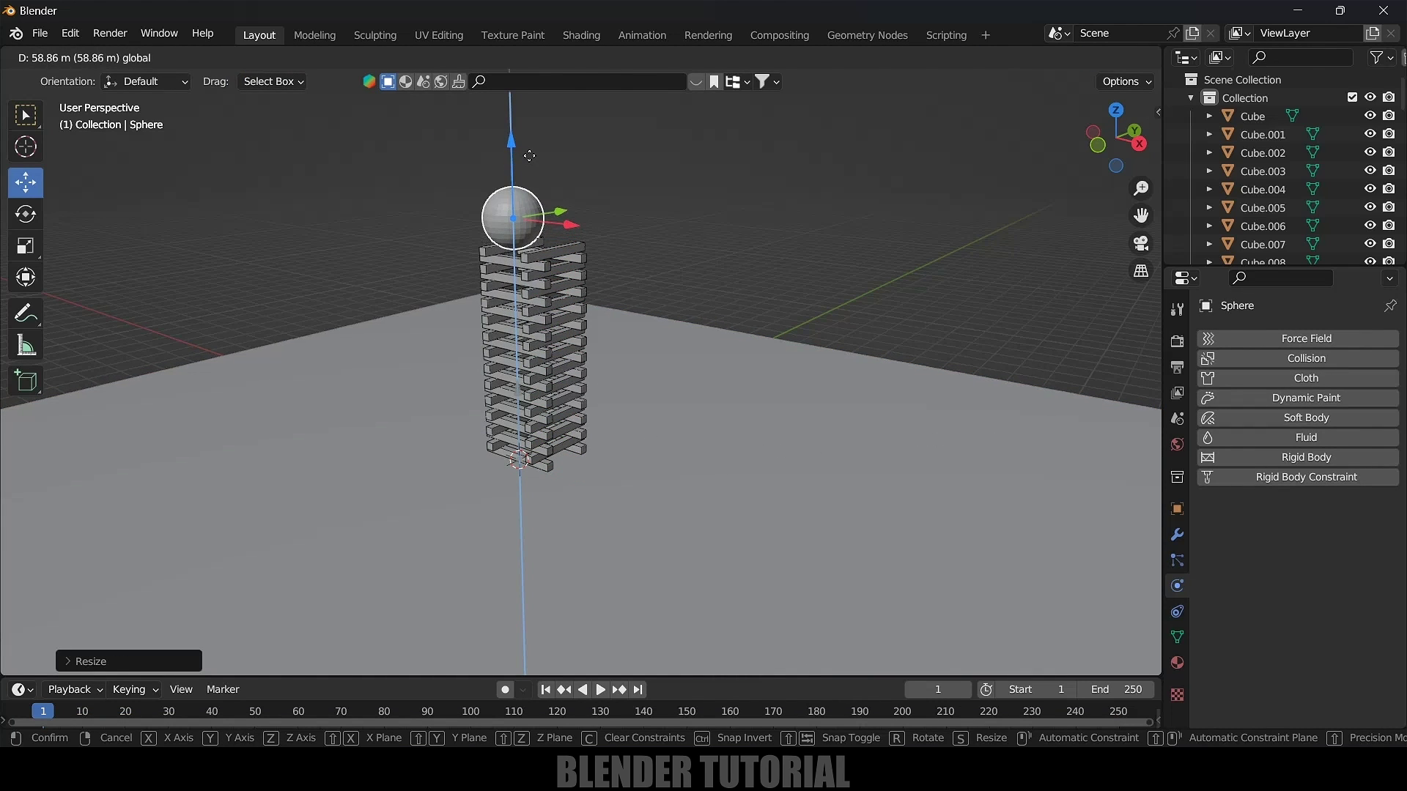
click(530, 156)
Centre the sphere over the tower in top view and lift it well above
key(KP_7)
scroll(538, 381, up, 2)
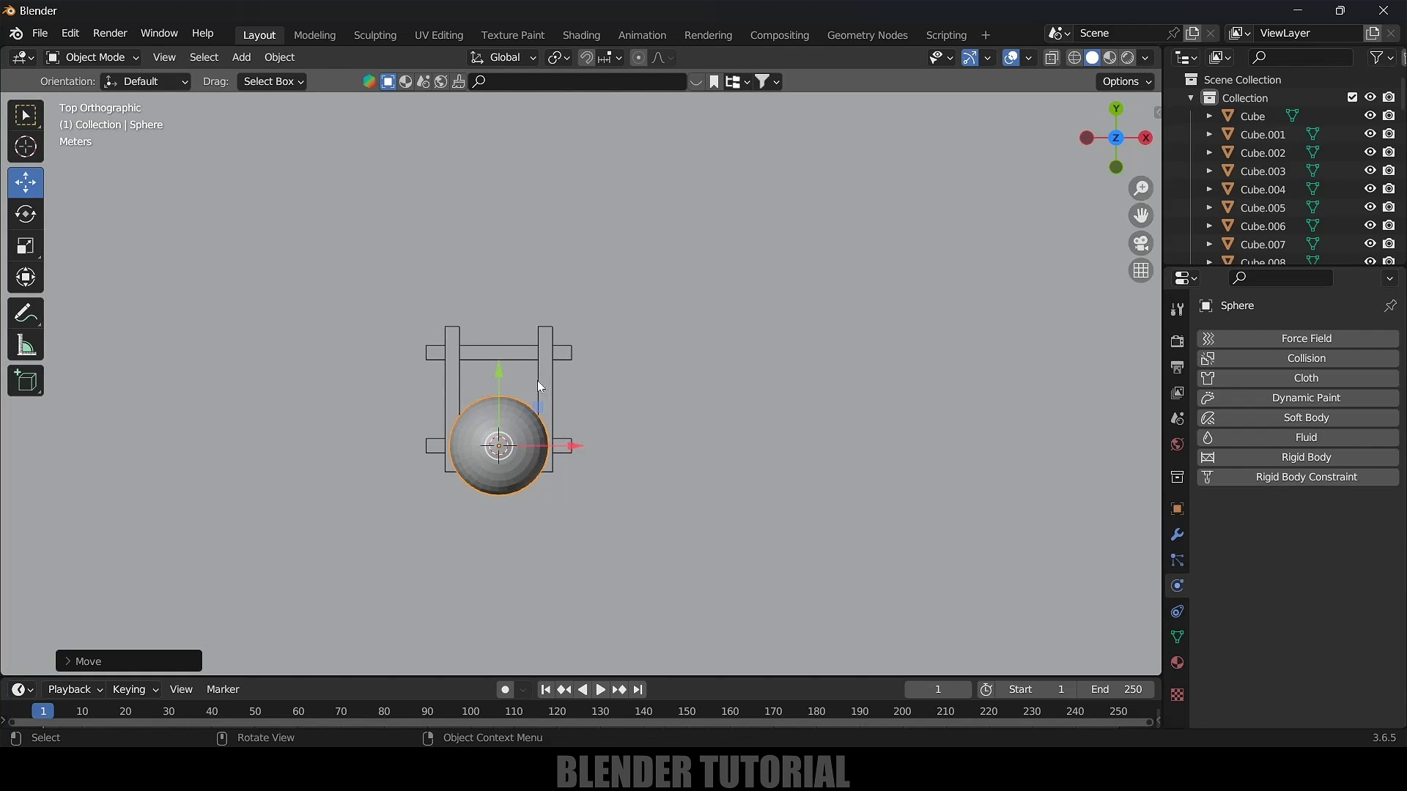
drag(503, 382, 504, 332)
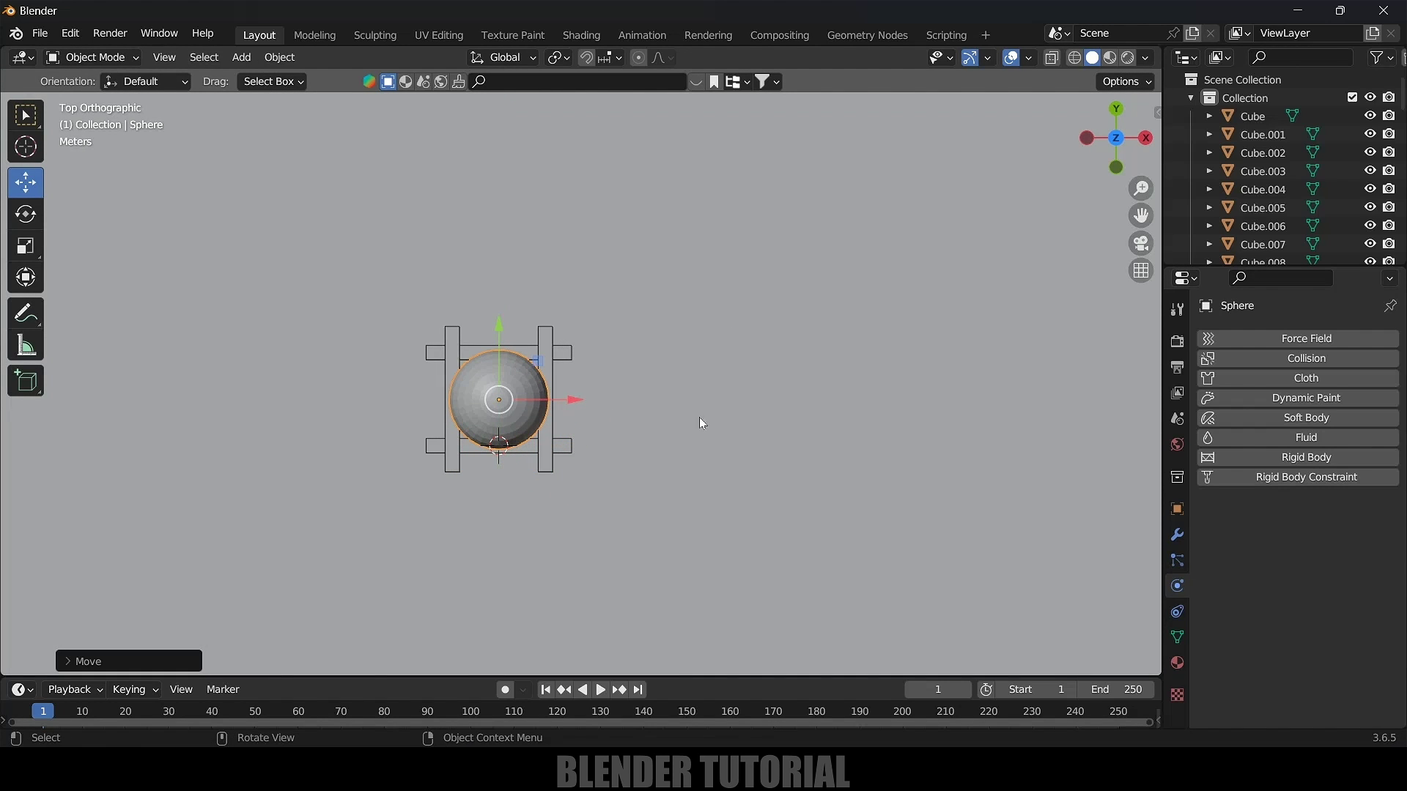
middle_drag(699, 416, 689, 305)
scroll(638, 344, down, 5)
key(g)
key(z)
click(681, 322)
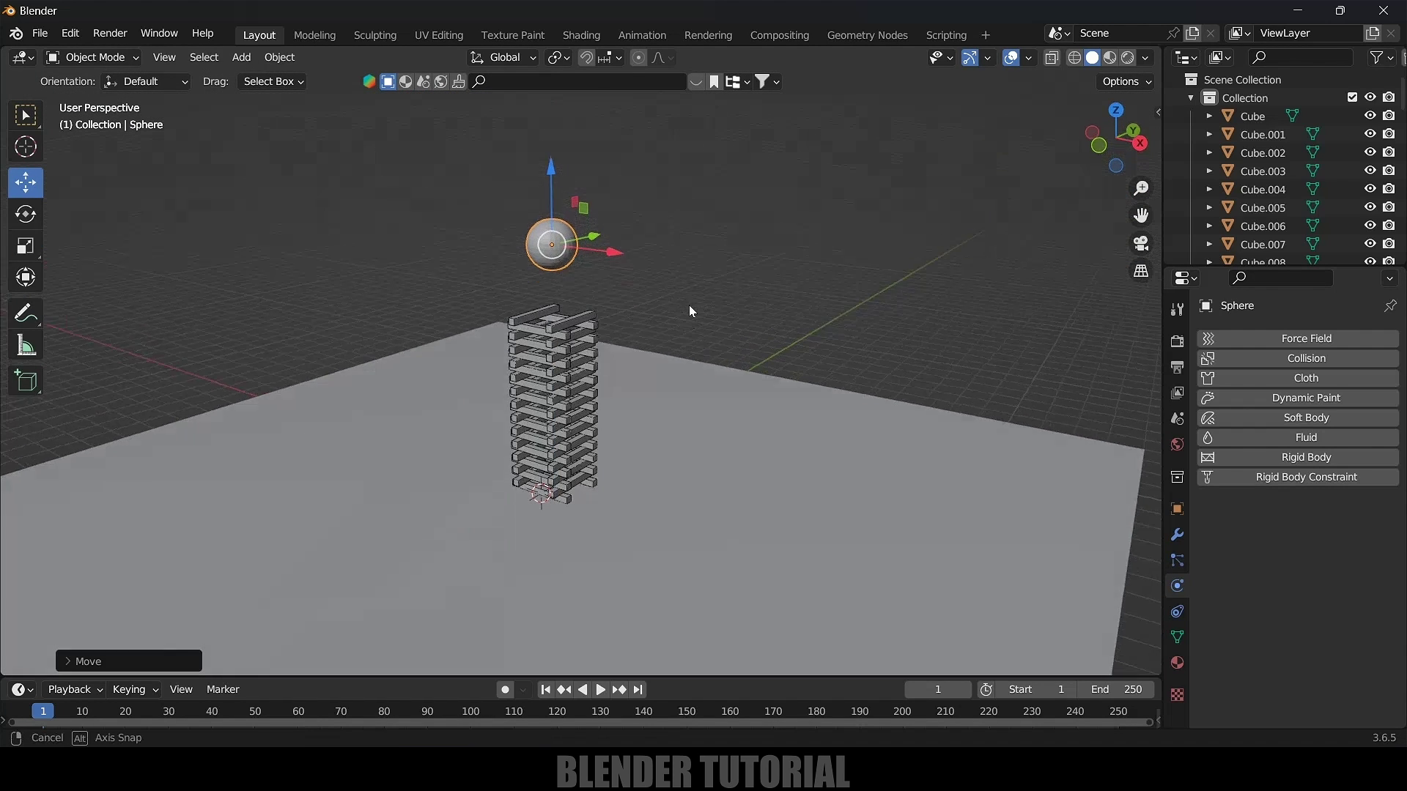
Apply the sphere's scale
click(686, 226)
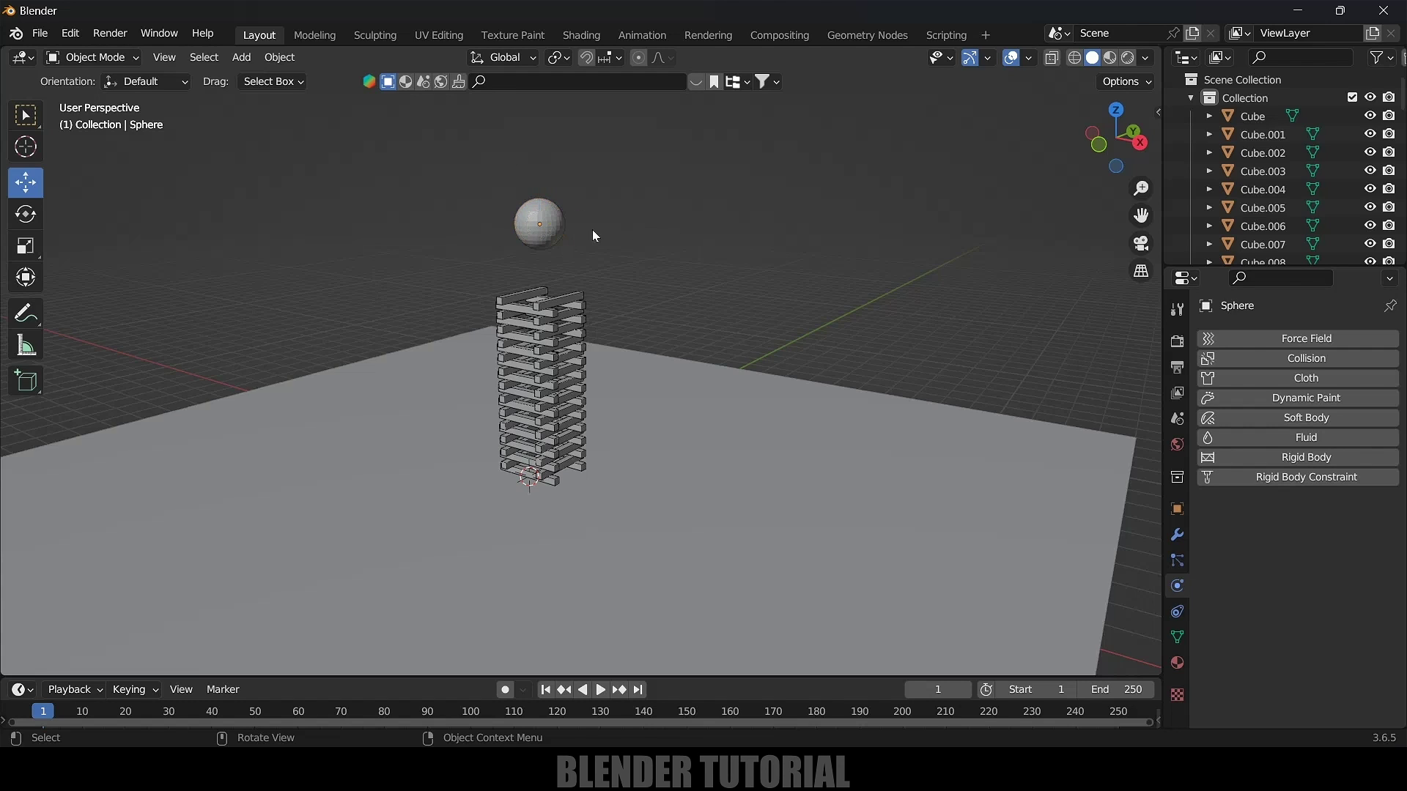
key(ctrl+z)
click(287, 64)
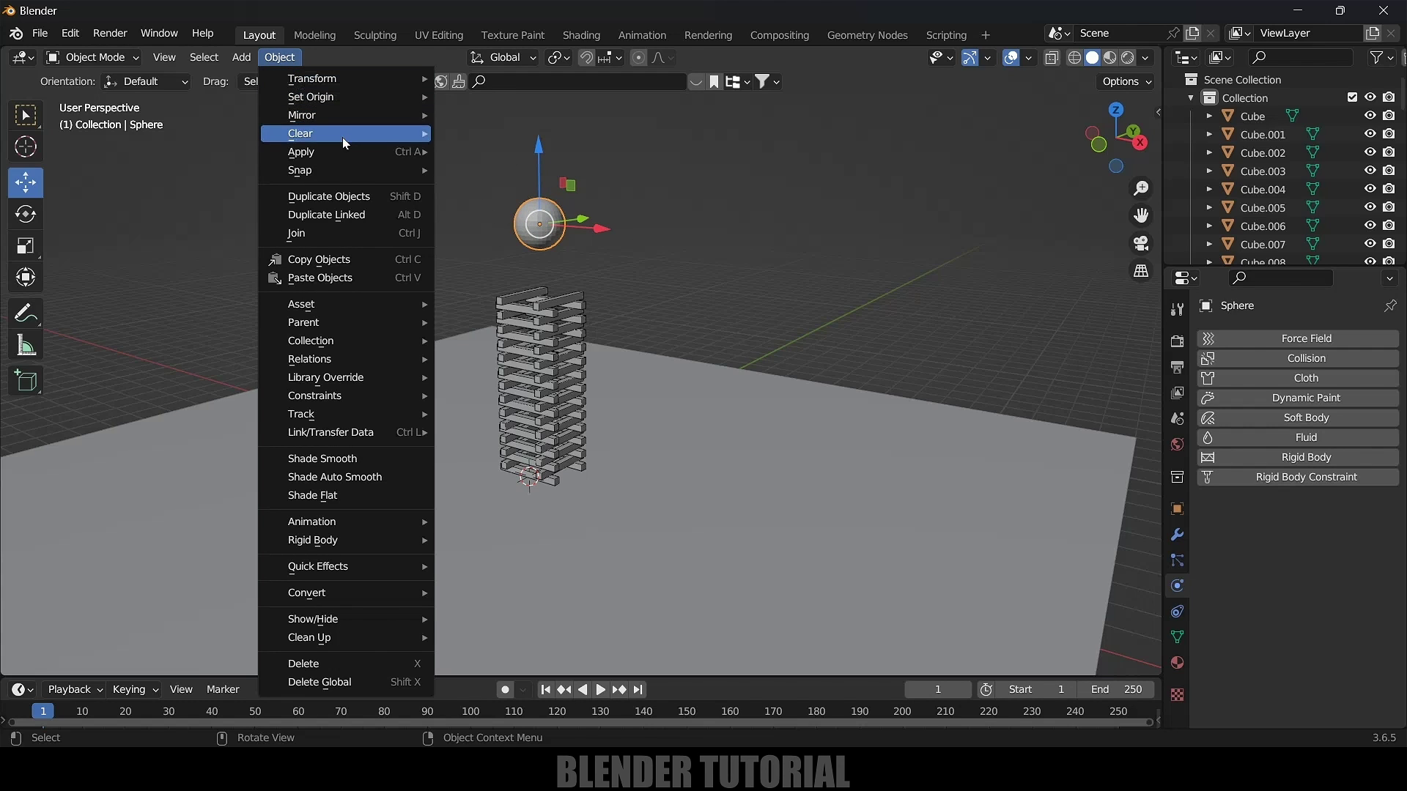
mouse_move(337, 151)
click(477, 188)
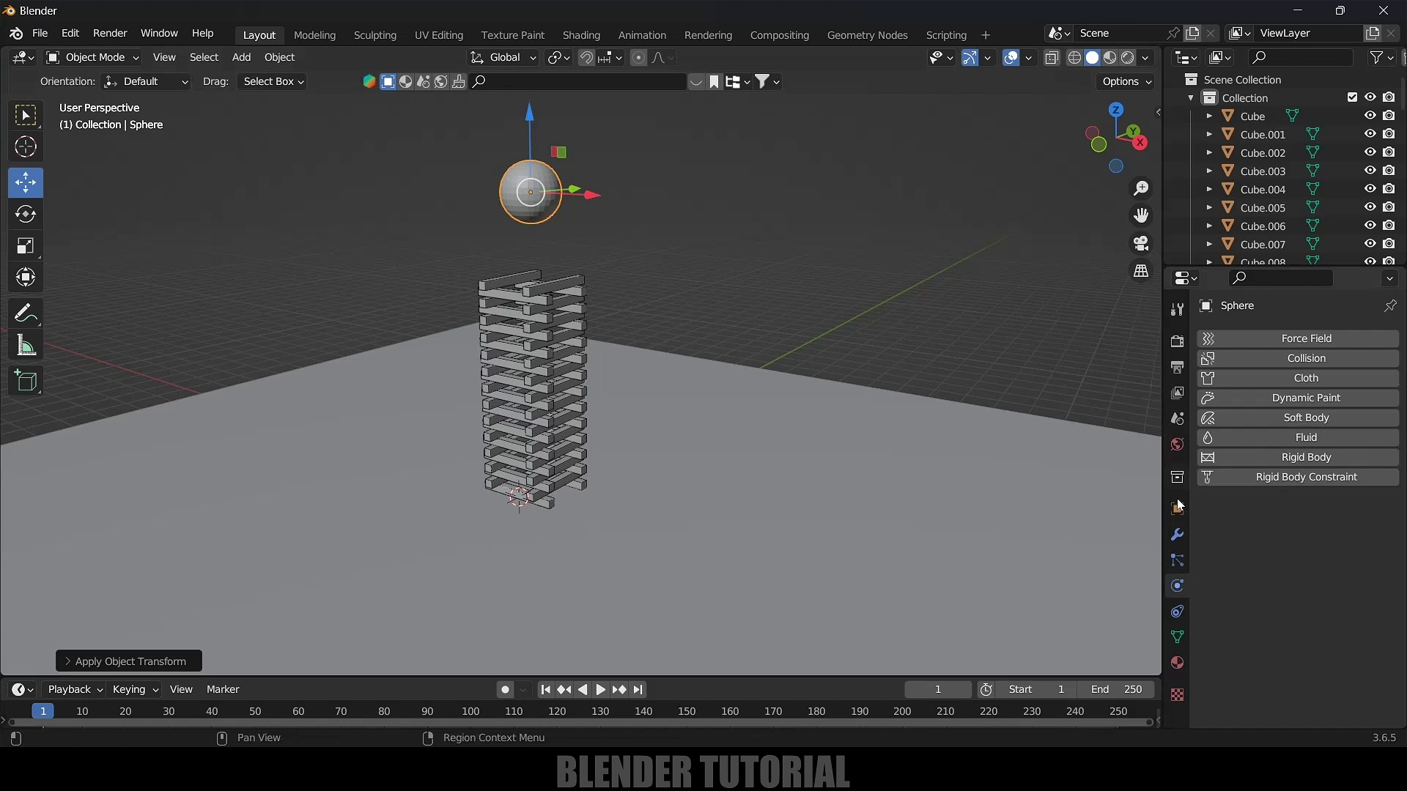
Make the sphere a rigid body with a Sphere collision shape and friction 1, then preview the drop
click(1266, 457)
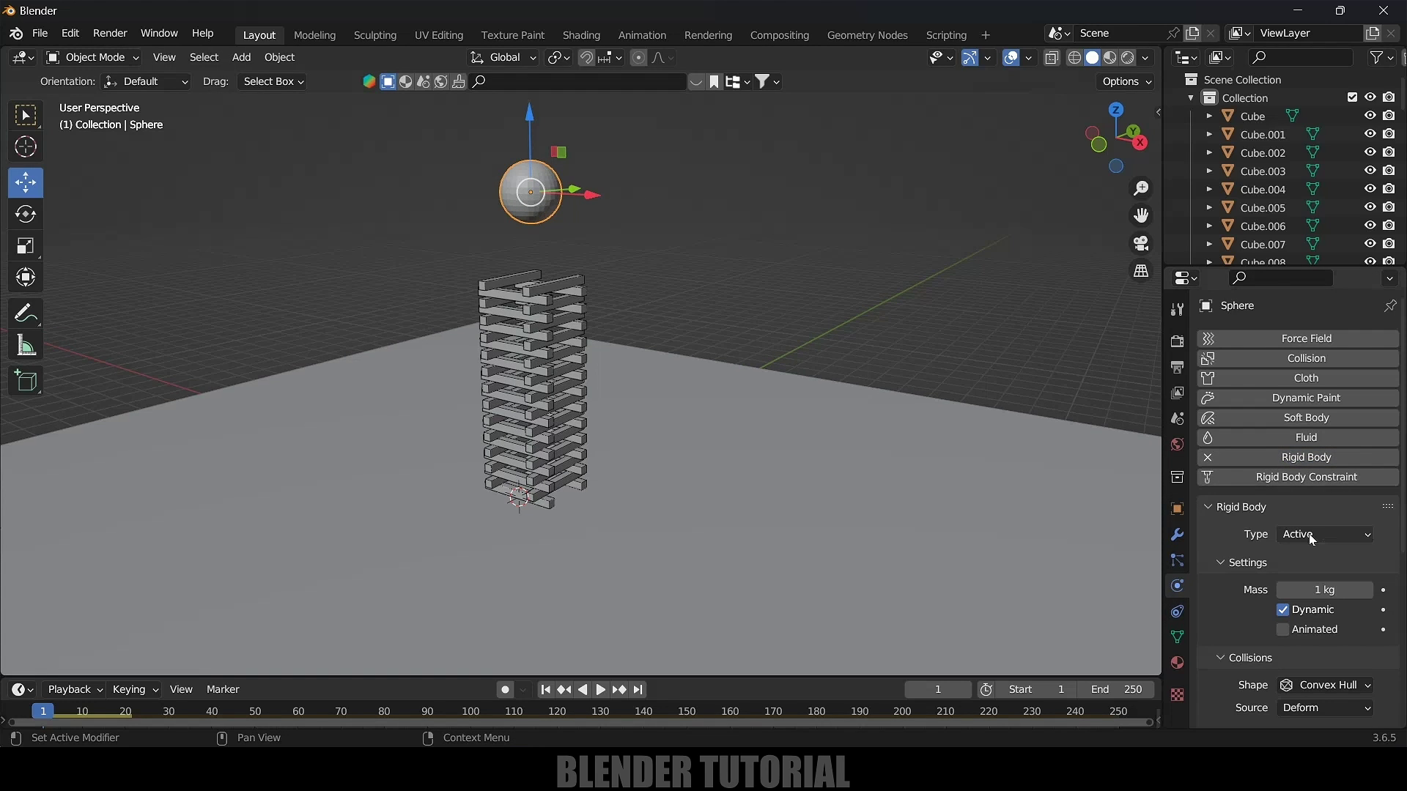
scroll(1220, 573, down, 5)
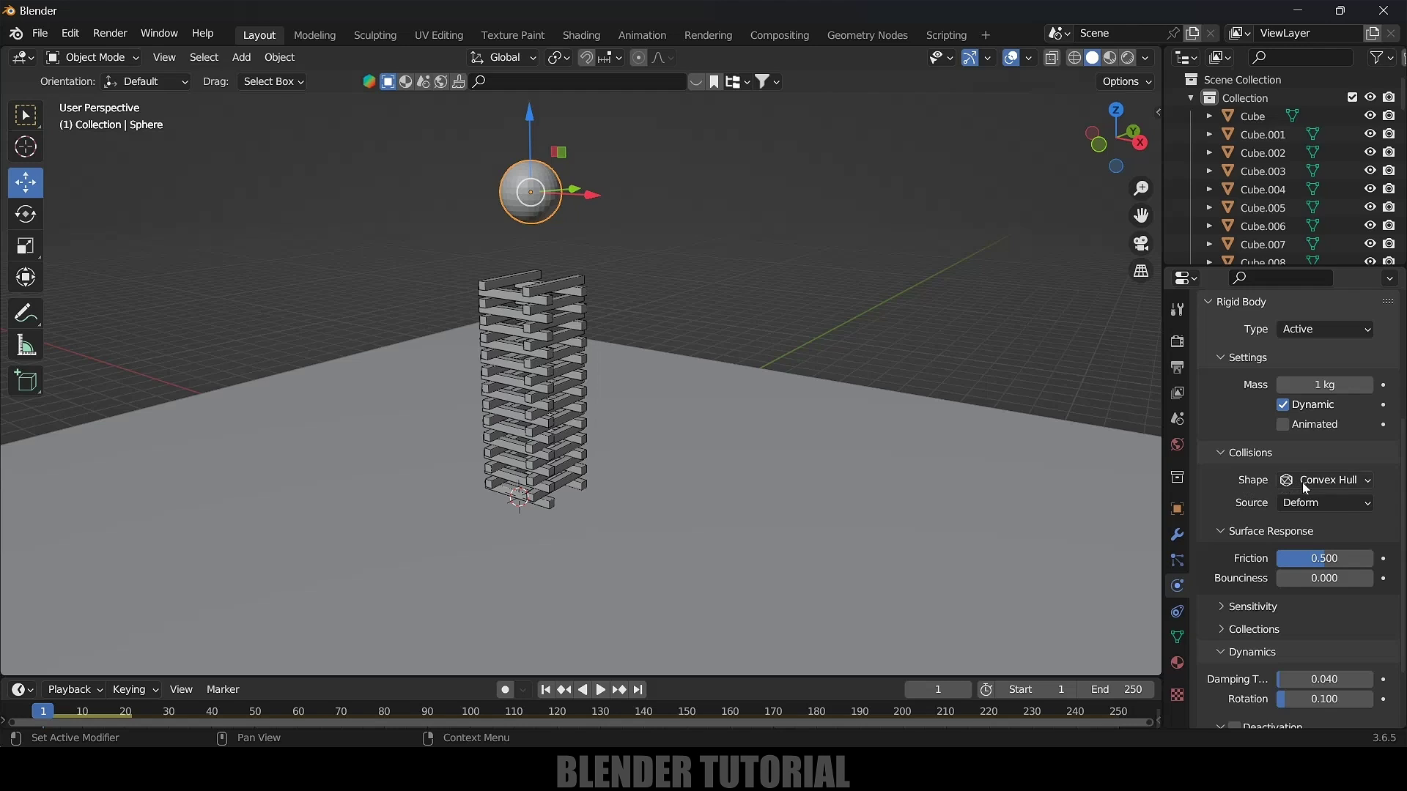
click(1307, 482)
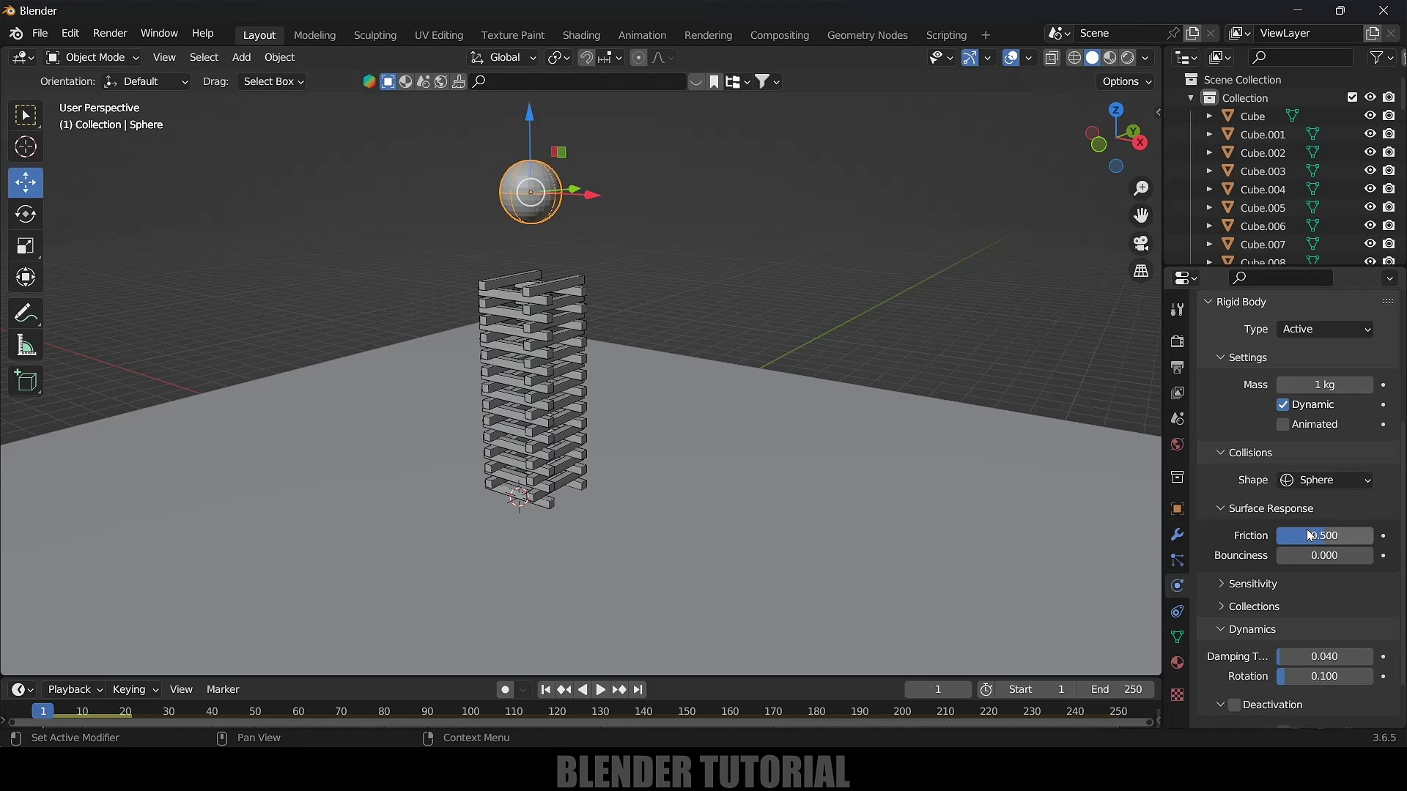
key(space)
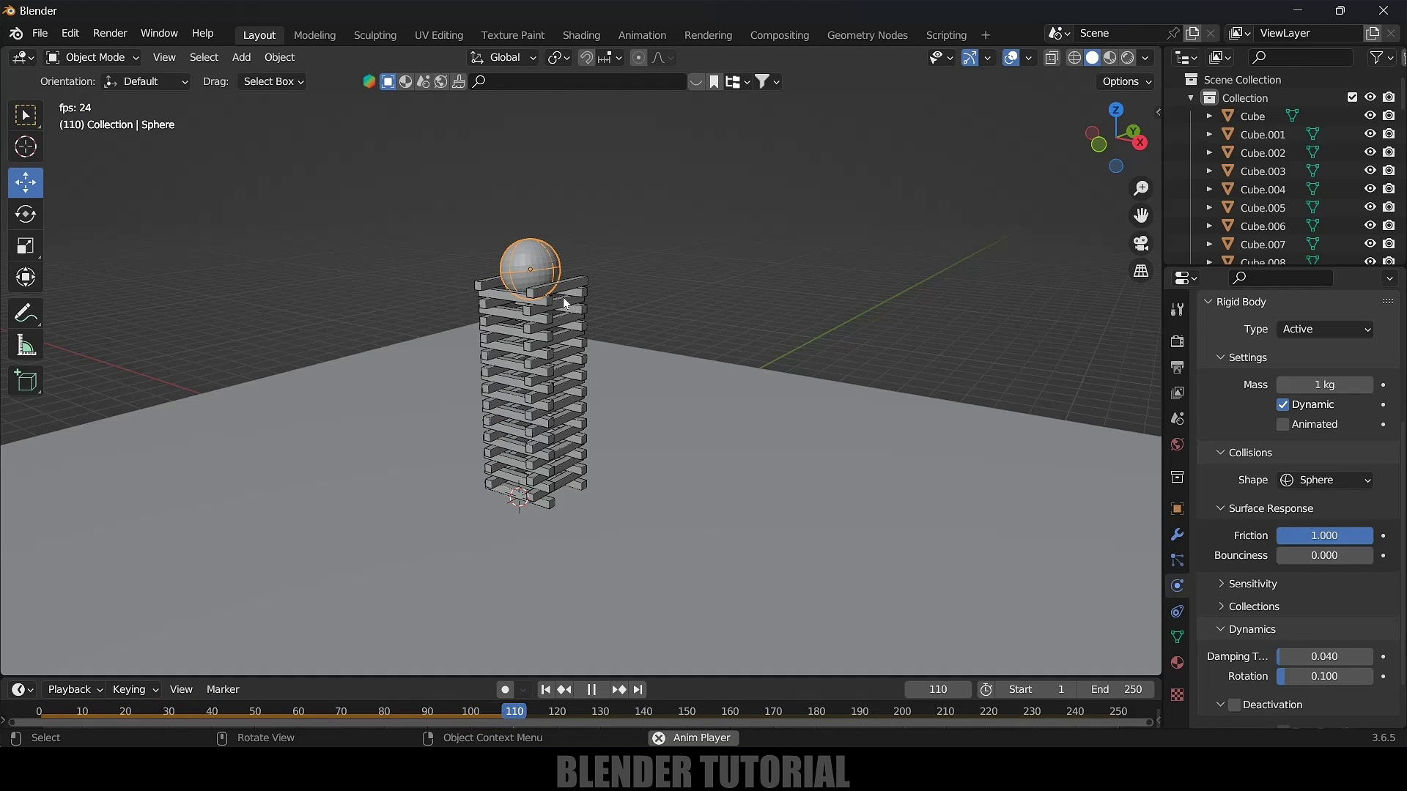
key(space)
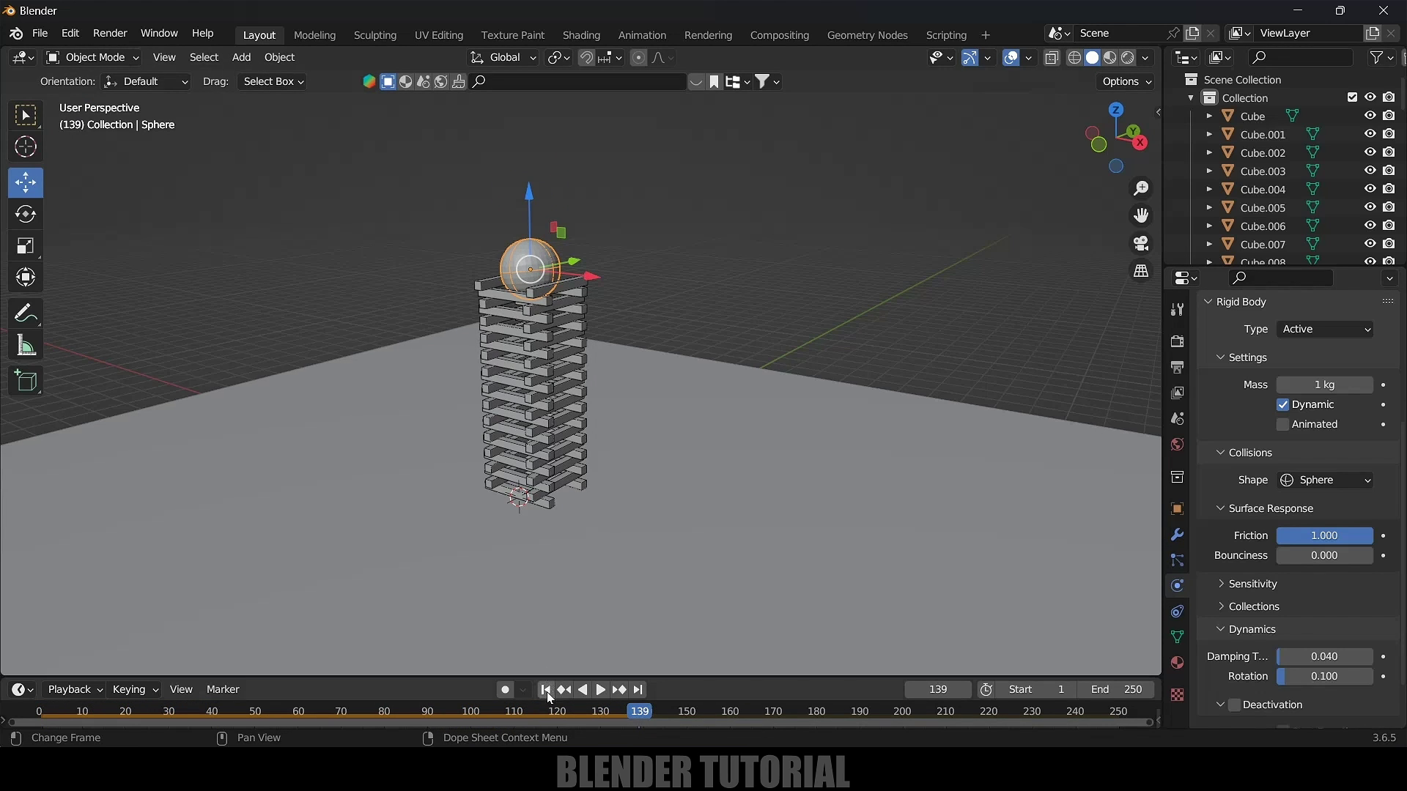
click(546, 691)
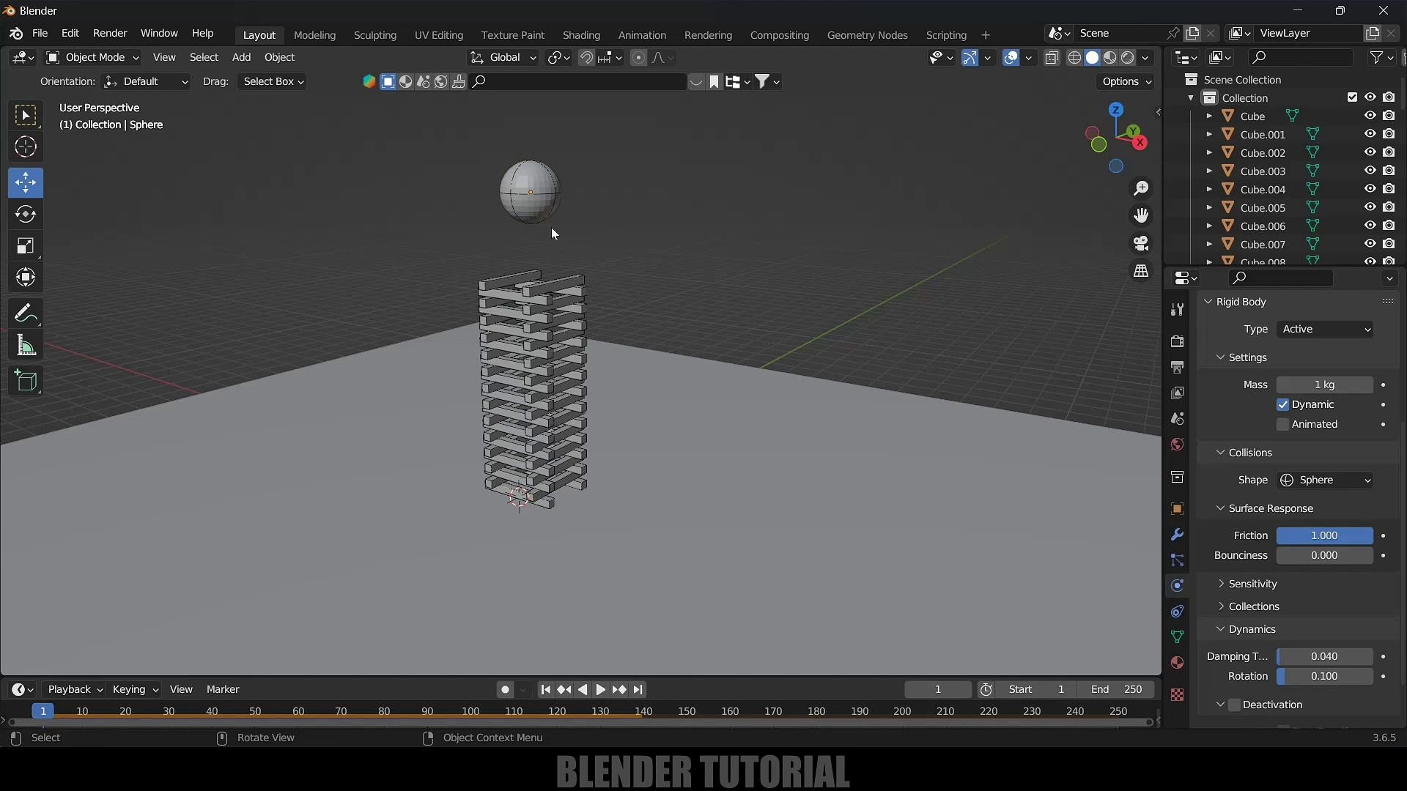
Raise the sphere's mass to 500 kg and replay the collision from the first frame
scroll(1275, 498, up, 3)
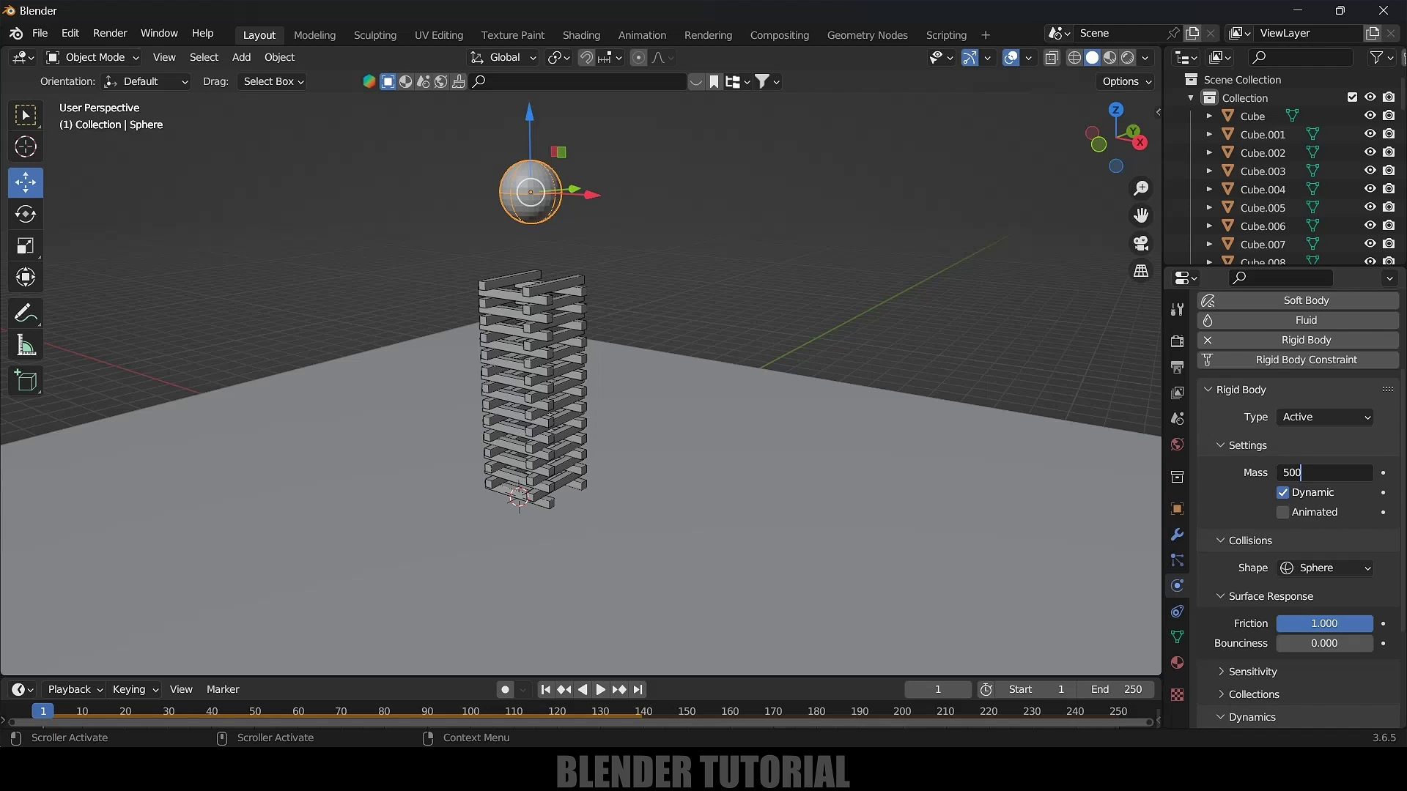
key(Return)
key(space)
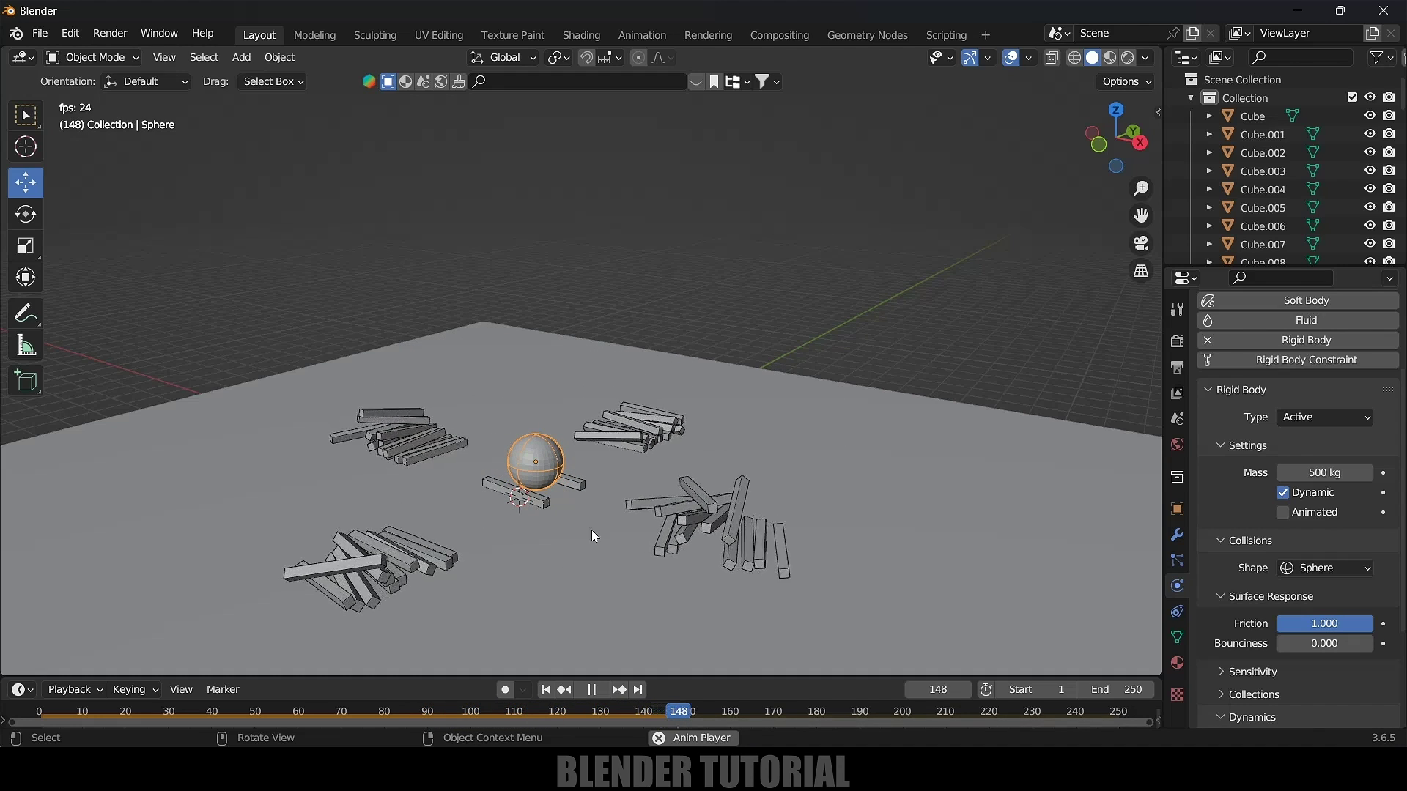
click(591, 690)
click(547, 691)
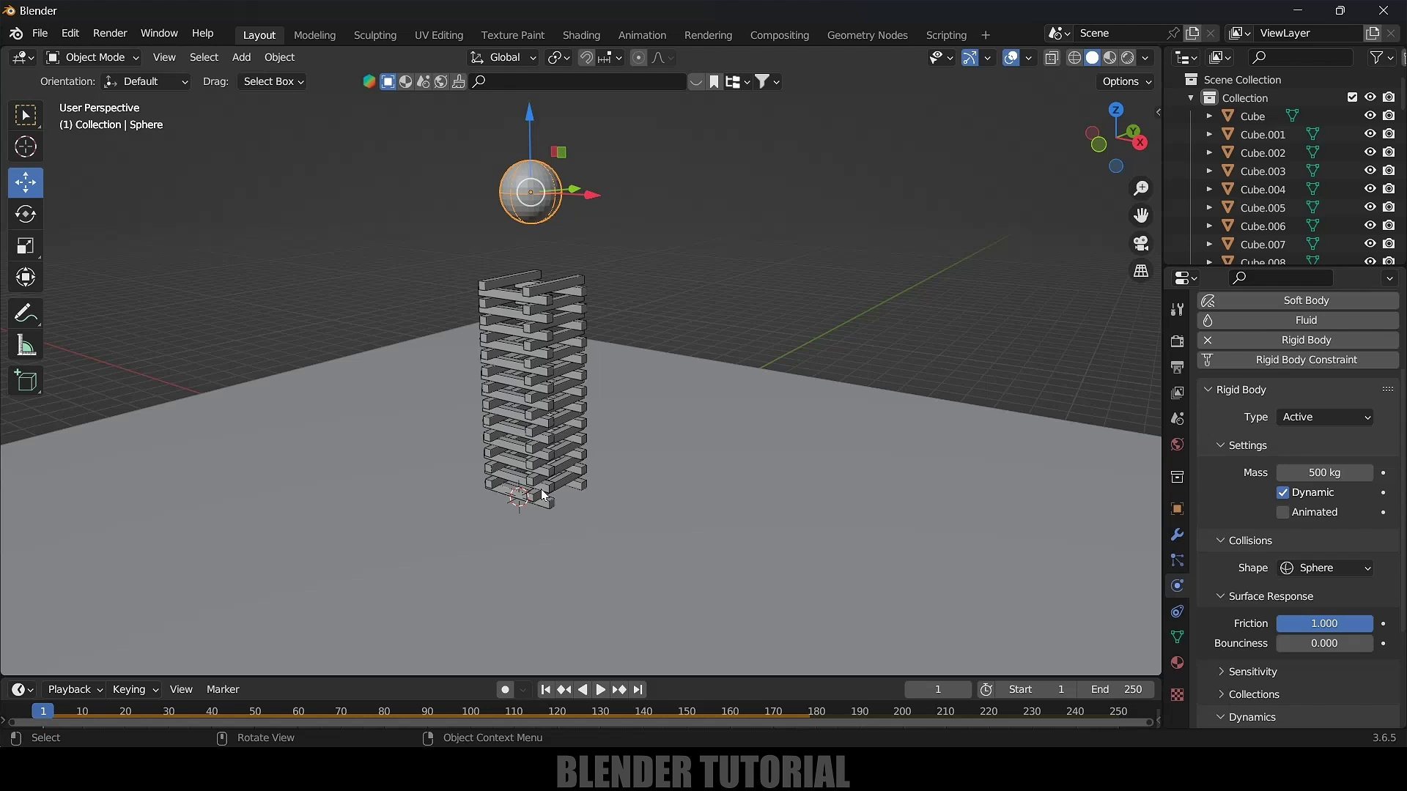
key(KP_1)
Lift the sphere much higher above the tower along Z
scroll(543, 488, up, 2)
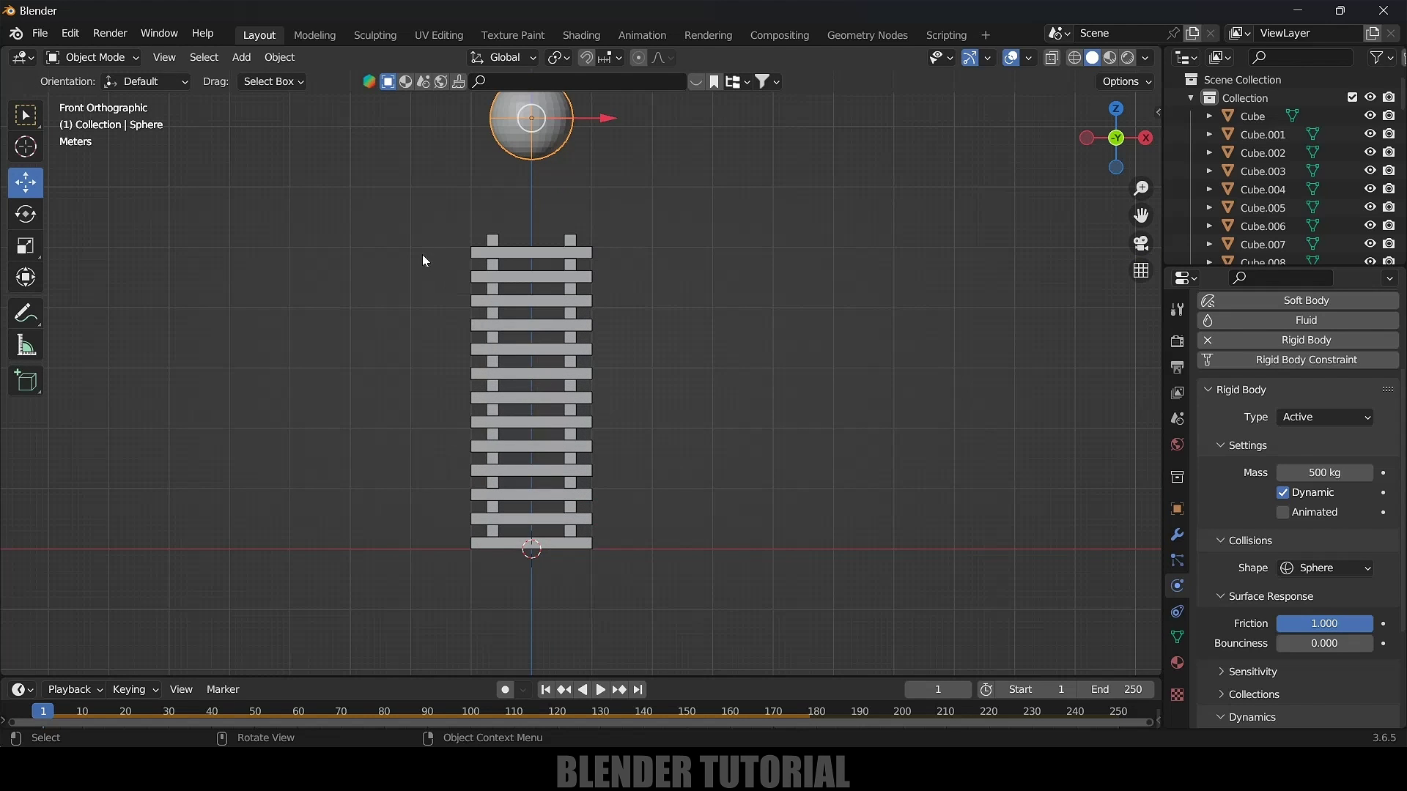
drag(376, 222, 802, 542)
scroll(784, 461, down, 1)
scroll(785, 467, down, 1)
click(559, 236)
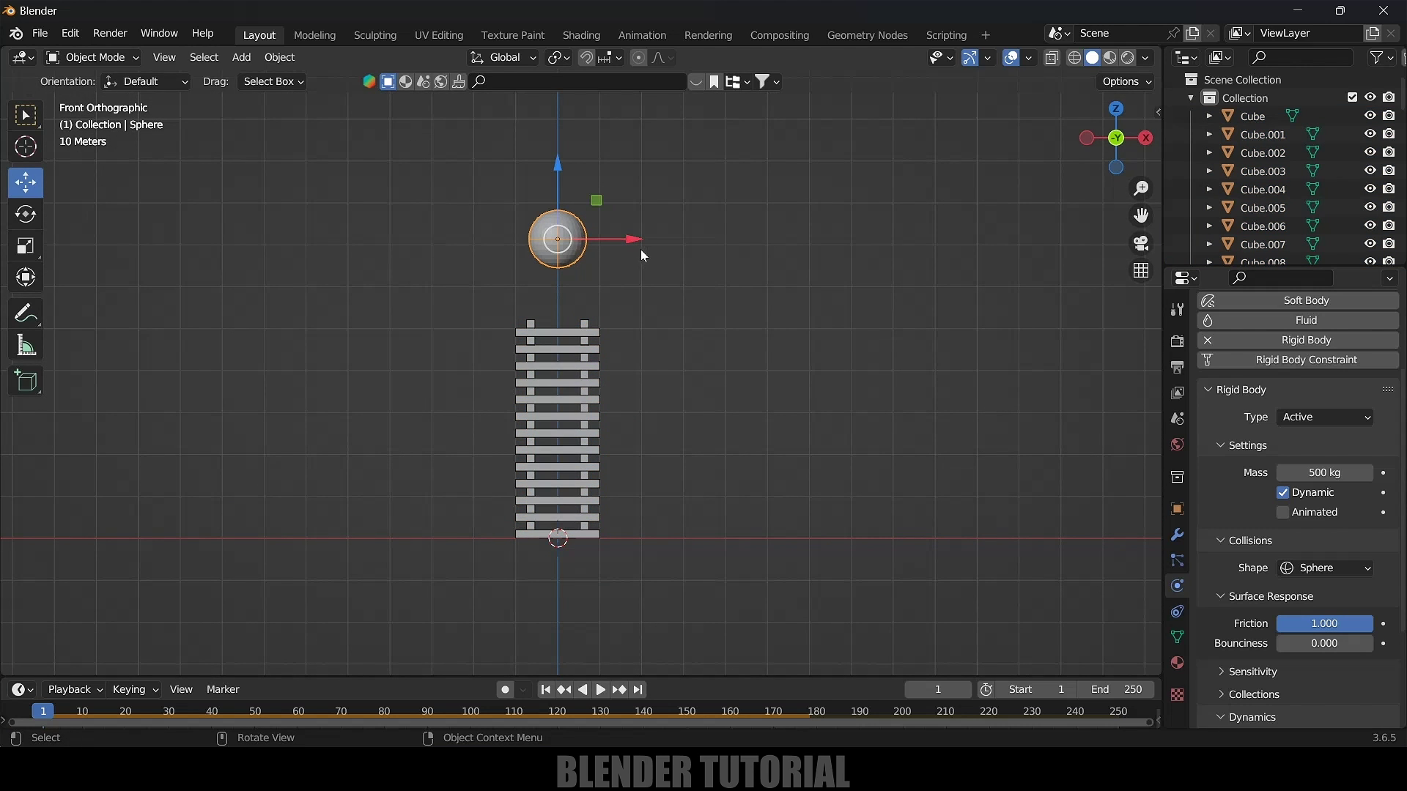
scroll(698, 283, down, 5)
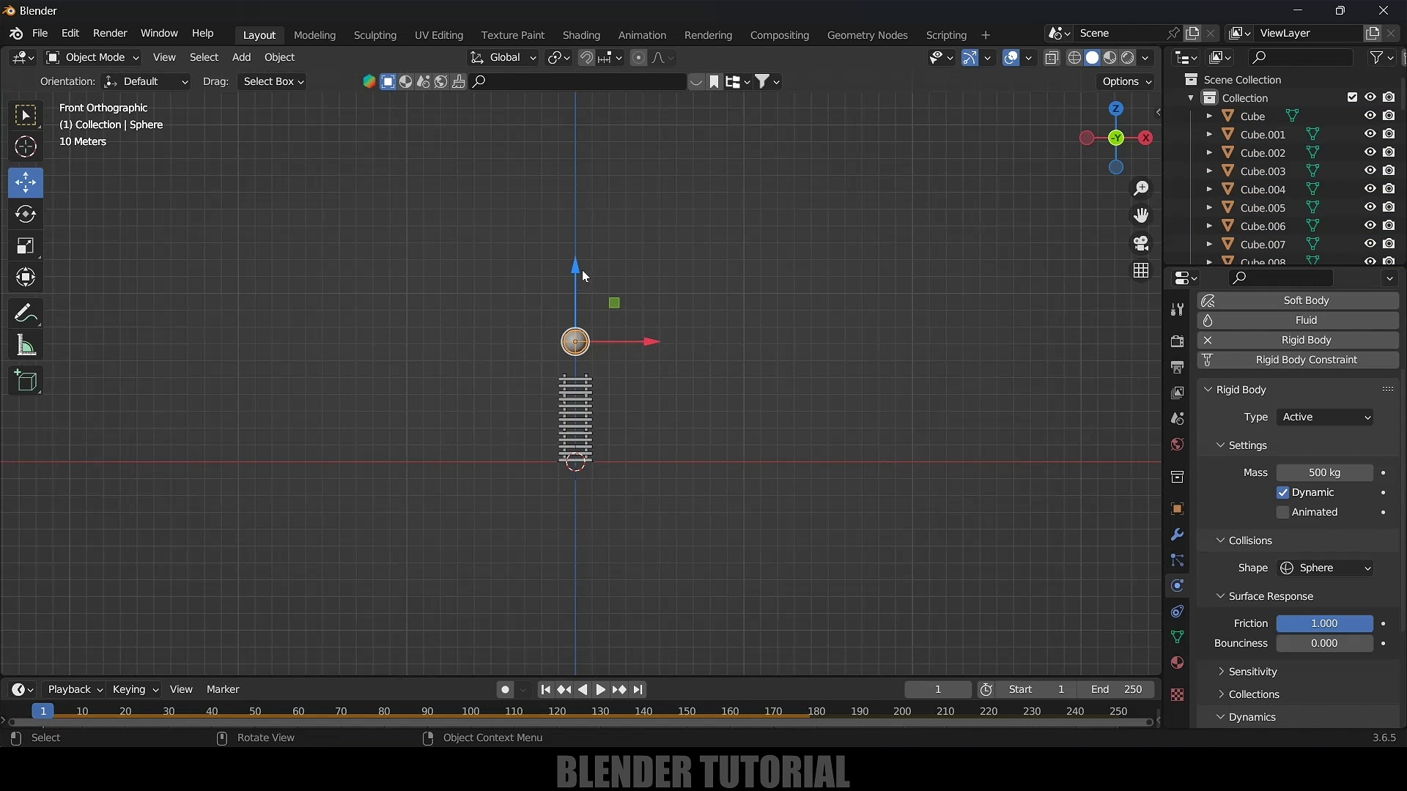
drag(581, 271, 593, 132)
Duplicate all the tower blocks and stack the copies vertically on top of the tower
scroll(702, 447, up, 5)
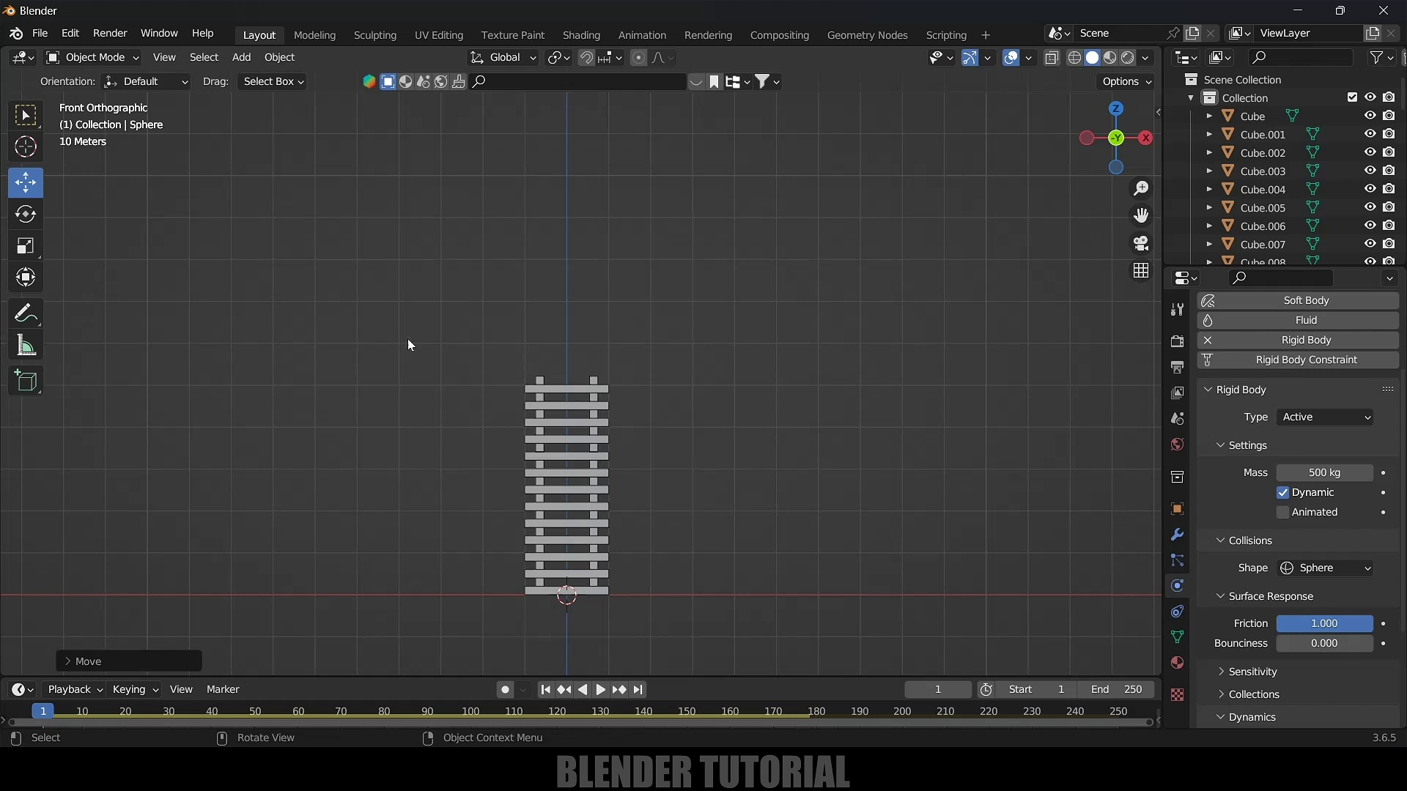
drag(349, 292, 775, 590)
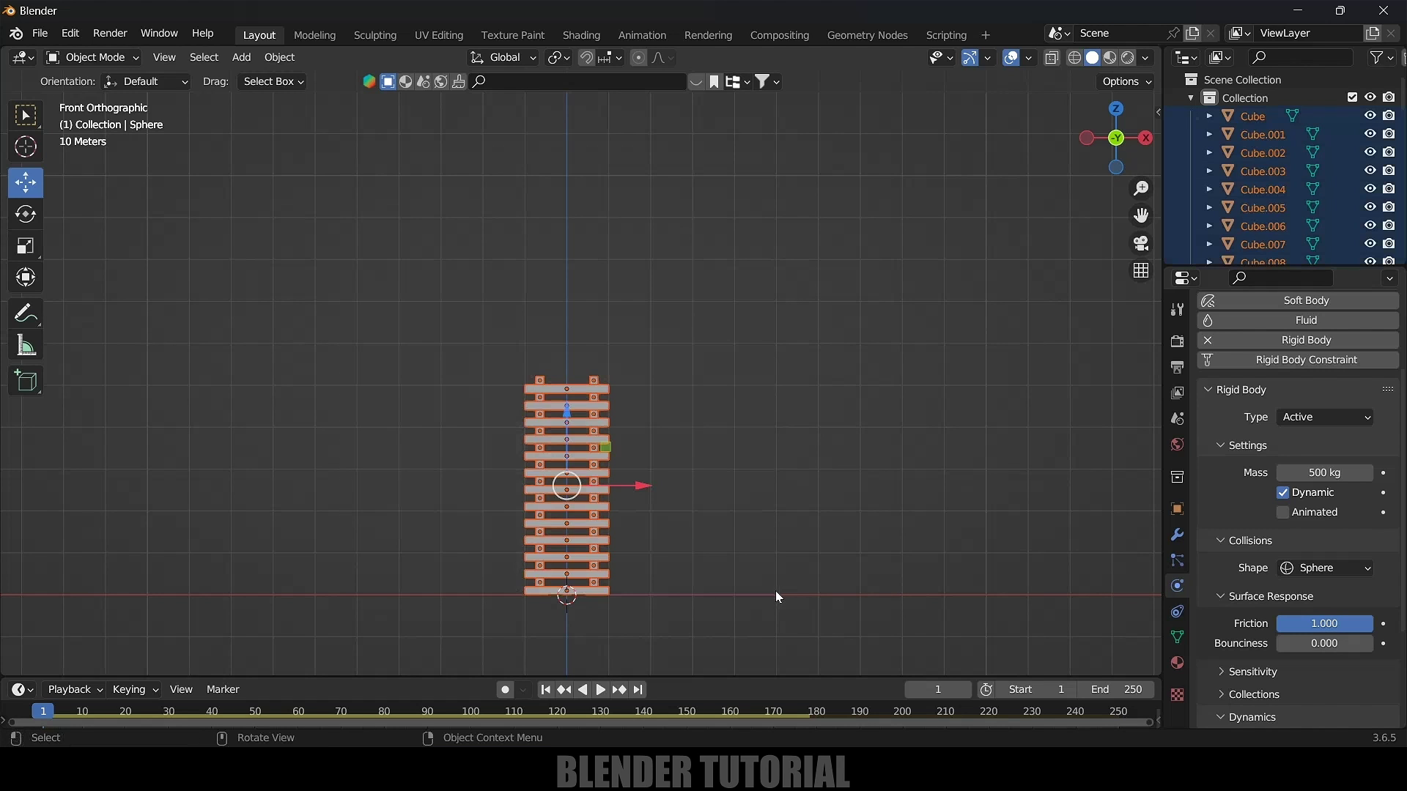
scroll(789, 384, up, 3)
scroll(789, 384, up, 8)
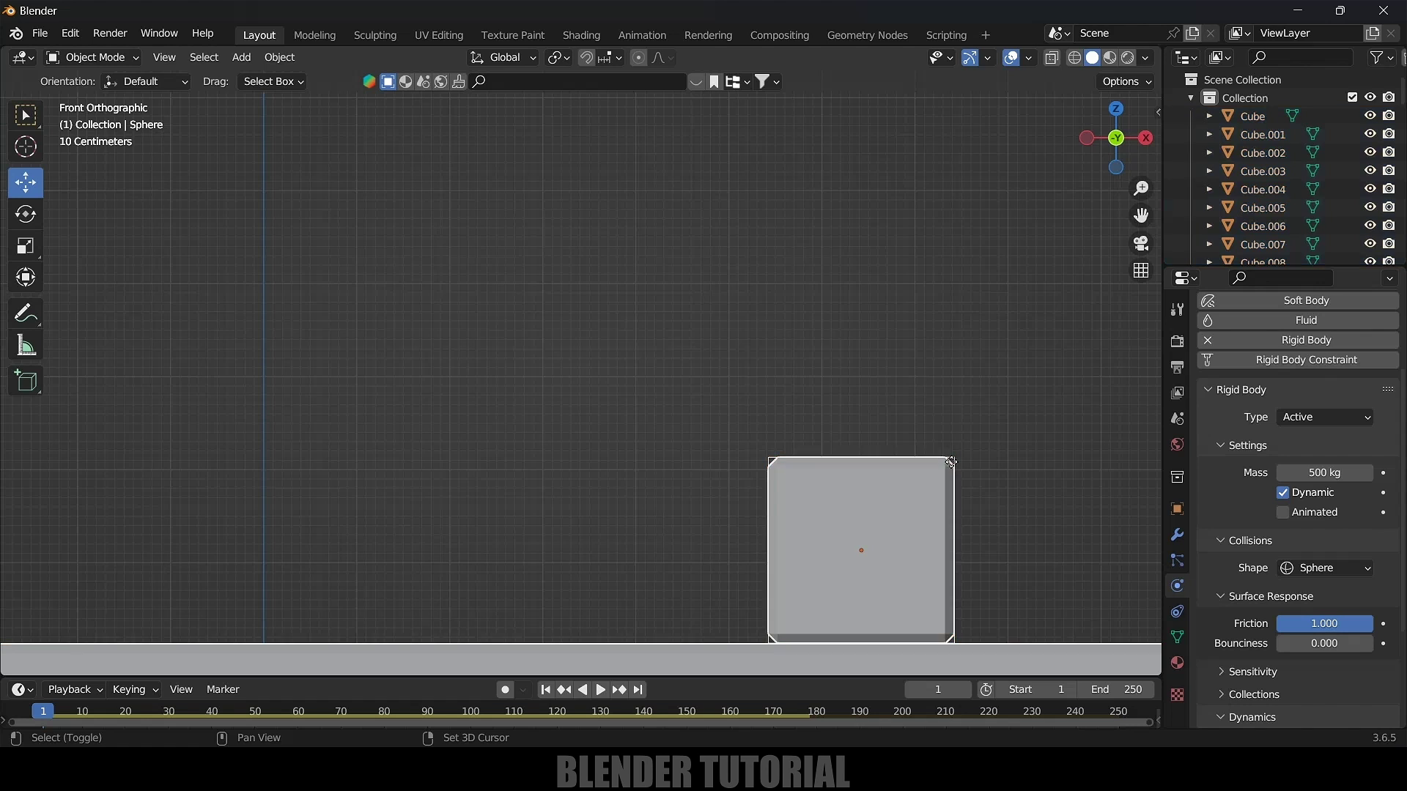
key(g)
key(z)
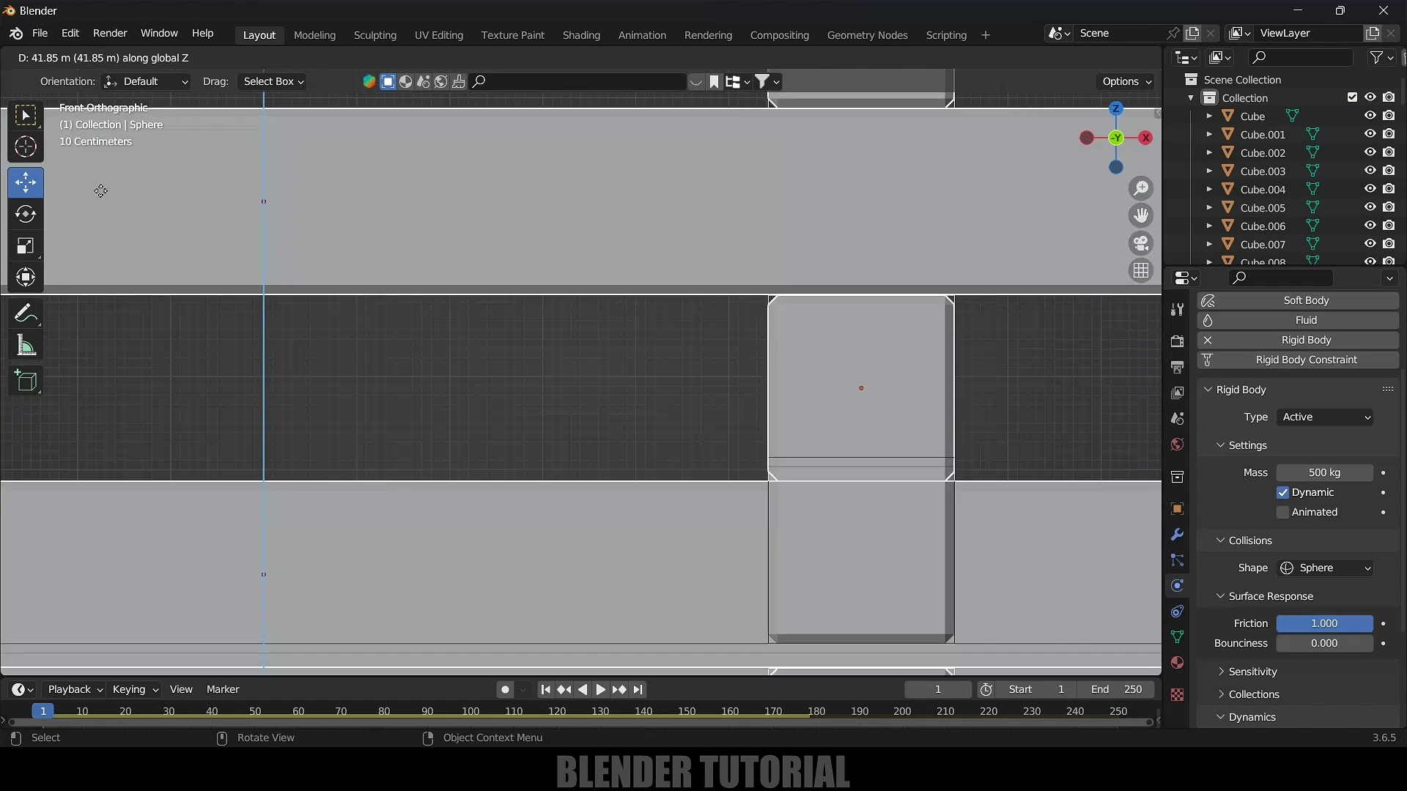
click(100, 190)
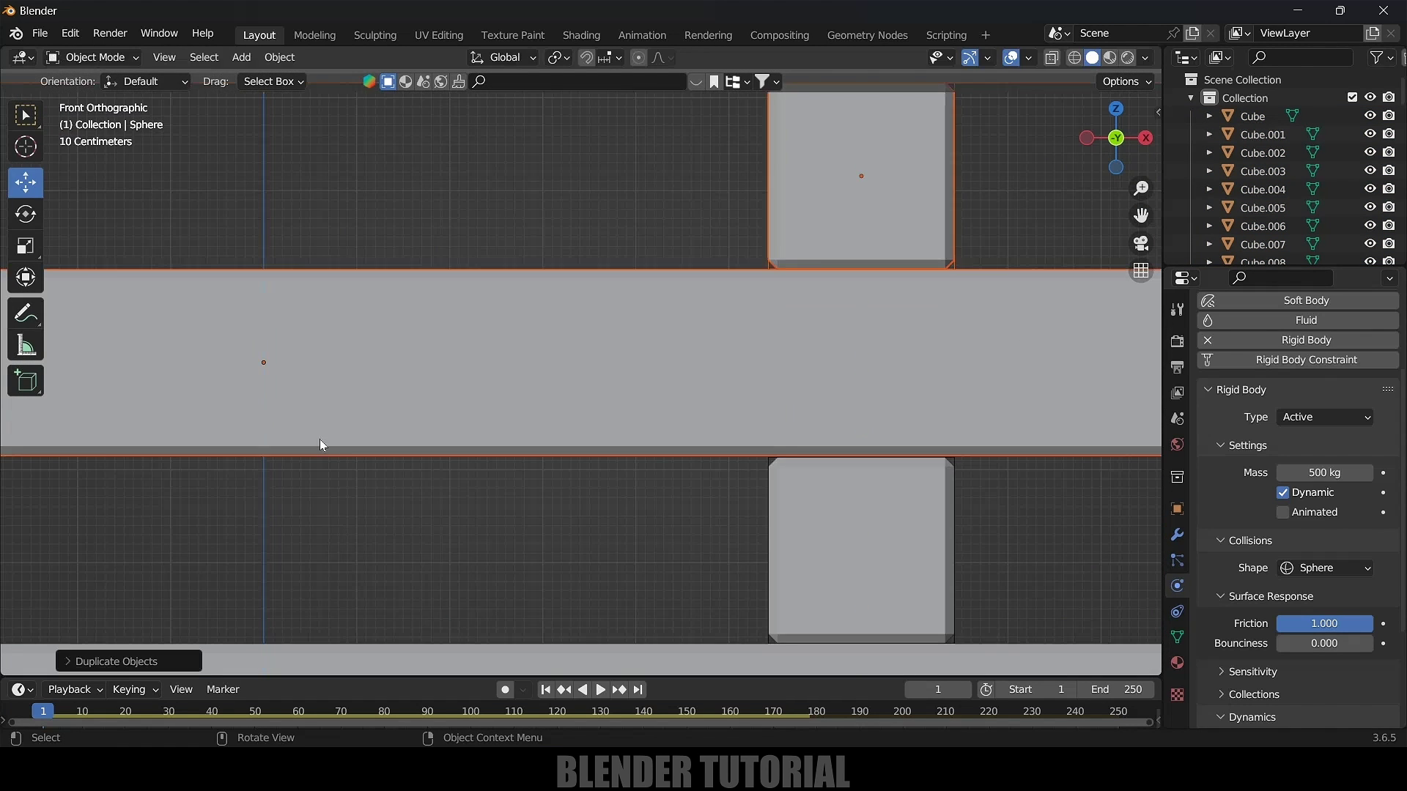
scroll(501, 429, down, 12)
middle_drag(646, 383, 671, 445)
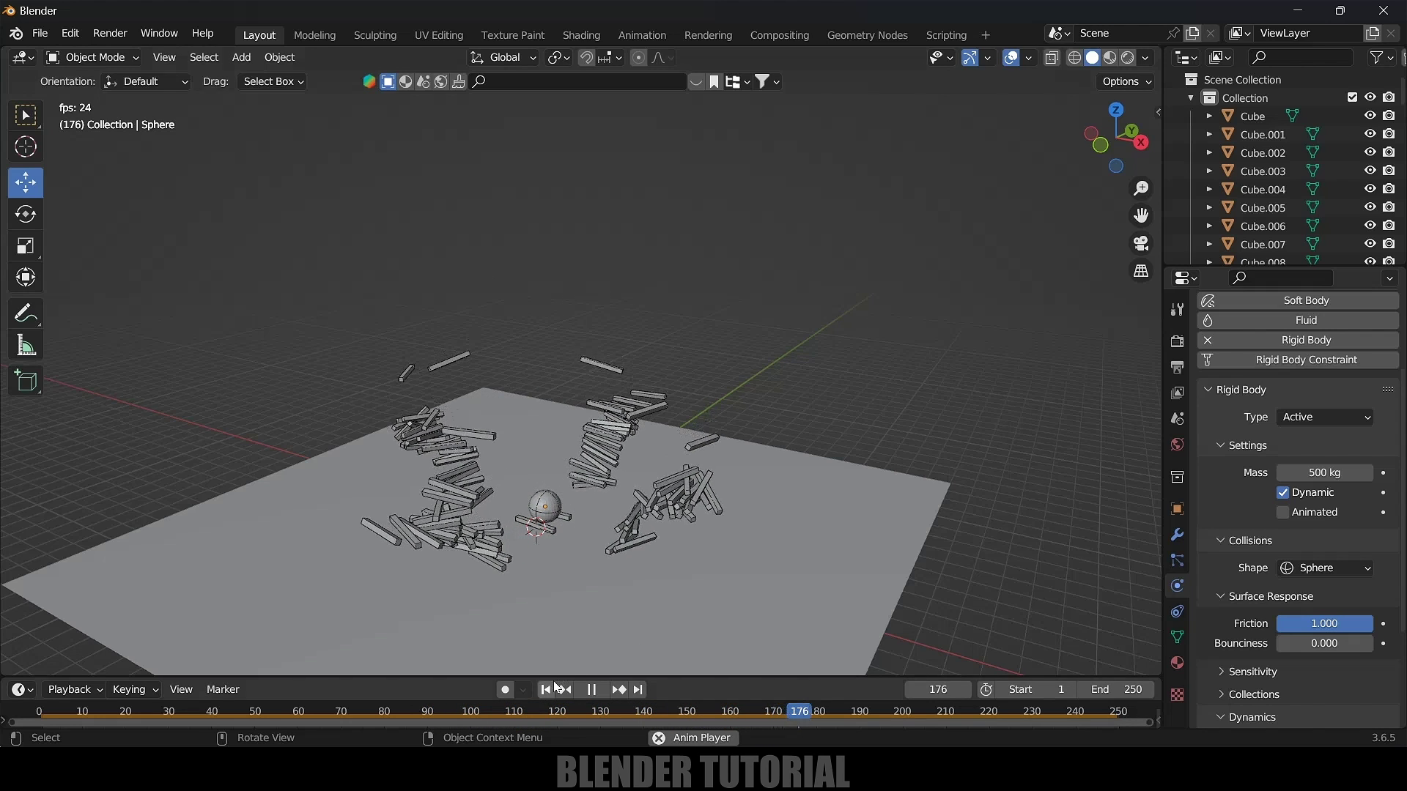
key(shift+Left)
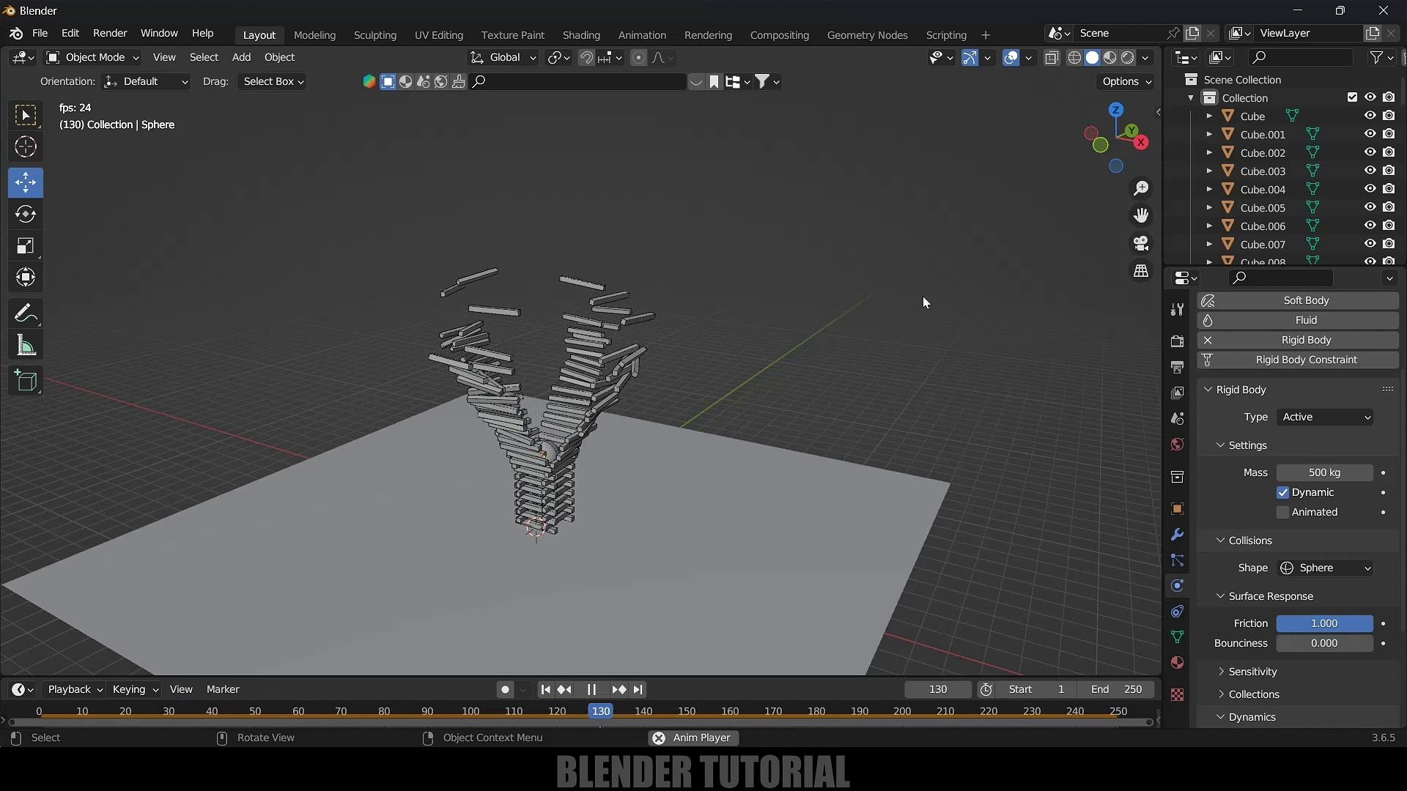
click(547, 690)
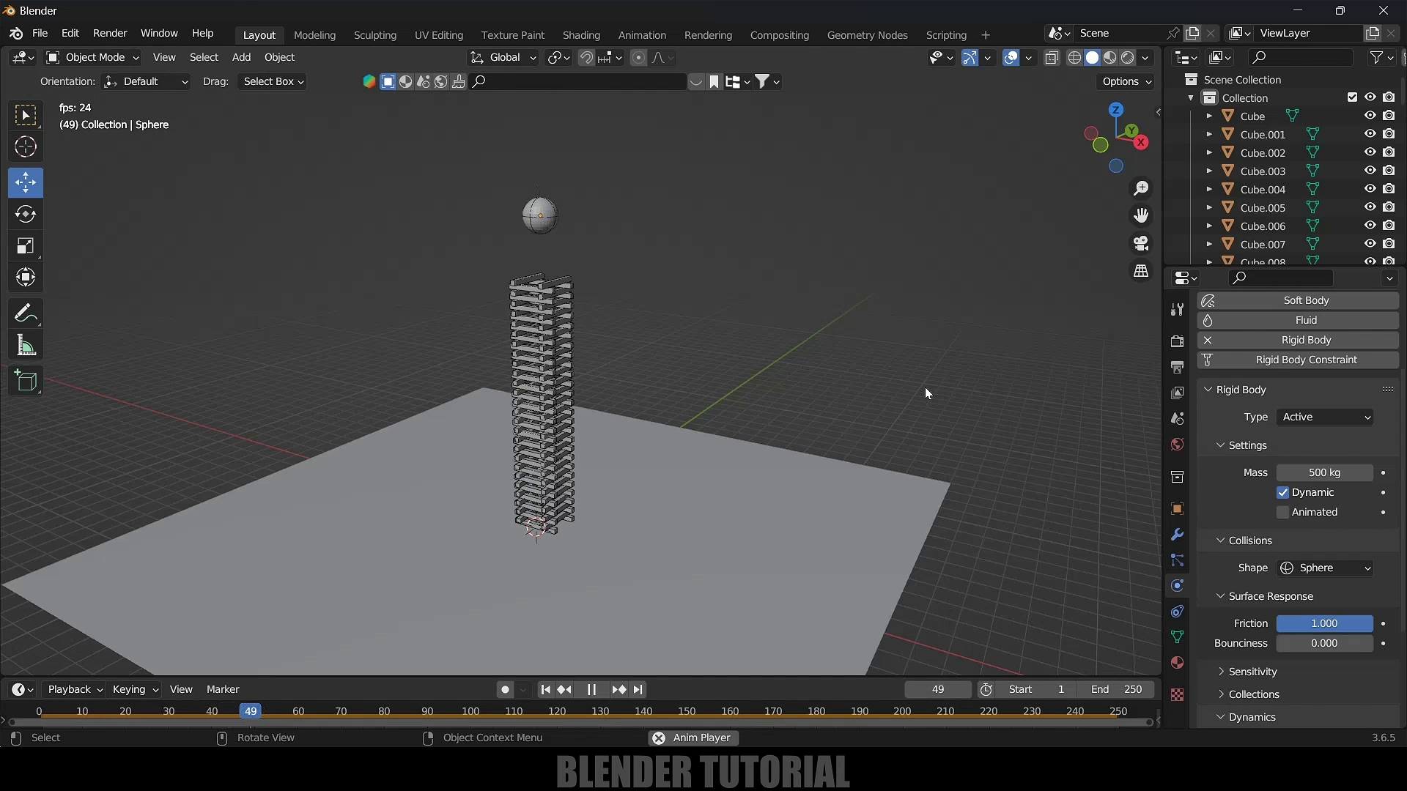